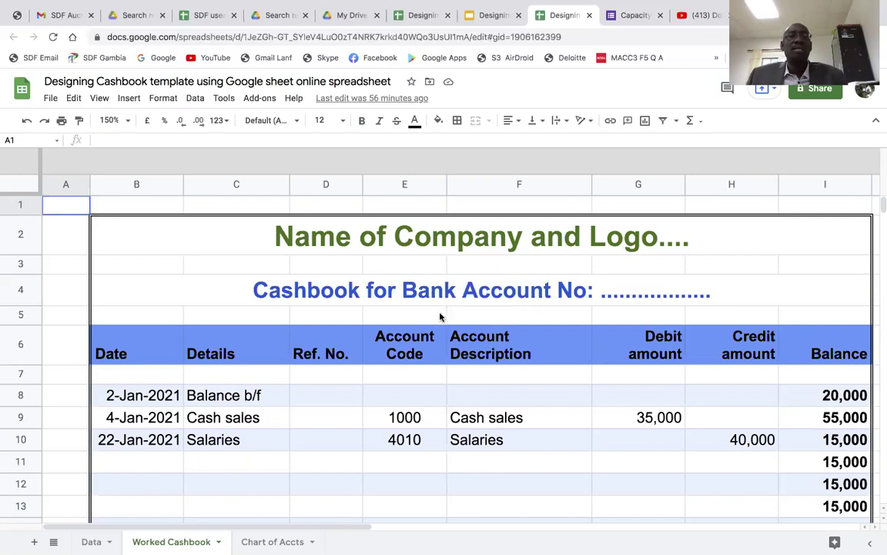
# Examine the Worked Cashbook's columns and the row 11 cells under account code, description, debit and credit amount.
pyautogui.scroll(-3, 443, 314)
pyautogui.scroll(3, 441, 316)
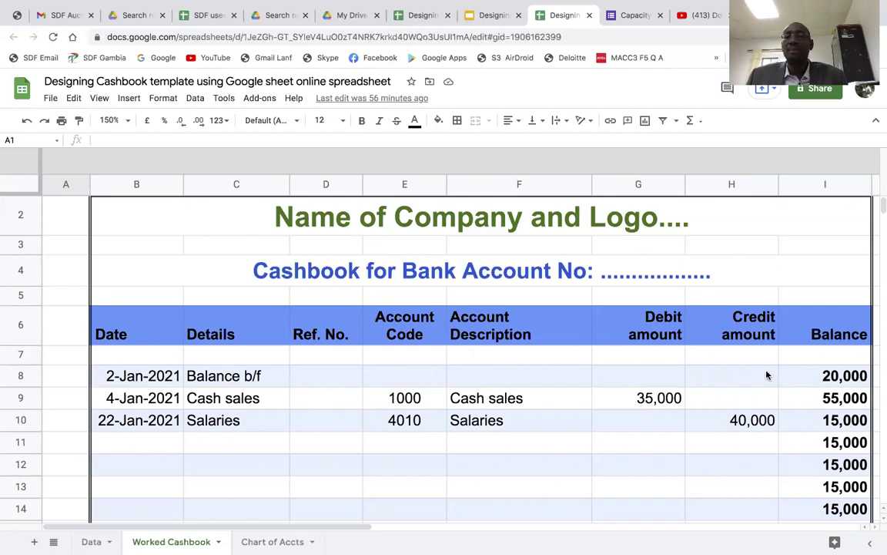
pyautogui.scroll(-1, 766, 375)
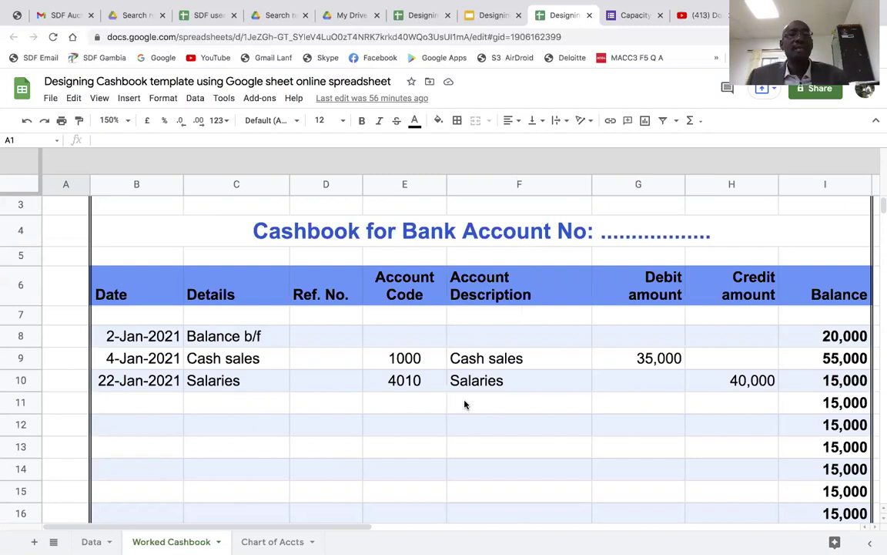
pyautogui.click(392, 408)
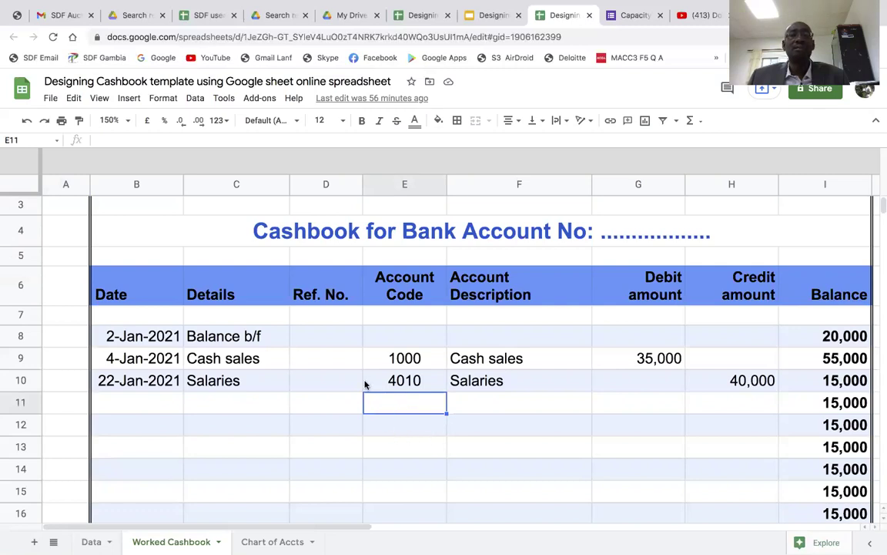
pyautogui.click(495, 406)
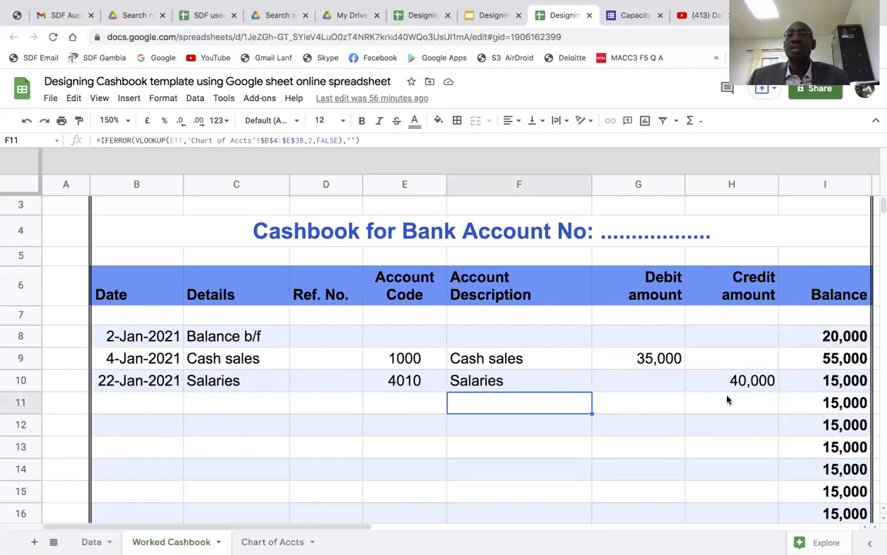
pyautogui.click(651, 411)
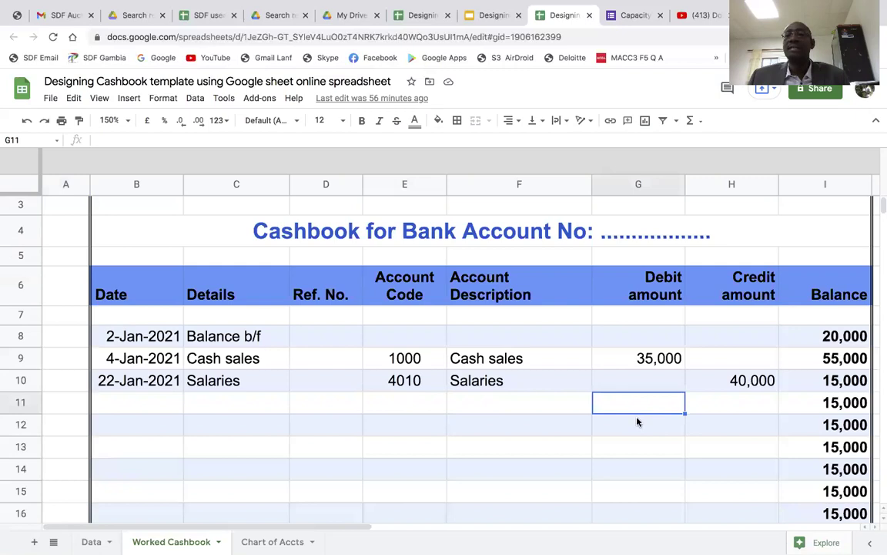
pyautogui.click(719, 405)
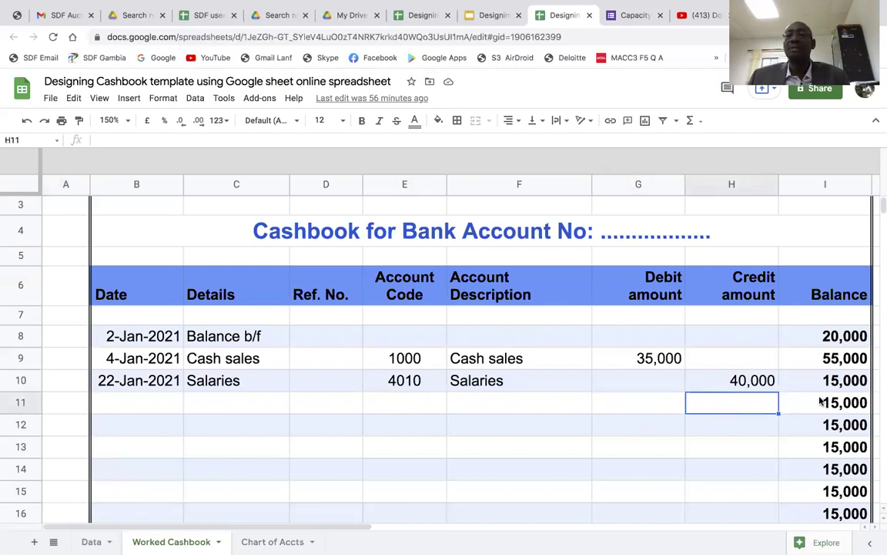
pyautogui.scroll(-2, 766, 386)
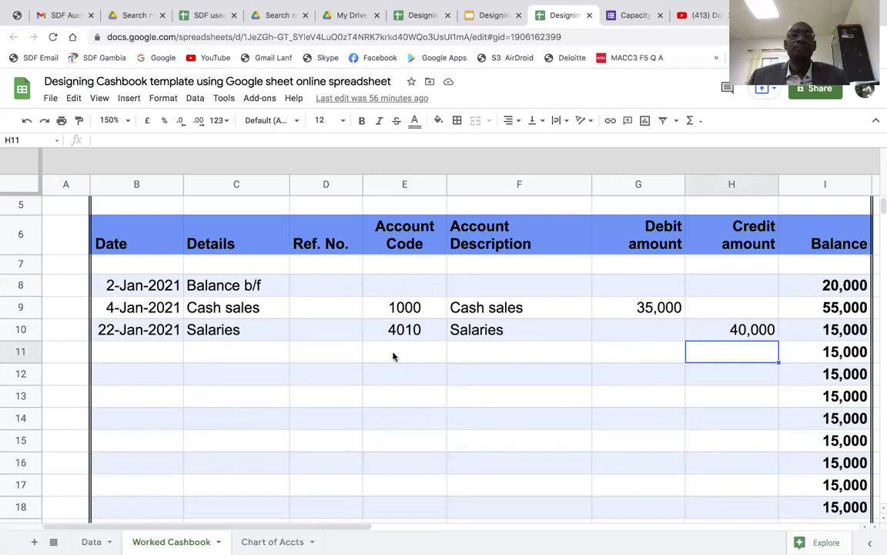
# Look up the insurance code in the Chart of Accts sheet and enter 4023 as the account code in Worked Cashbook cell E11.
pyautogui.click(272, 542)
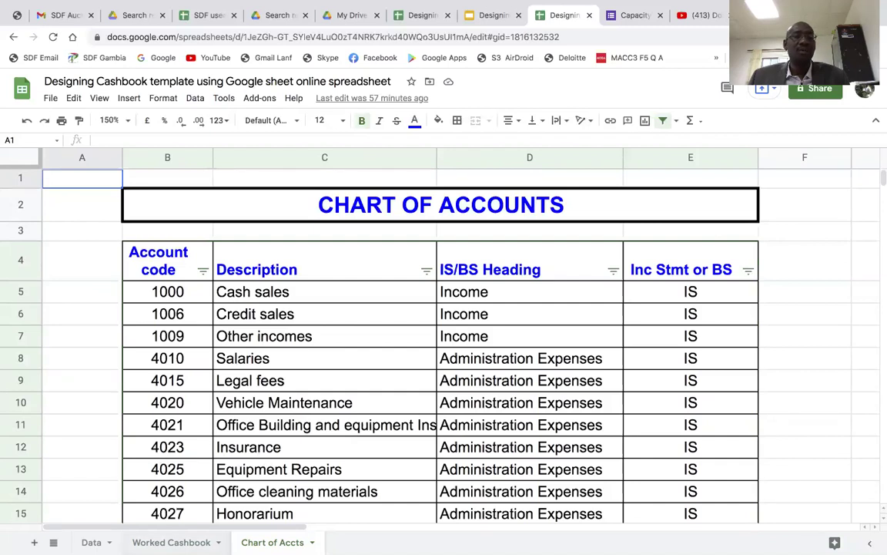
pyautogui.click(184, 542)
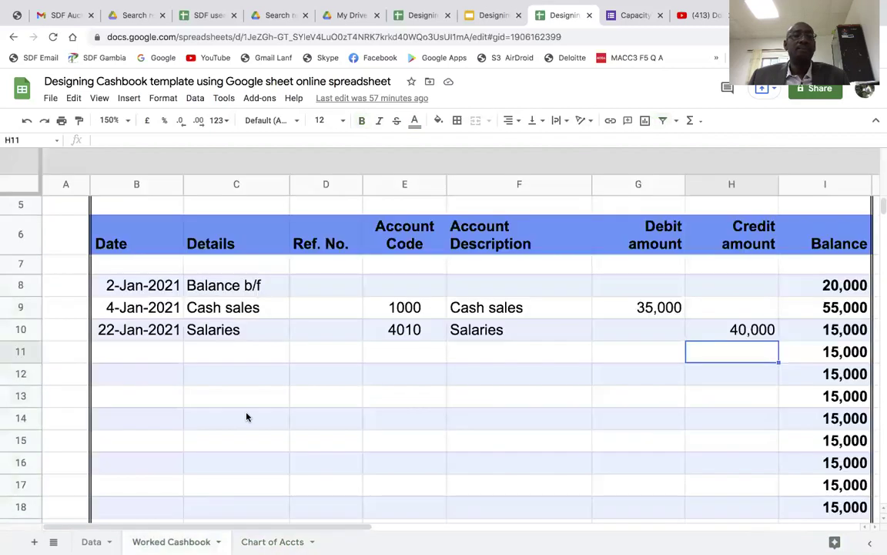
pyautogui.click(394, 354)
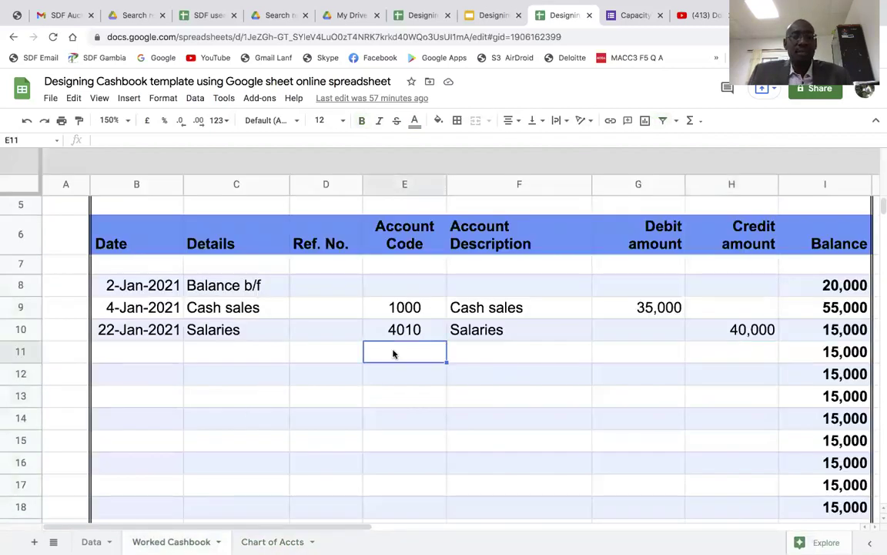
pyautogui.write('4023')
pyautogui.press('Return')
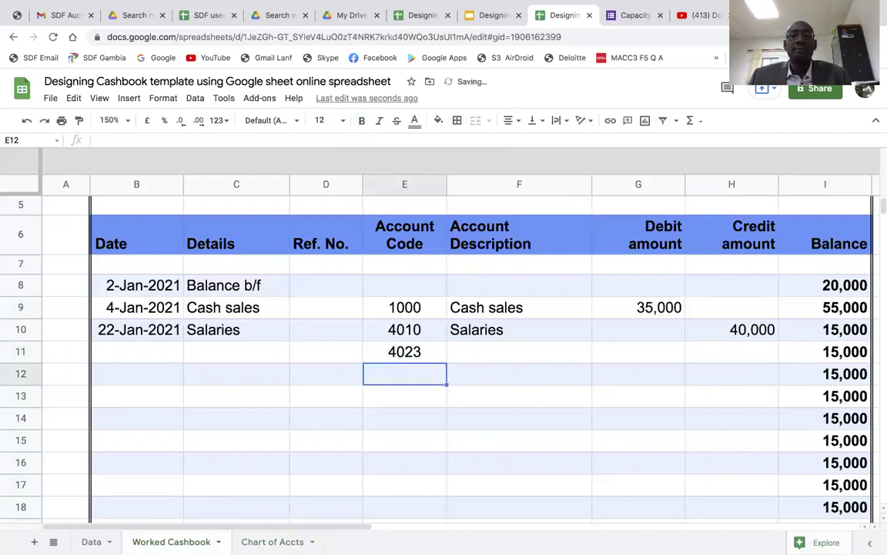
pyautogui.click(406, 352)
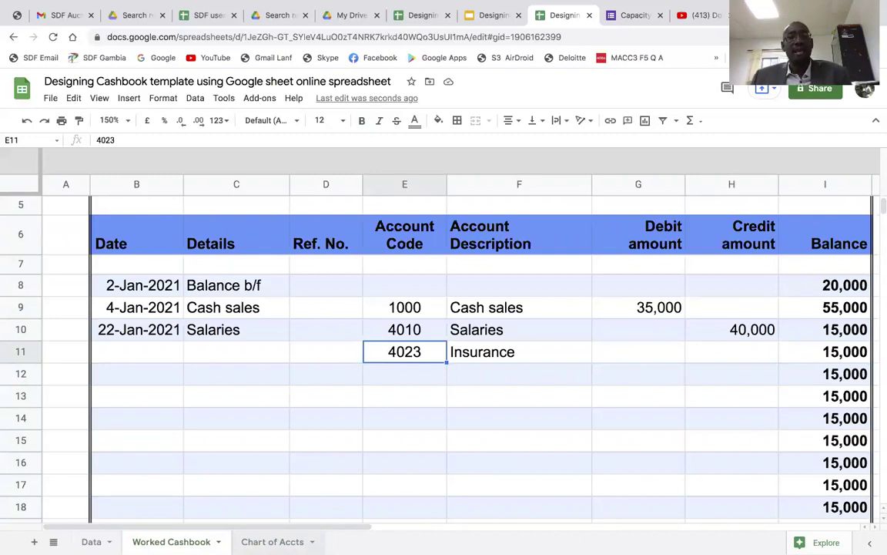
# Find the office equipment code in the Chart of Accts sheet and enter 8201 in Worked Cashbook cell E12.
pyautogui.click(272, 541)
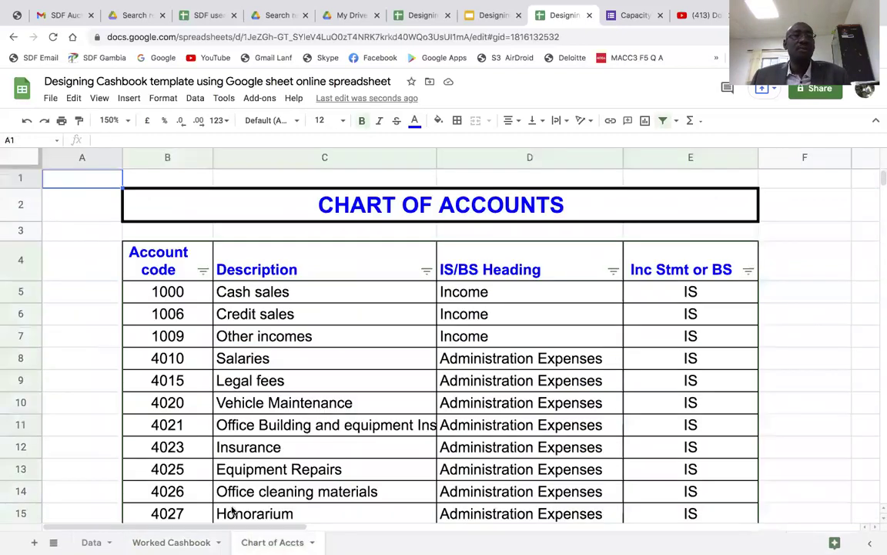
pyautogui.scroll(-10, 231, 432)
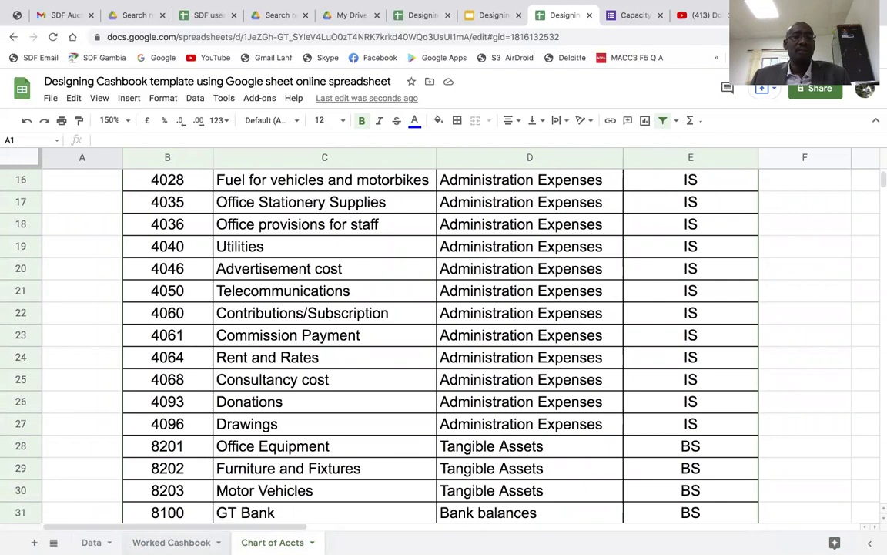
pyautogui.click(171, 542)
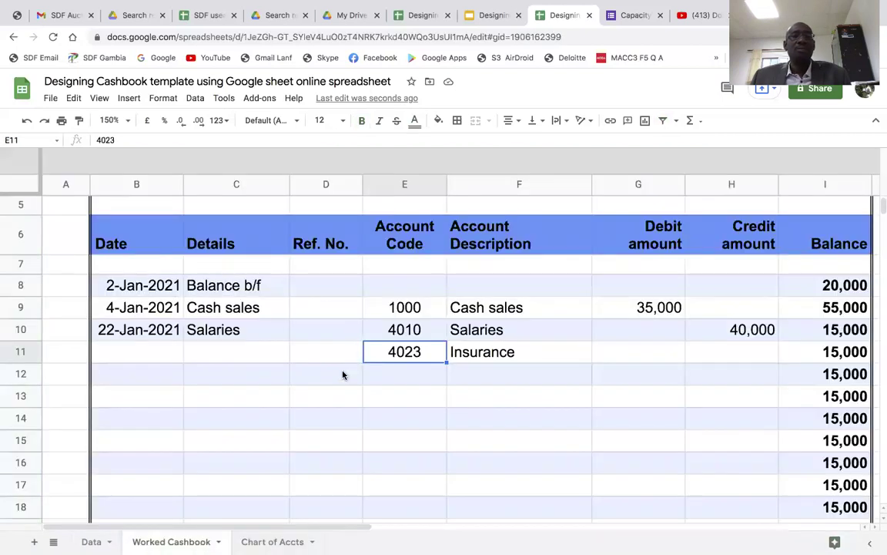
pyautogui.click(394, 374)
pyautogui.write('8201')
pyautogui.press('Return')
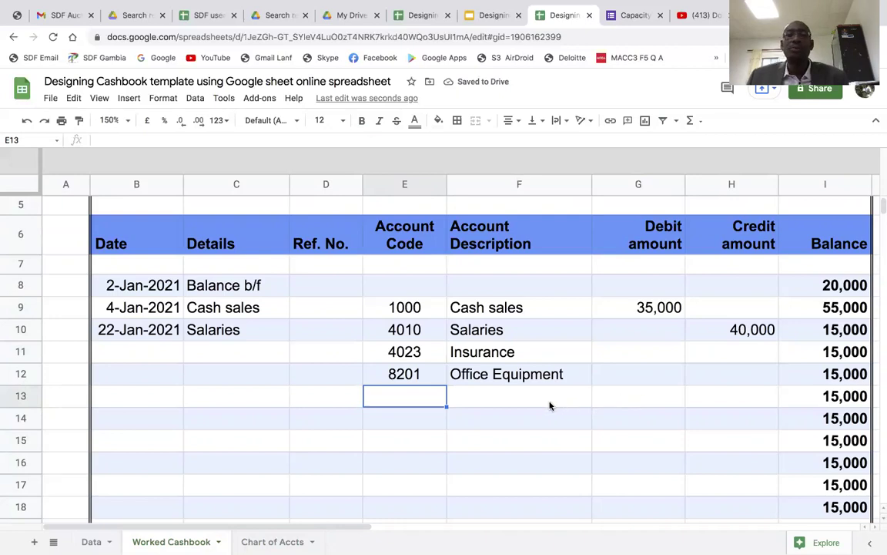
# Clear the account codes and descriptions in cells E11:F13 of the Worked Cashbook.
pyautogui.click(617, 356)
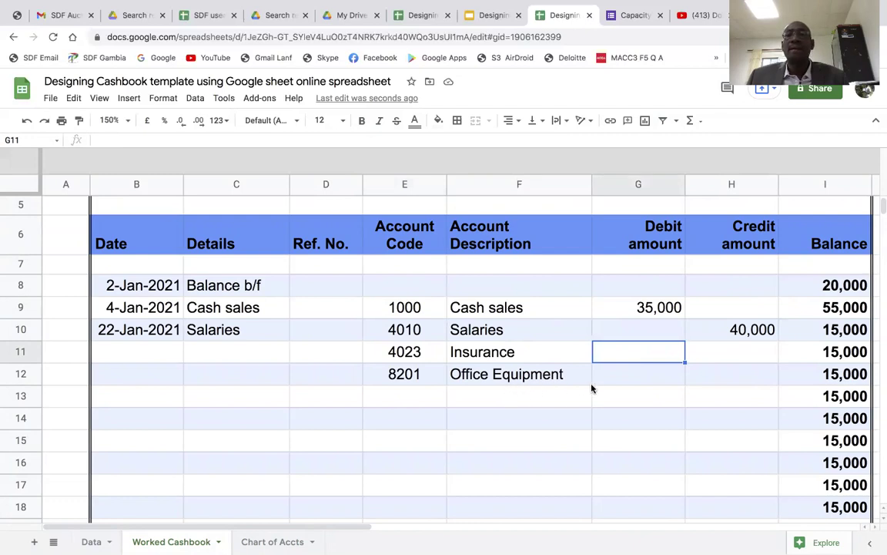
pyautogui.moveTo(433, 357); pyautogui.dragTo(531, 390)
pyautogui.press('Delete')
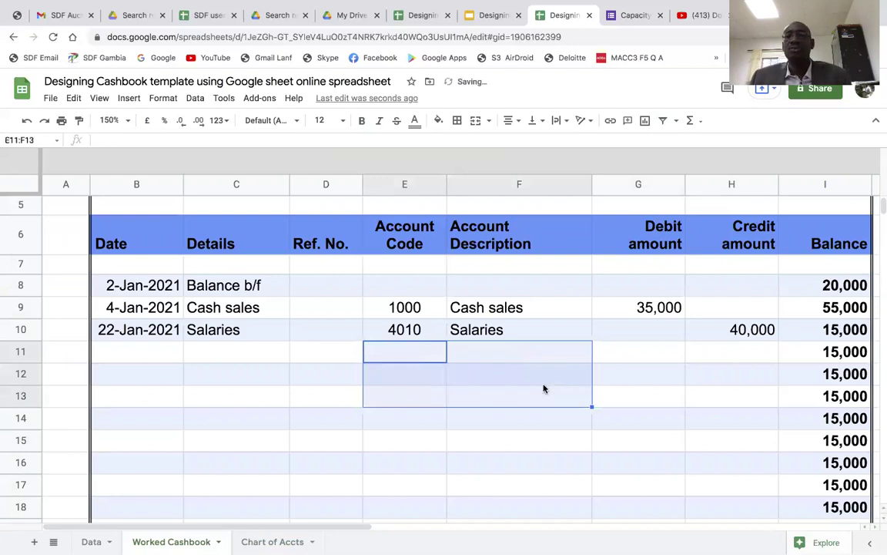
# Enter a debit amount of 10,000 in cell G11 of the Worked Cashbook.
pyautogui.click(617, 357)
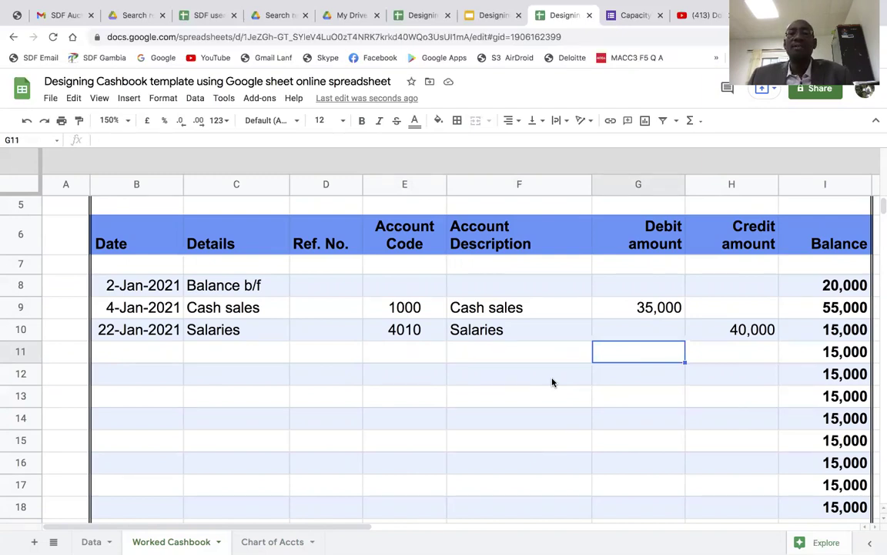
pyautogui.click(651, 309)
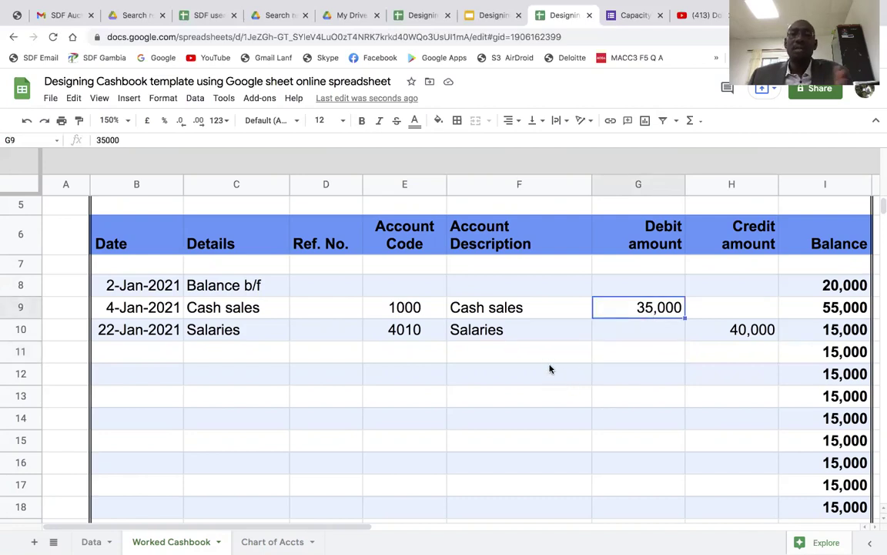
pyautogui.click(513, 359)
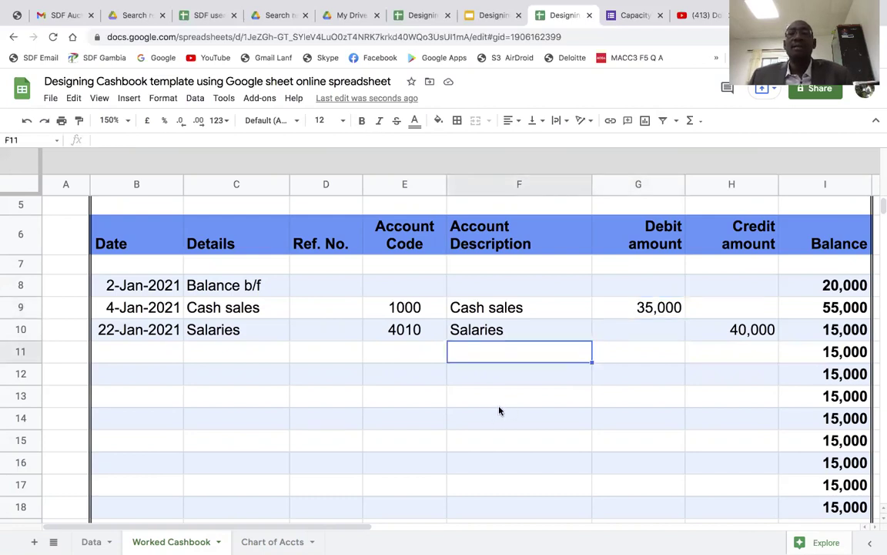
pyautogui.click(615, 353)
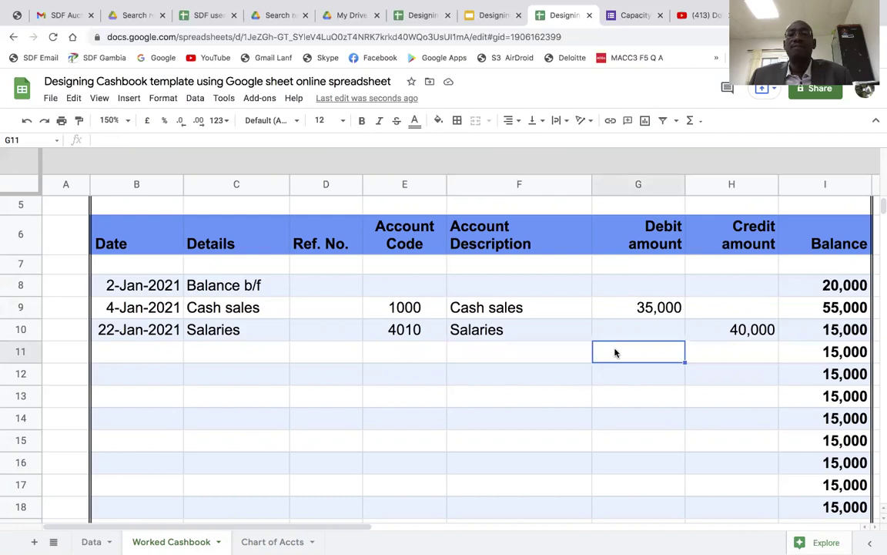
pyautogui.write('10')
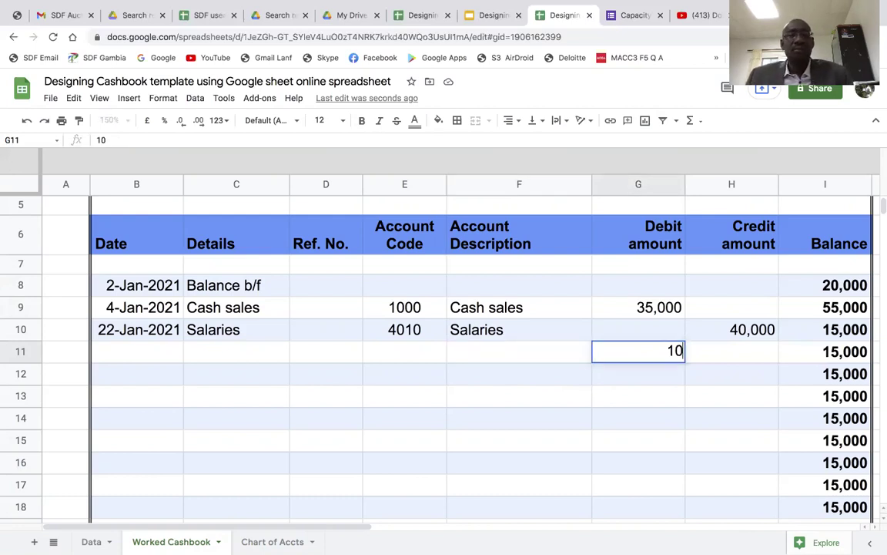
pyautogui.write(',000')
pyautogui.press('Return')
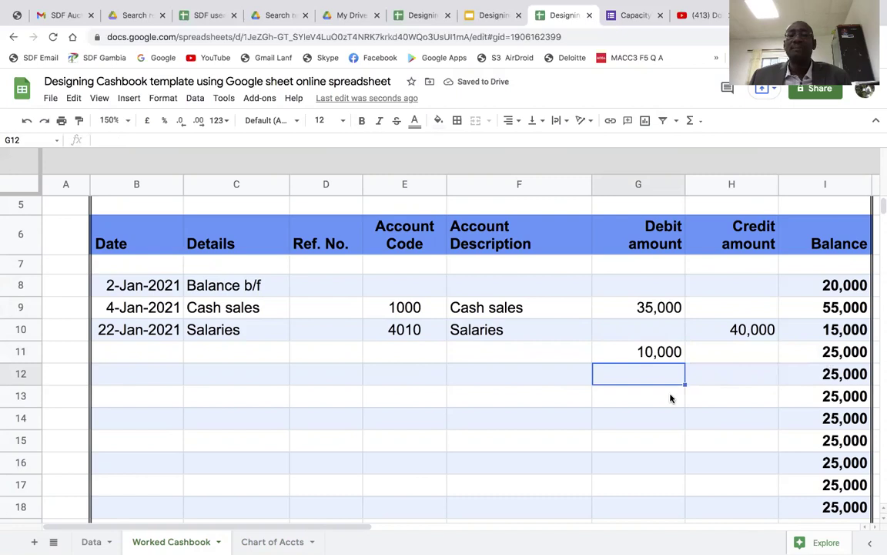
# Enter a credit amount of 5000 in cell H12 of the Worked Cashbook.
pyautogui.click(710, 380)
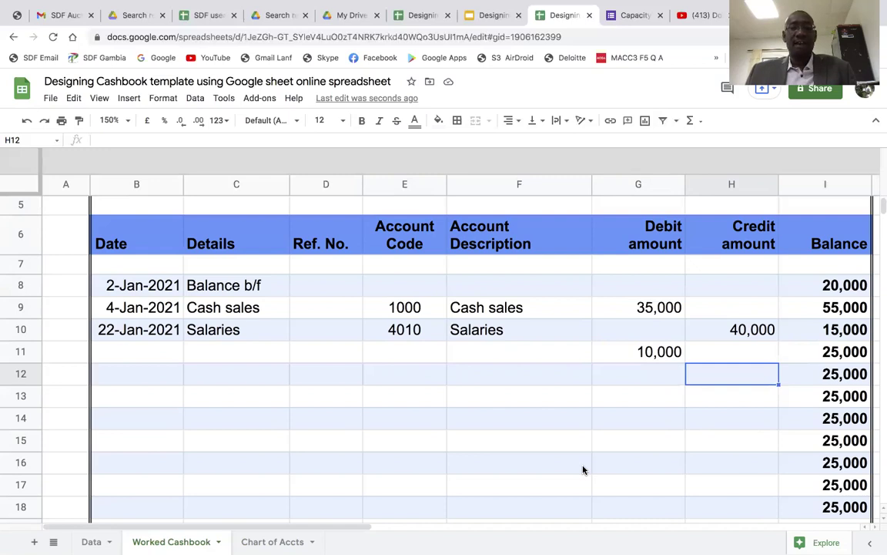
pyautogui.write('5000')
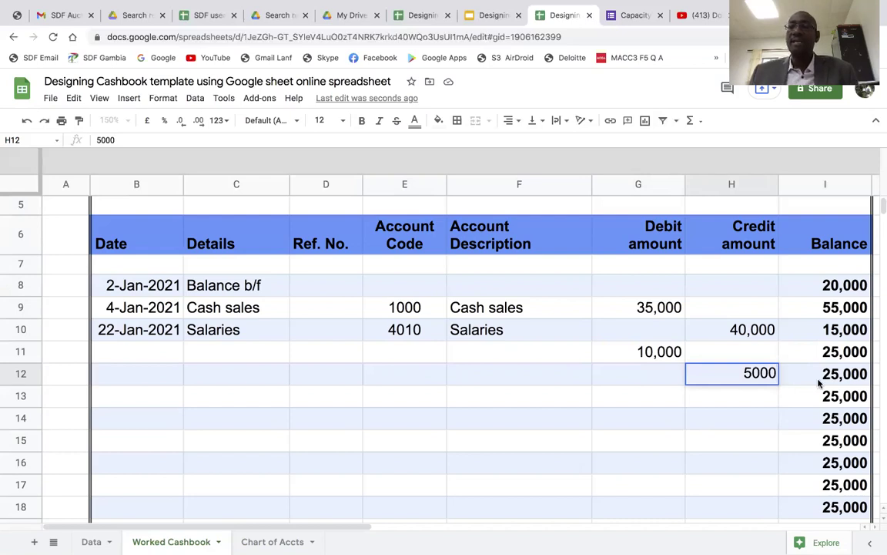
pyautogui.press('Return')
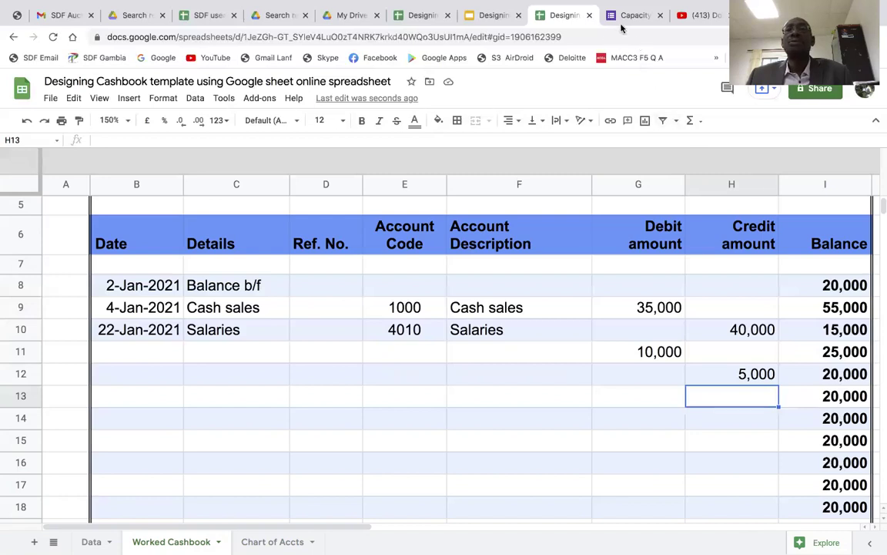
# Review the unformatted template on the Data sheet and the account list on the Chart of Accts sheet, ending on the Data sheet.
pyautogui.click(525, 349)
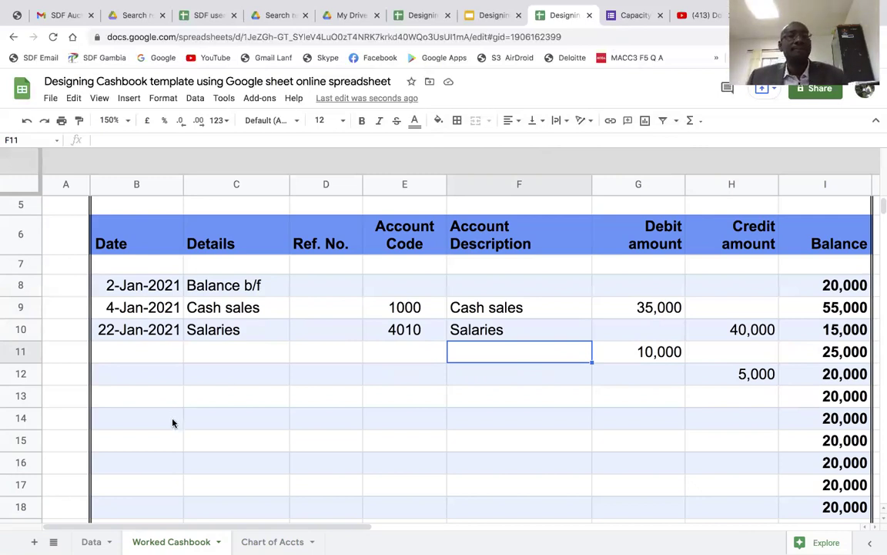
pyautogui.click(91, 542)
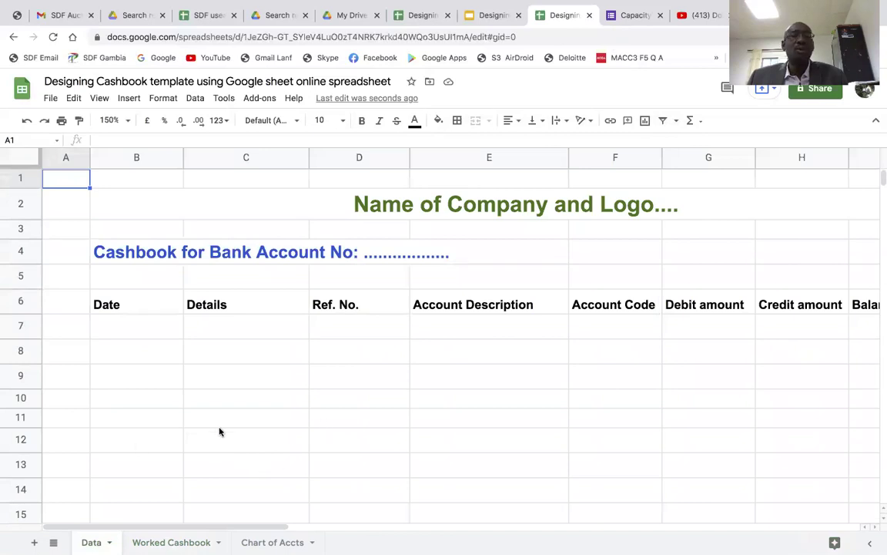
pyautogui.click(336, 333)
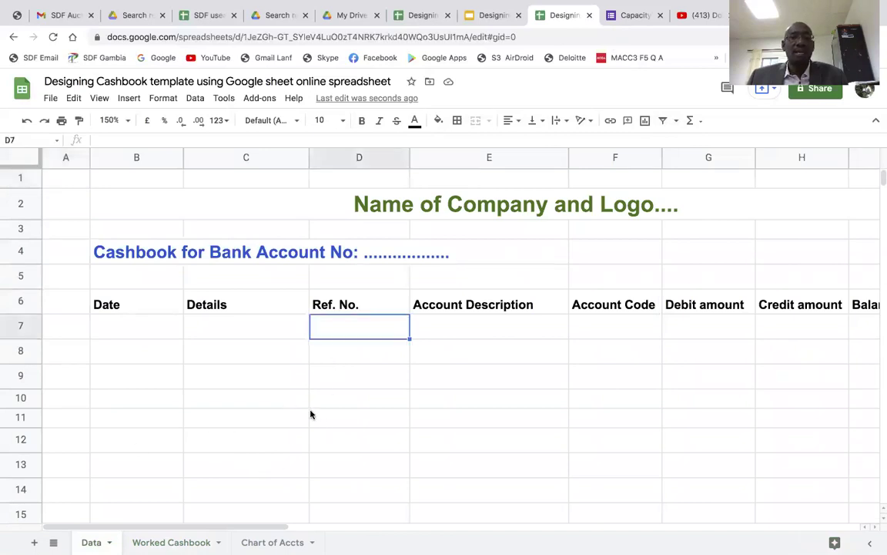
pyautogui.click(273, 542)
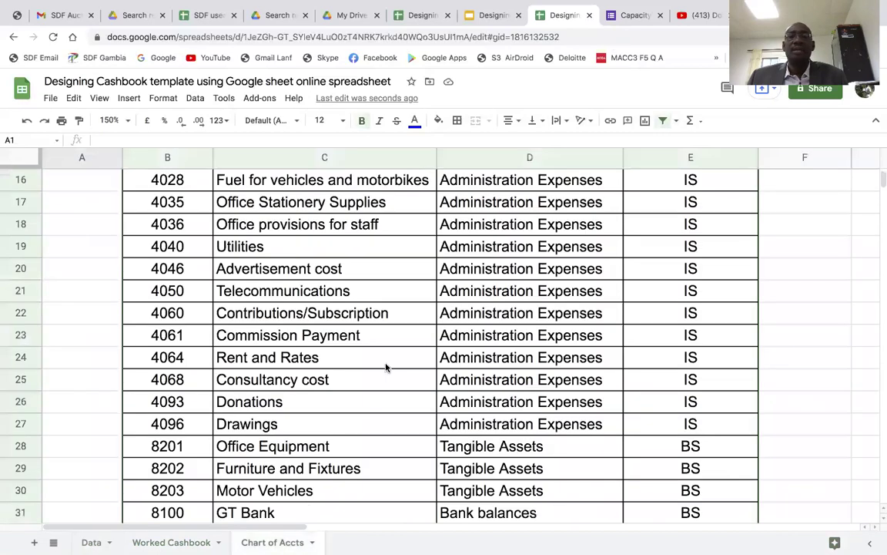
pyautogui.scroll(5, 386, 368)
pyautogui.scroll(1, 387, 375)
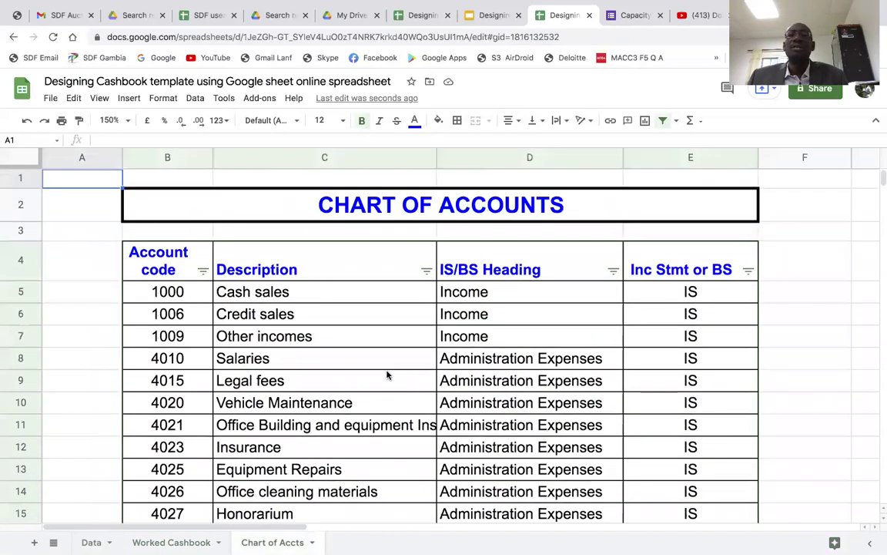
pyautogui.scroll(-5, 387, 374)
pyautogui.scroll(4, 386, 372)
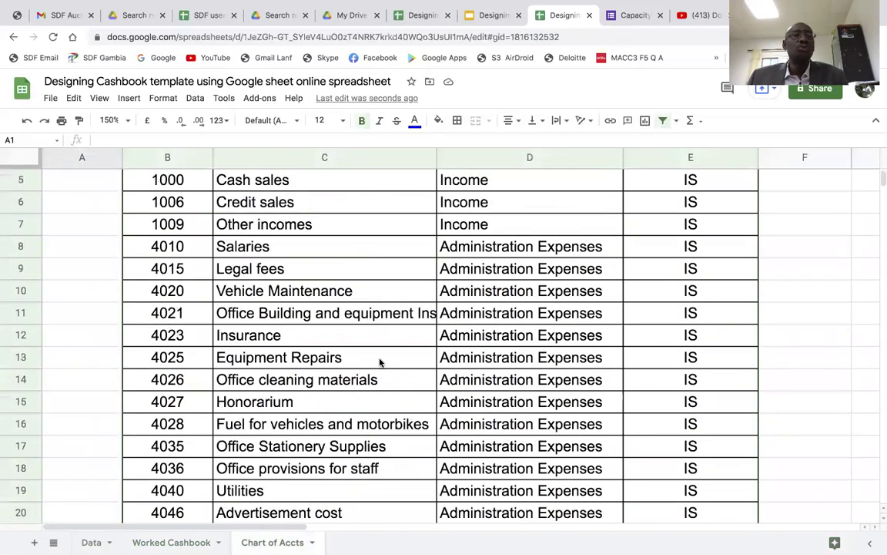
pyautogui.scroll(3, 380, 361)
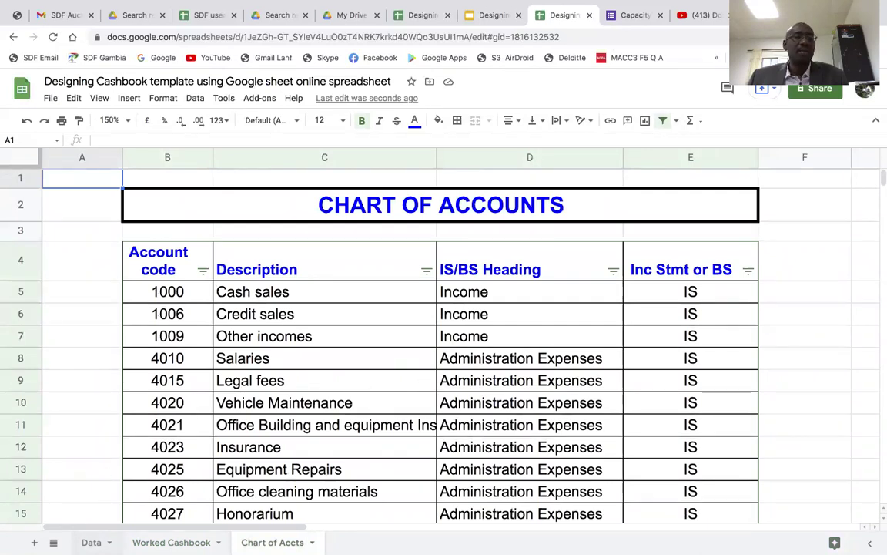
pyautogui.click(90, 541)
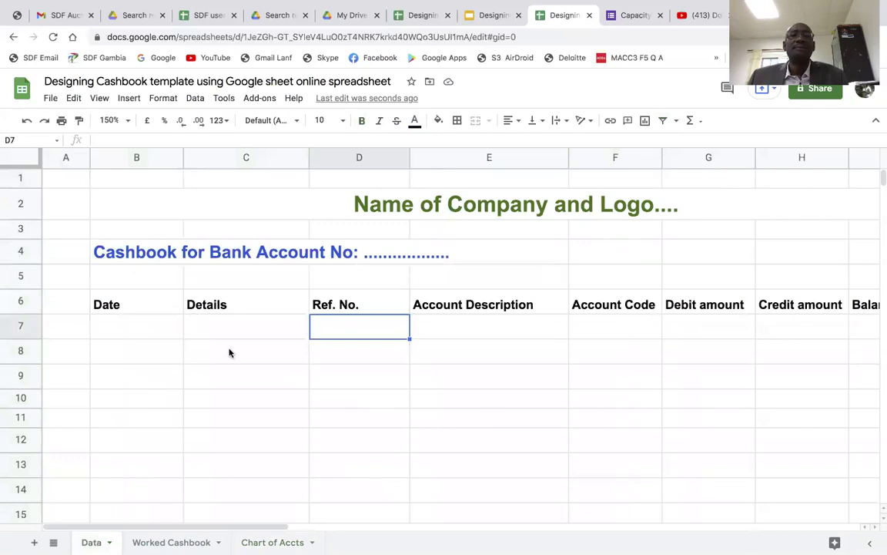
# Review the to-do list and the sample transactions with their account codes beside the cashbook template on the Data sheet.
pyautogui.click(457, 322)
pyautogui.press('Right')
pyautogui.press('Right')
pyautogui.press('Right')
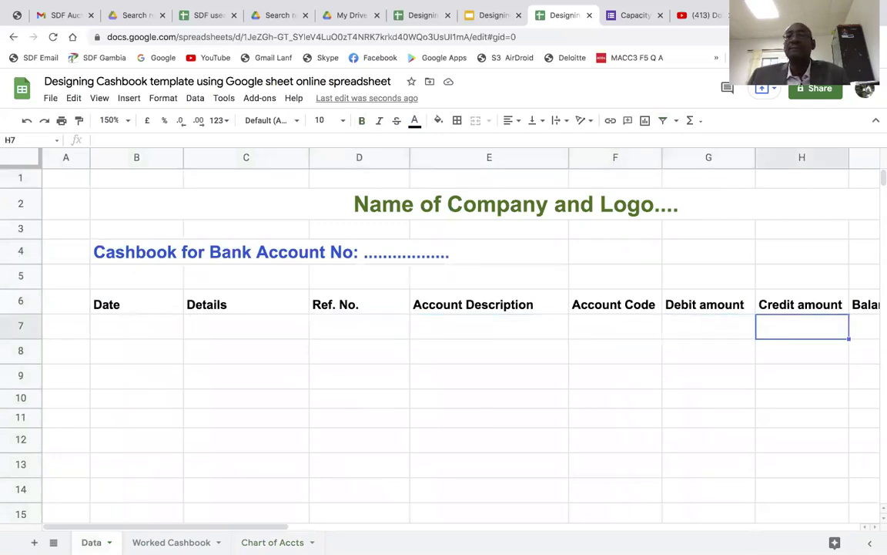
pyautogui.press('Right')
pyautogui.press('Right')
pyautogui.press('Right')
pyautogui.press('Right')
pyautogui.press('Right')
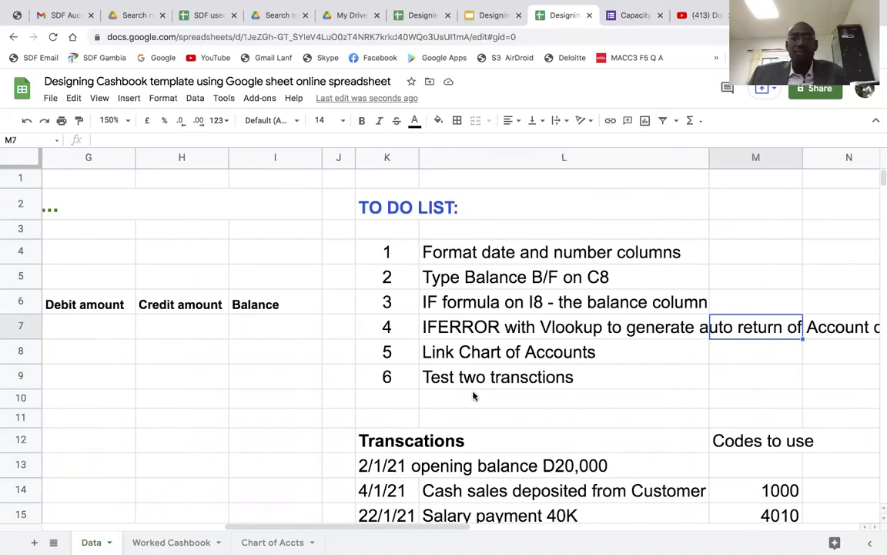
pyautogui.scroll(-1, 485, 395)
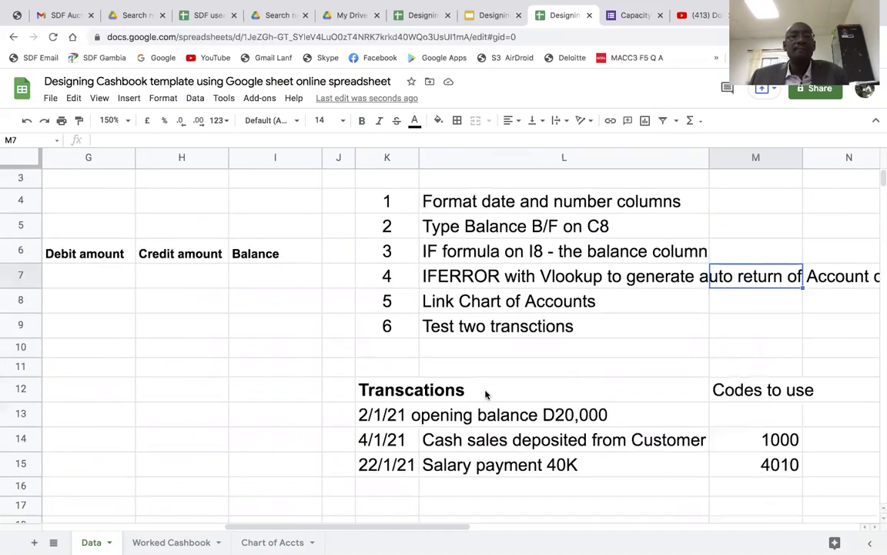
pyautogui.scroll(1, 483, 377)
pyautogui.hscroll(-6, 484, 377)
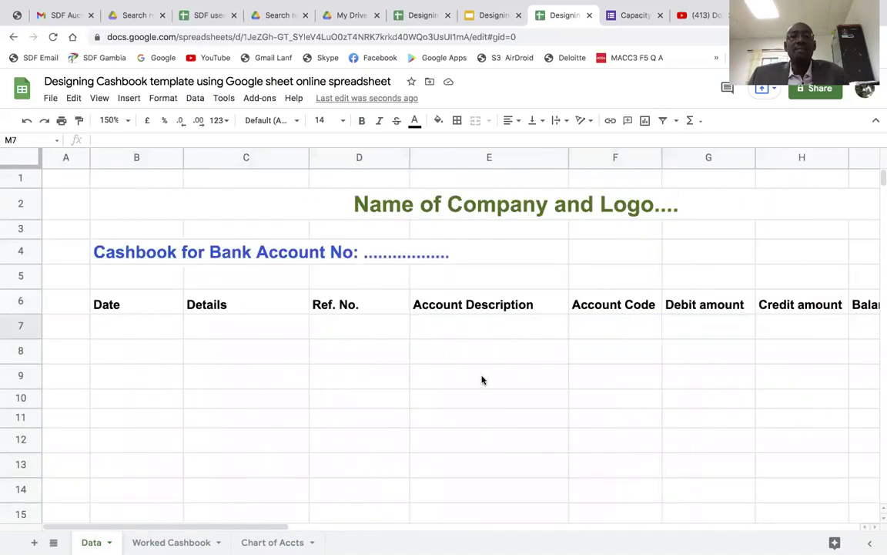
# Format the Date column B of the Data sheet with the 26-Sep-2008 date style.
pyautogui.click(148, 327)
pyautogui.click(135, 303)
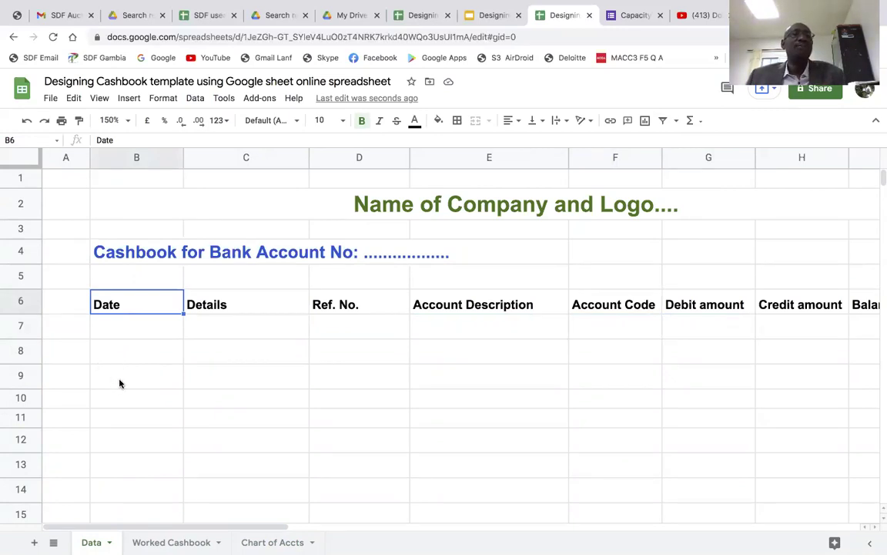
pyautogui.click(139, 157)
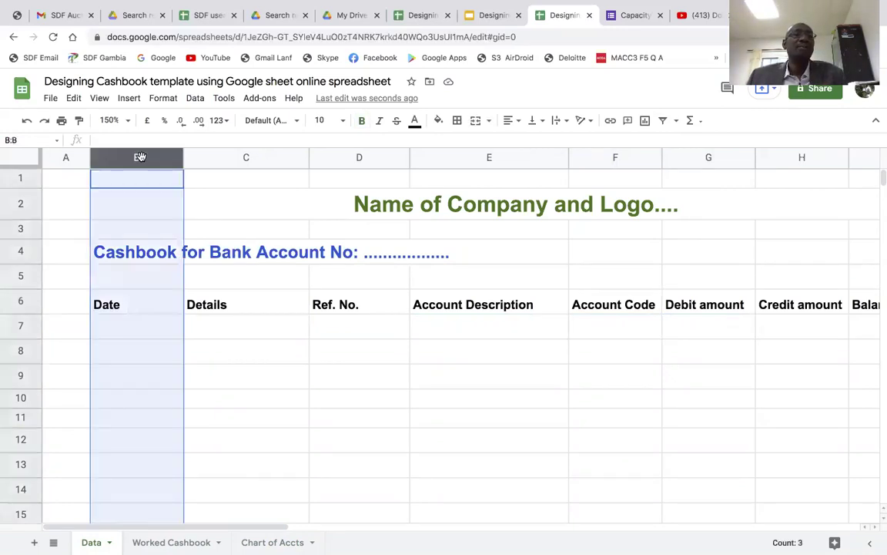
pyautogui.click(159, 99)
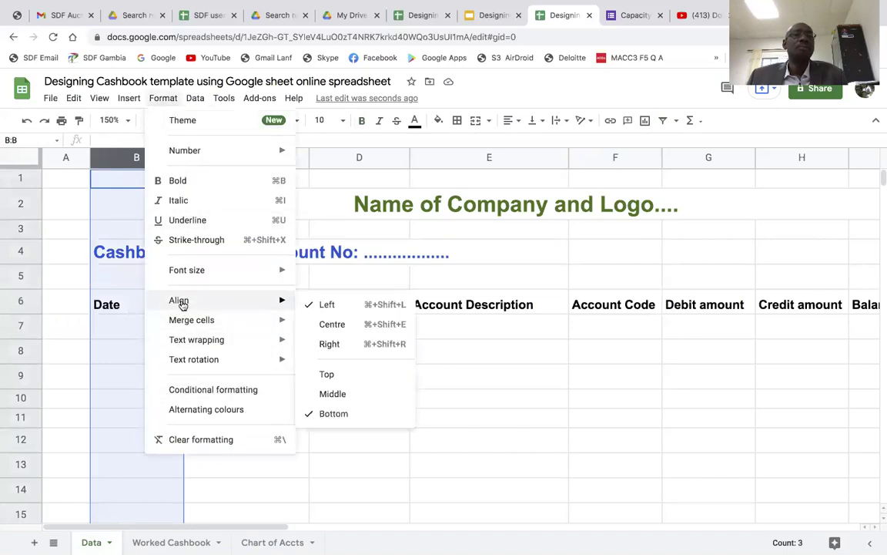
pyautogui.moveTo(226, 152)
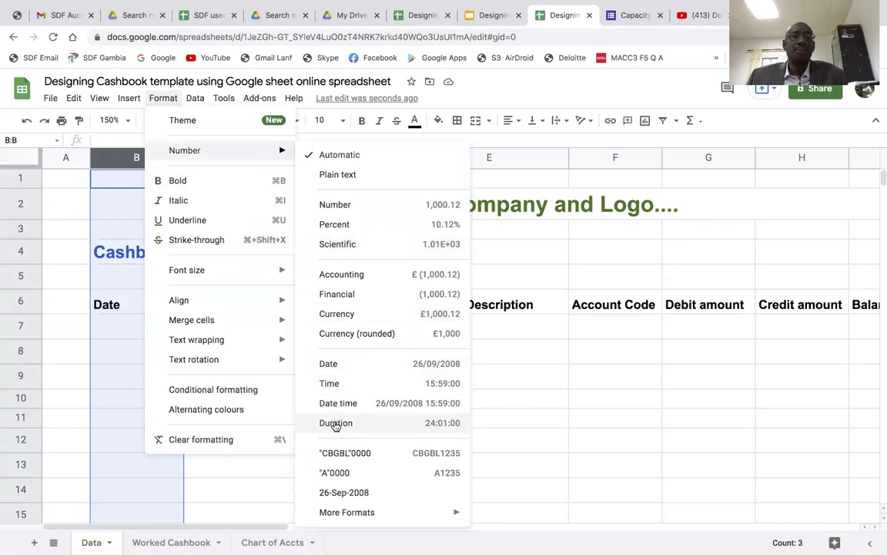
pyautogui.click(342, 494)
pyautogui.click(140, 336)
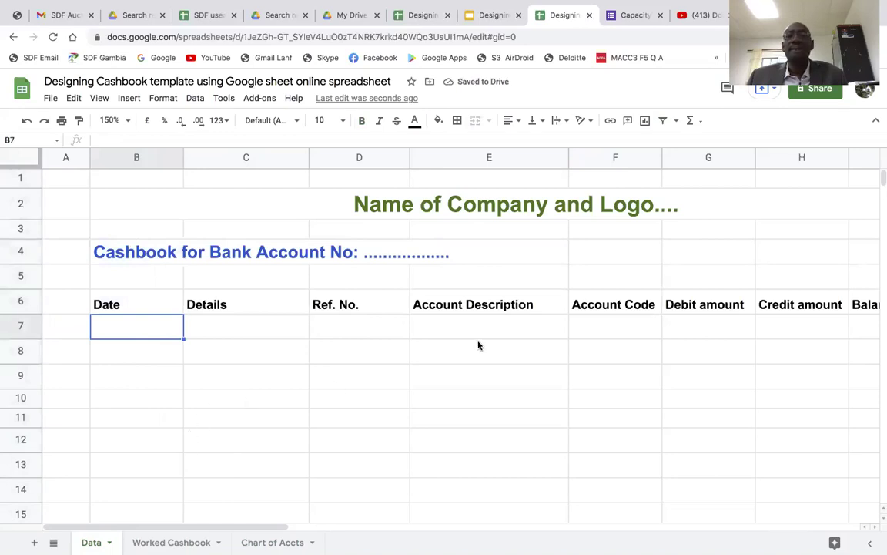
# Right-align the Debit amount, Credit amount and Balance columns G to I on the Data sheet.
pyautogui.click(507, 329)
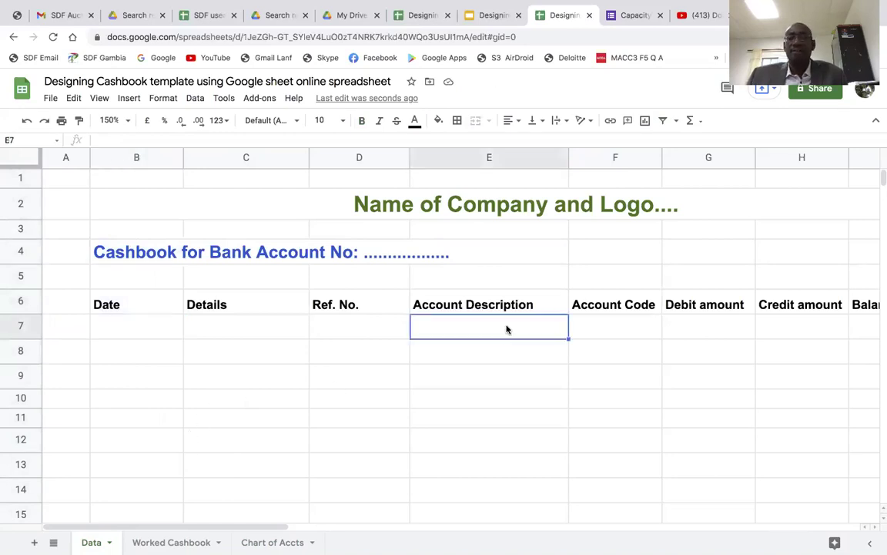
pyautogui.press('Right')
pyautogui.press('Right')
pyautogui.press('Right')
pyautogui.press('Right')
pyautogui.press('Right')
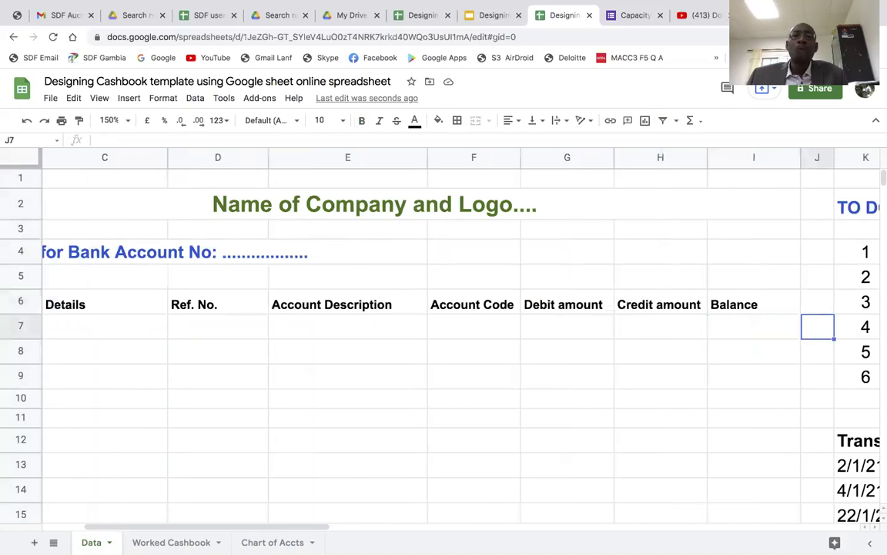
pyautogui.click(559, 306)
pyautogui.click(670, 305)
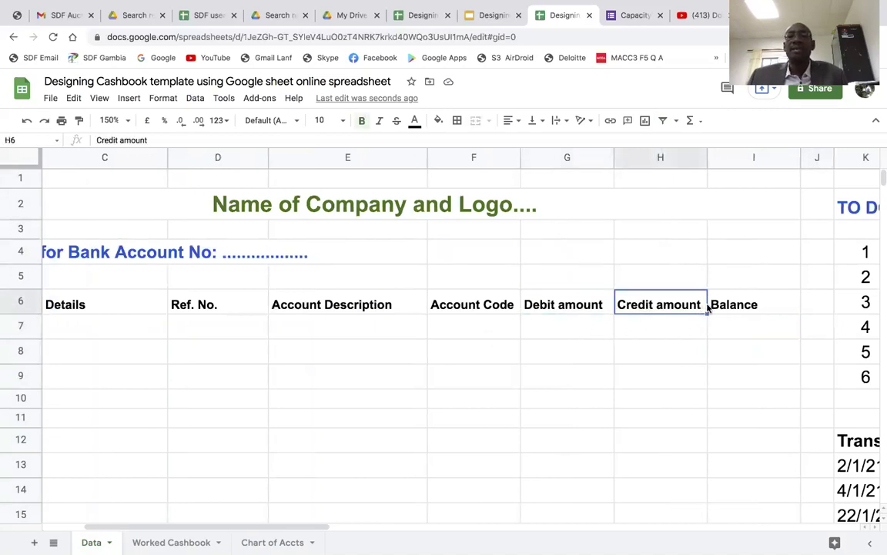
pyautogui.click(727, 306)
pyautogui.moveTo(567, 158); pyautogui.dragTo(736, 180)
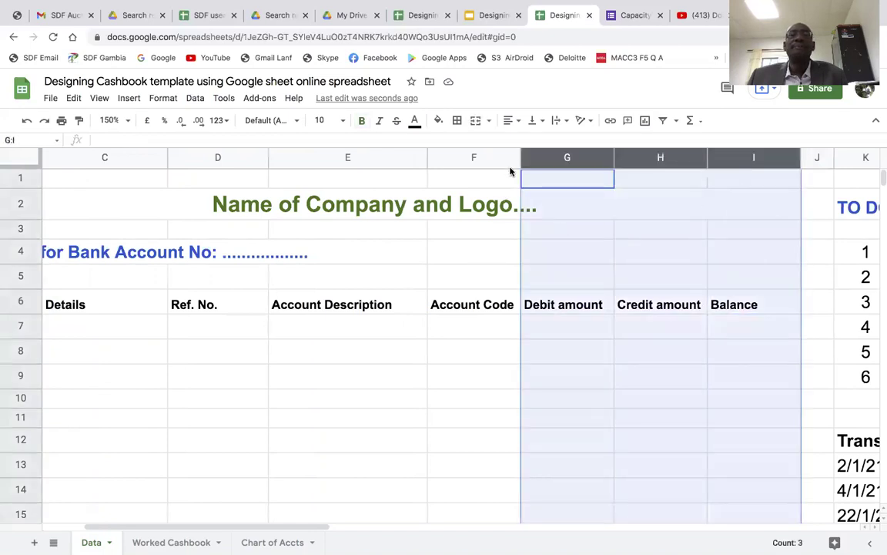
pyautogui.click(514, 120)
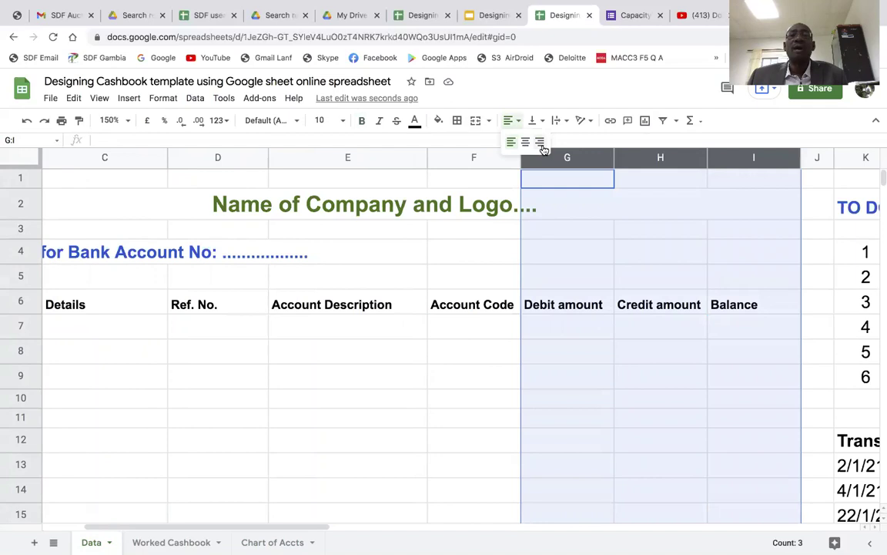
pyautogui.click(540, 141)
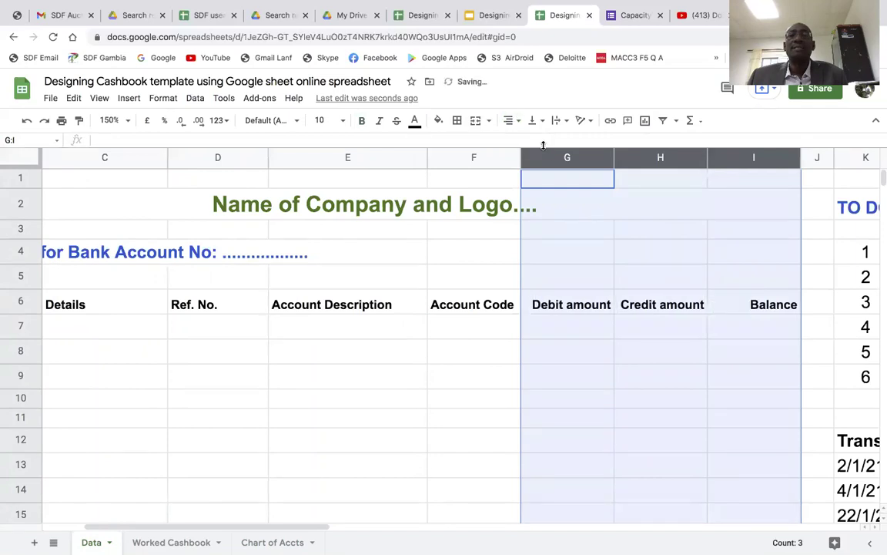
# Apply the Financial number format to the Debit amount, Credit amount and Balance columns G to I.
pyautogui.rightClick(565, 248)
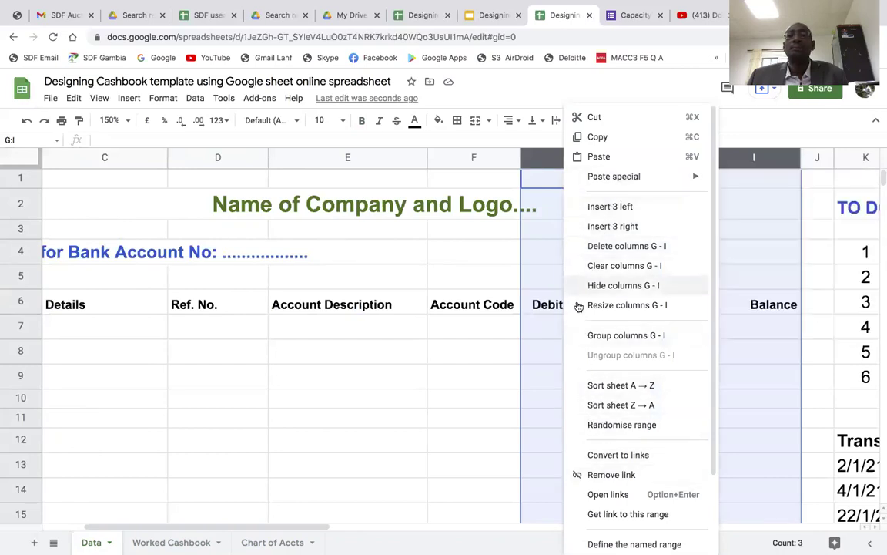
pyautogui.click(563, 357)
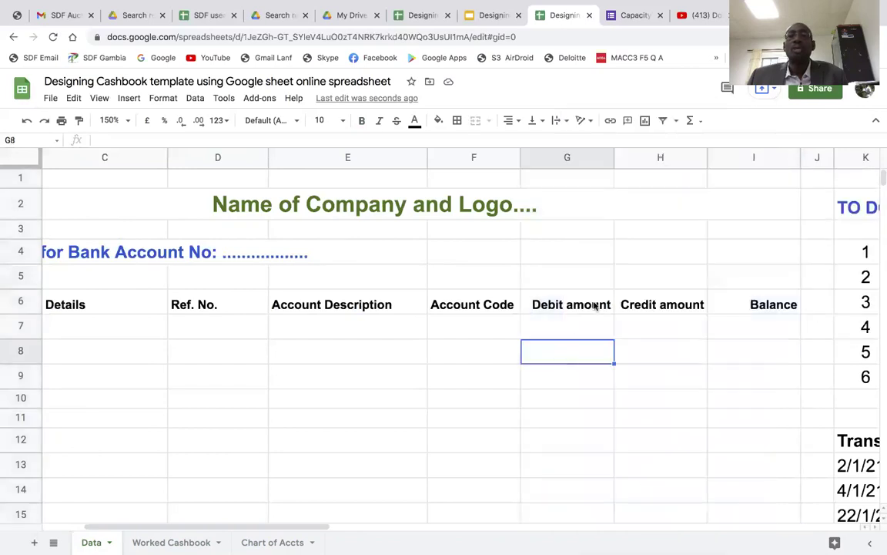
pyautogui.moveTo(553, 162); pyautogui.dragTo(746, 201)
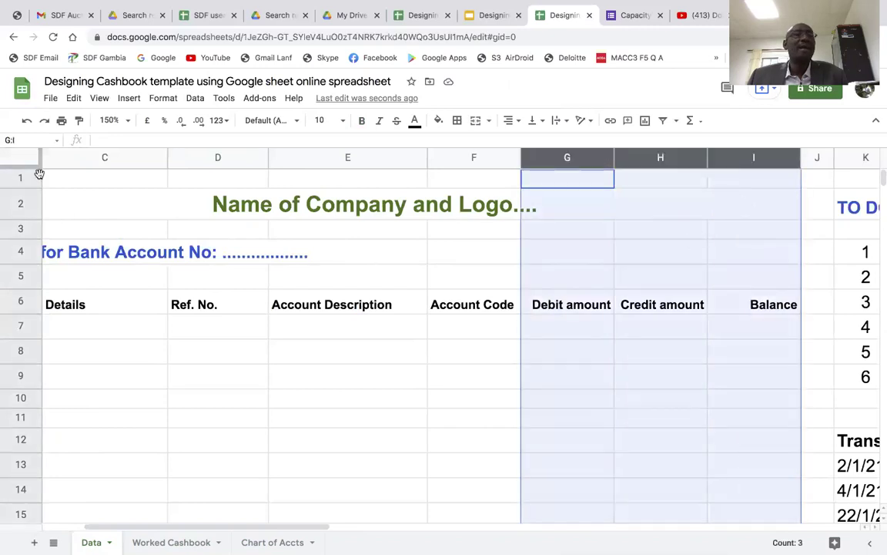
pyautogui.click(161, 99)
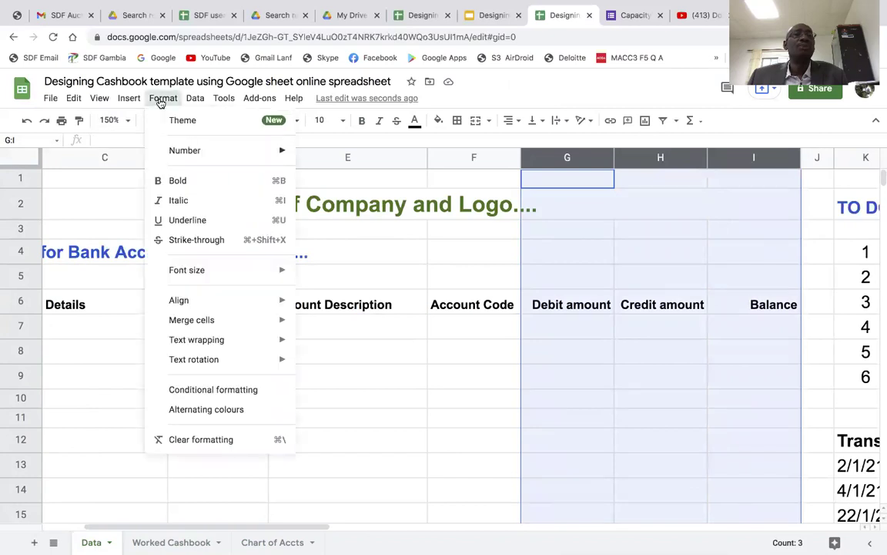
pyautogui.moveTo(191, 152)
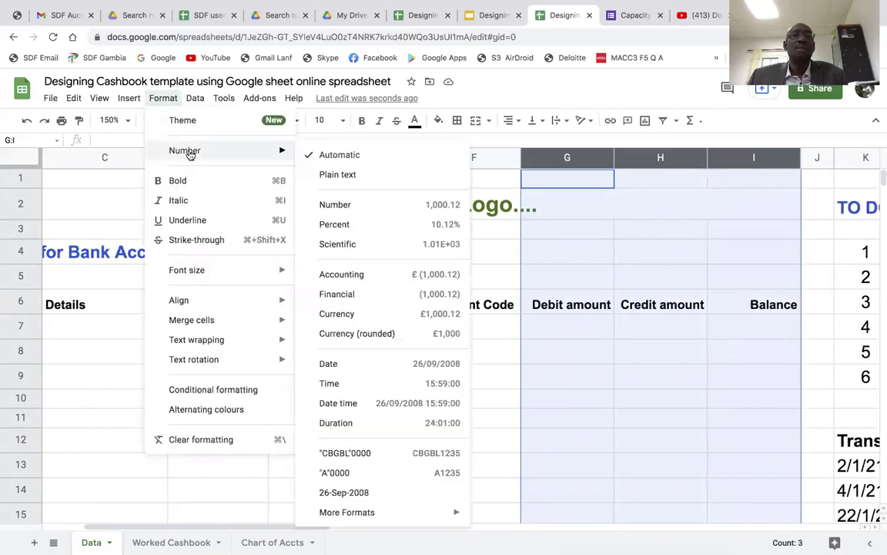
pyautogui.click(352, 295)
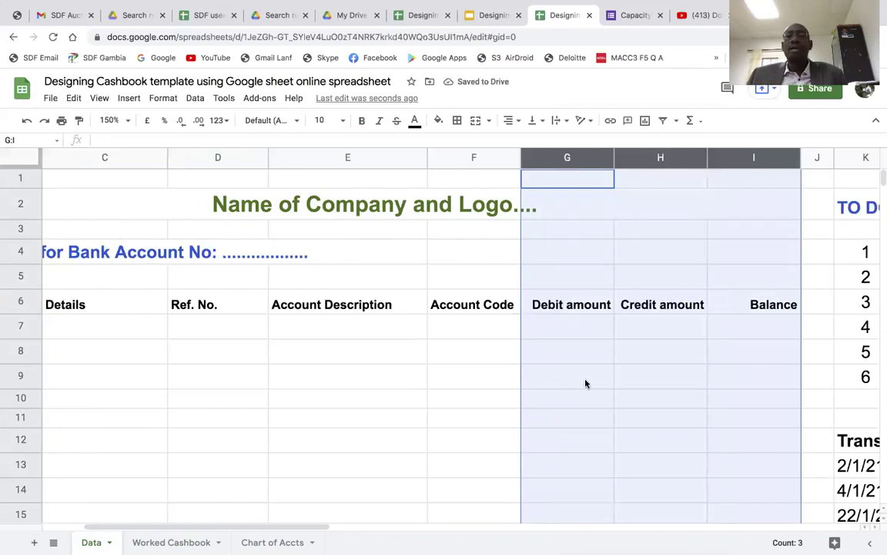
pyautogui.click(557, 339)
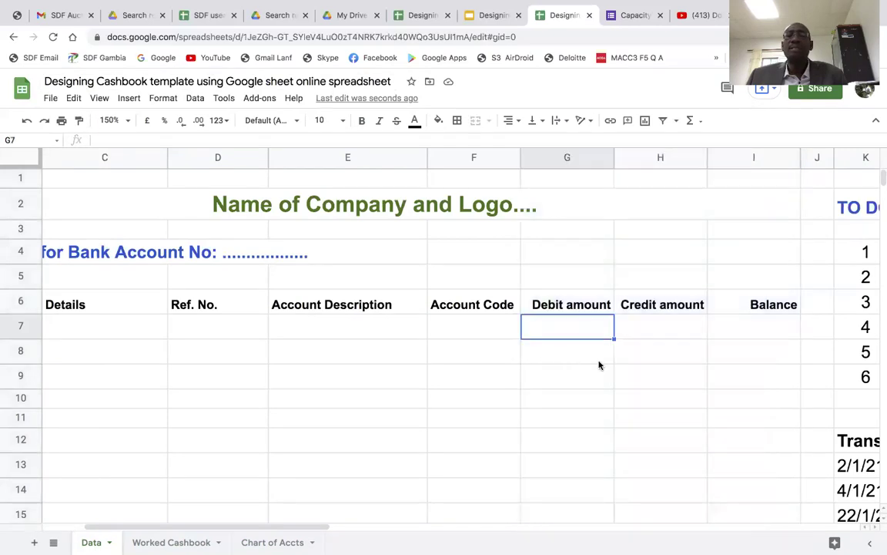
pyautogui.click(637, 348)
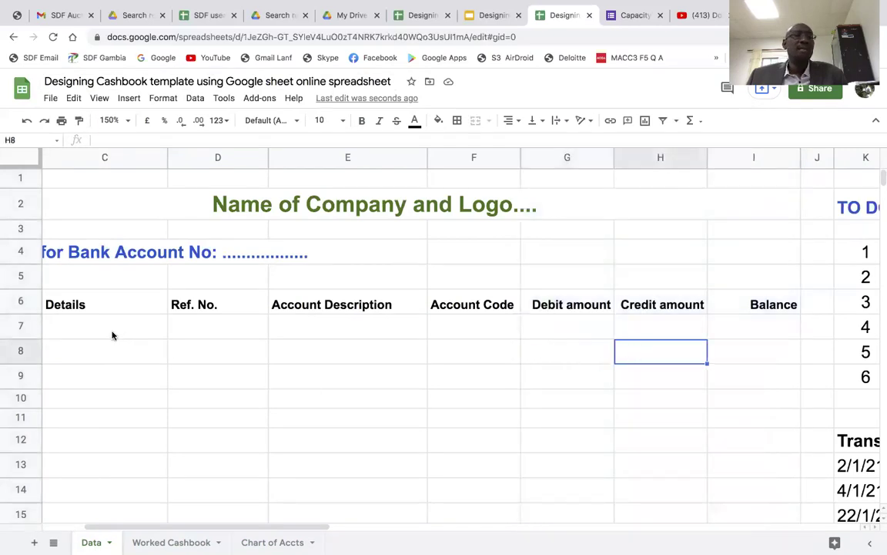
pyautogui.click(188, 351)
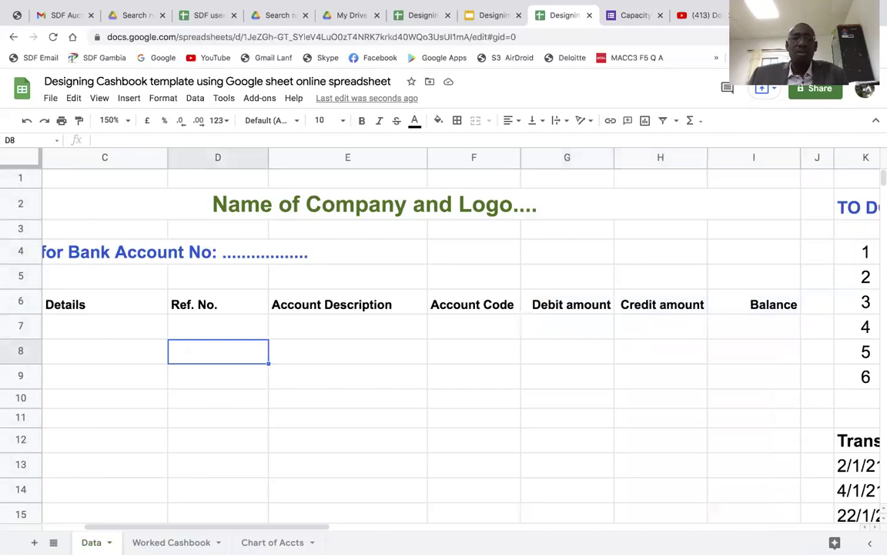
pyautogui.press('Left')
pyautogui.press('Left')
pyautogui.press('Left')
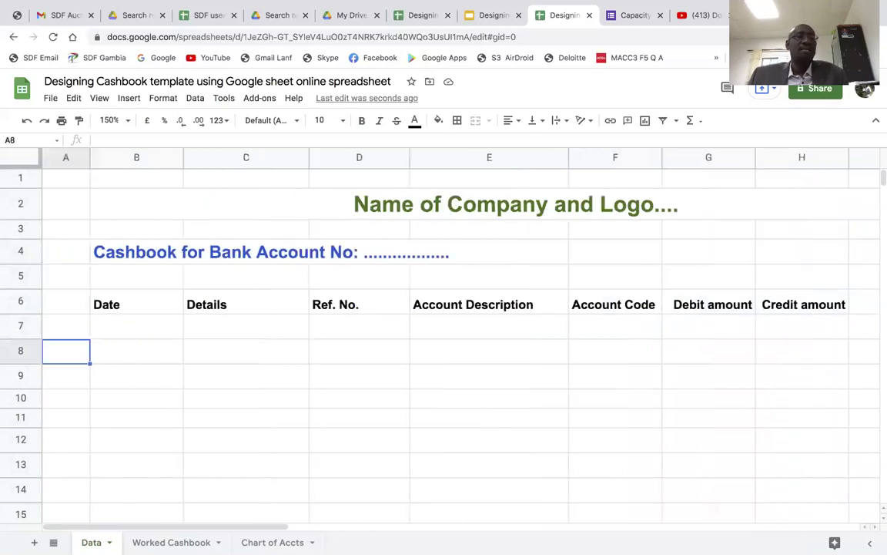
pyautogui.click(125, 352)
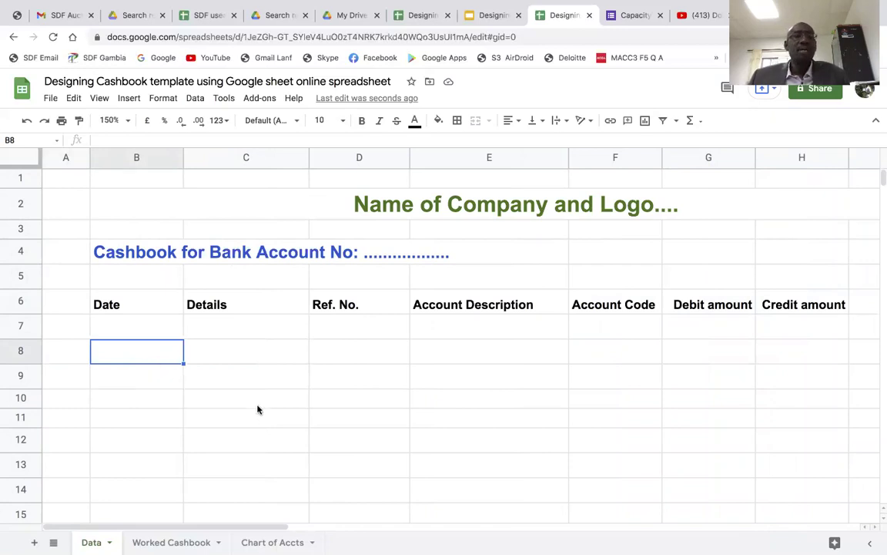
# Start an IF formula in the Balance cell I8 with the Debit amount cell G8 as the condition.
pyautogui.click(591, 355)
pyautogui.press('Right')
pyautogui.press('Right')
pyautogui.press('Right')
pyautogui.press('Right')
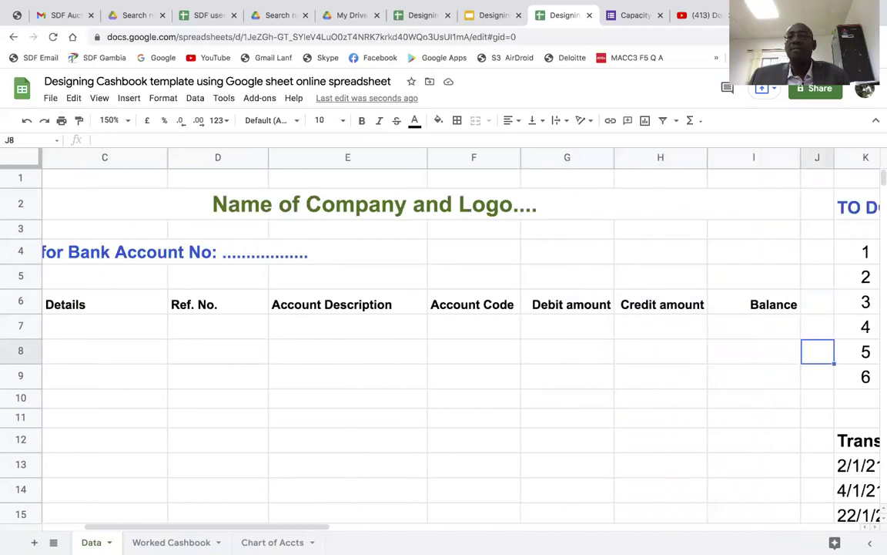
pyautogui.click(768, 357)
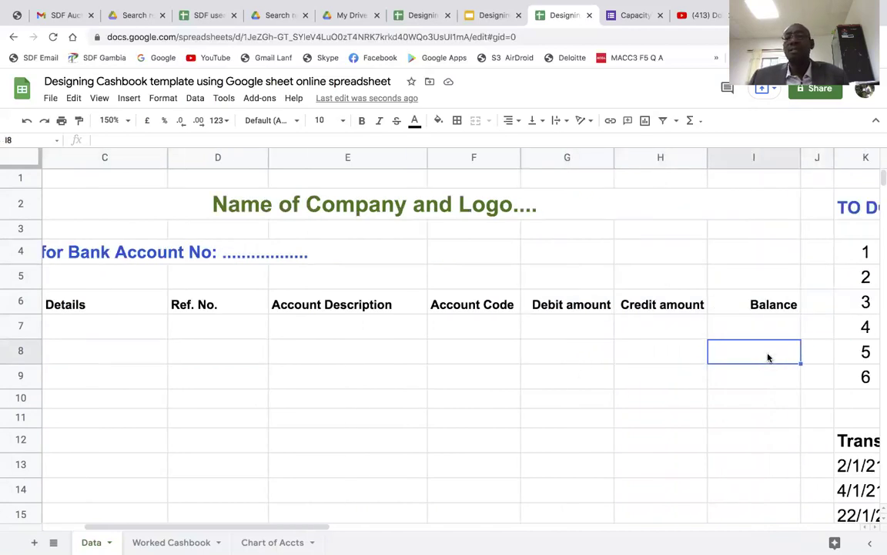
pyautogui.click(764, 331)
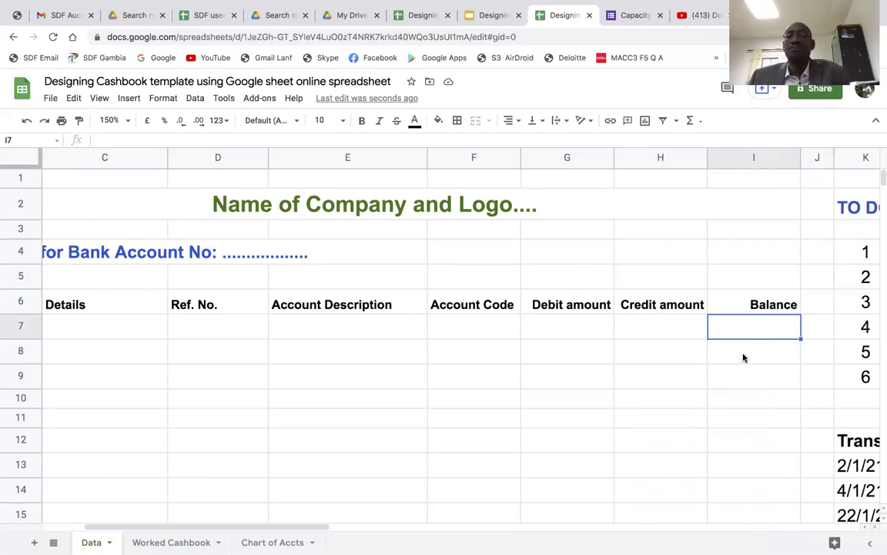
pyautogui.click(742, 356)
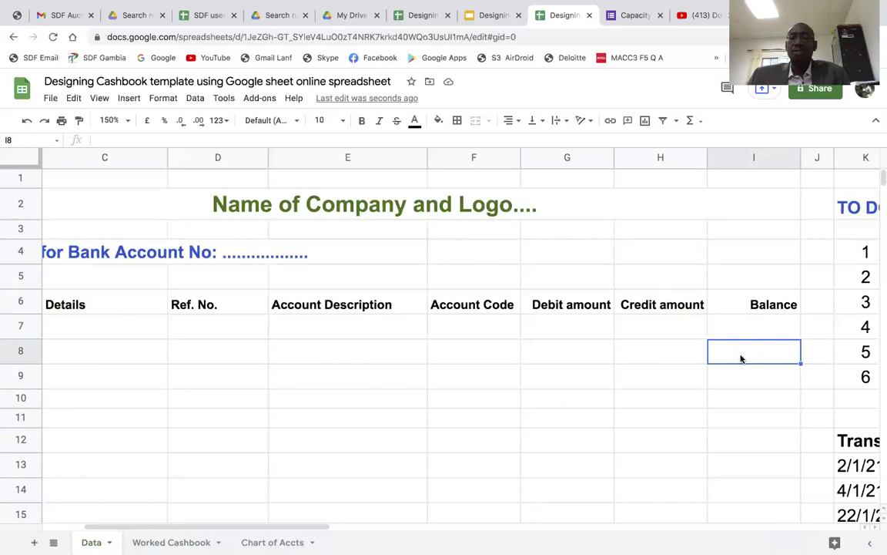
pyautogui.write('=')
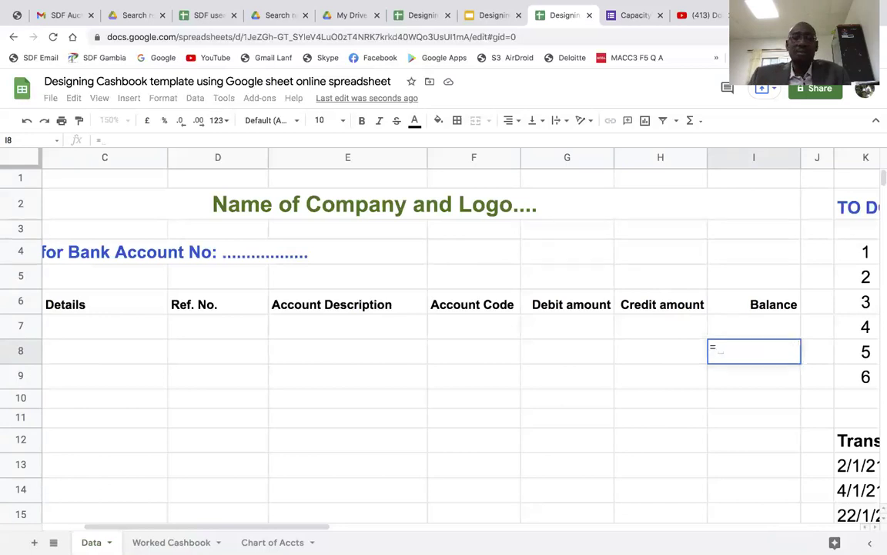
pyautogui.write('if')
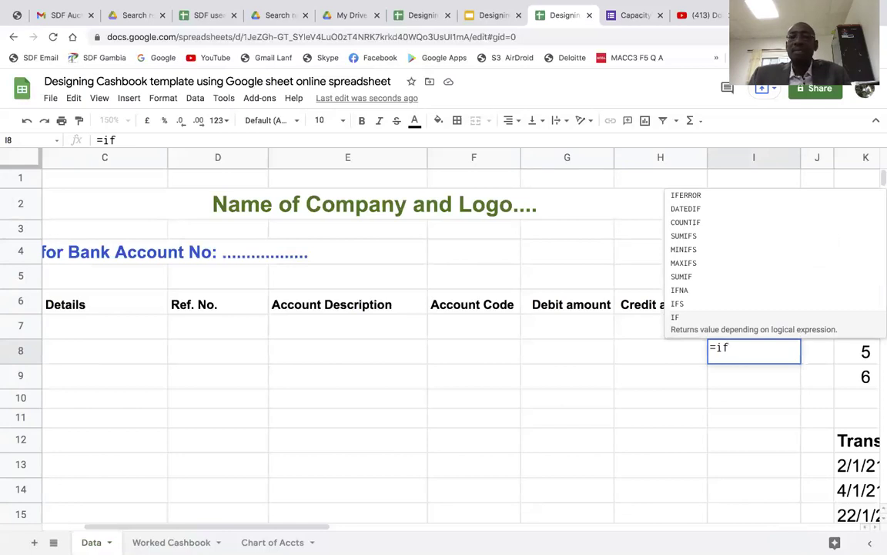
pyautogui.write('(')
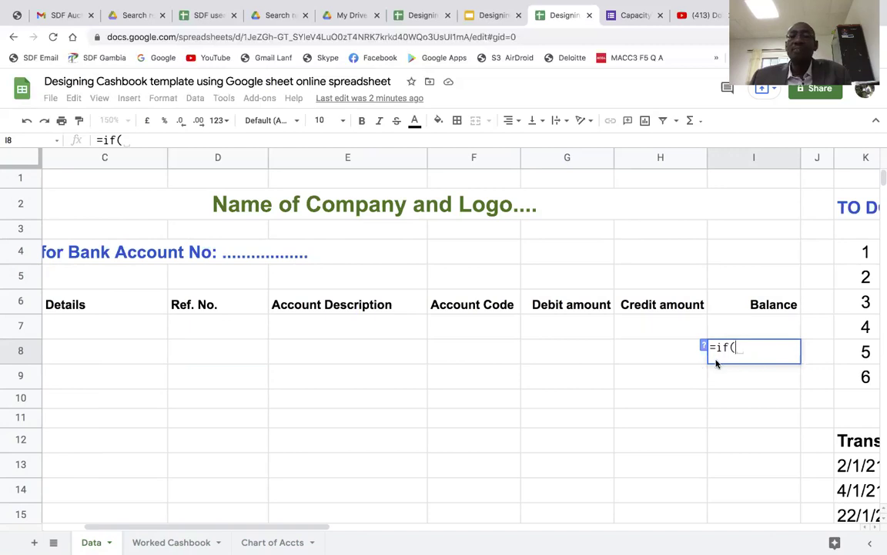
pyautogui.click(551, 356)
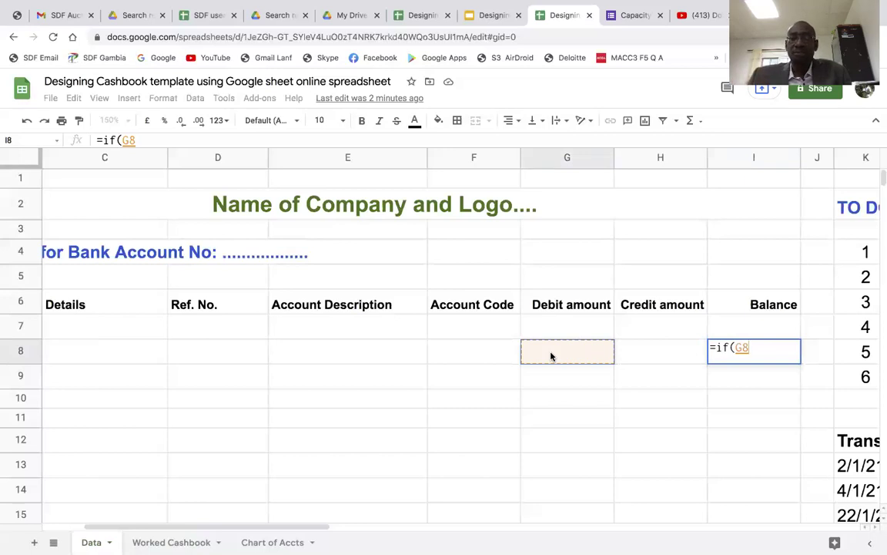
pyautogui.write(',')
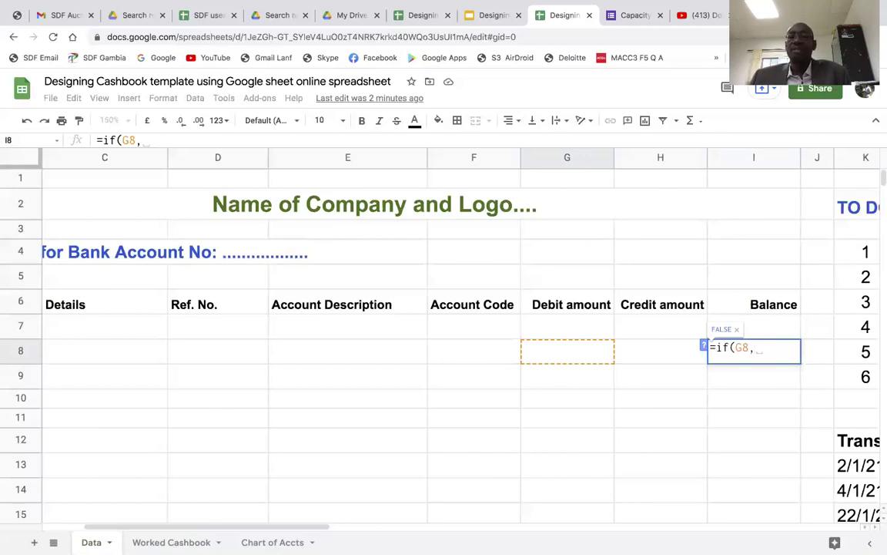
# Complete the IF formula in I8 with I7+G8 as the true value and I7-H8 as the false value.
pyautogui.click(762, 328)
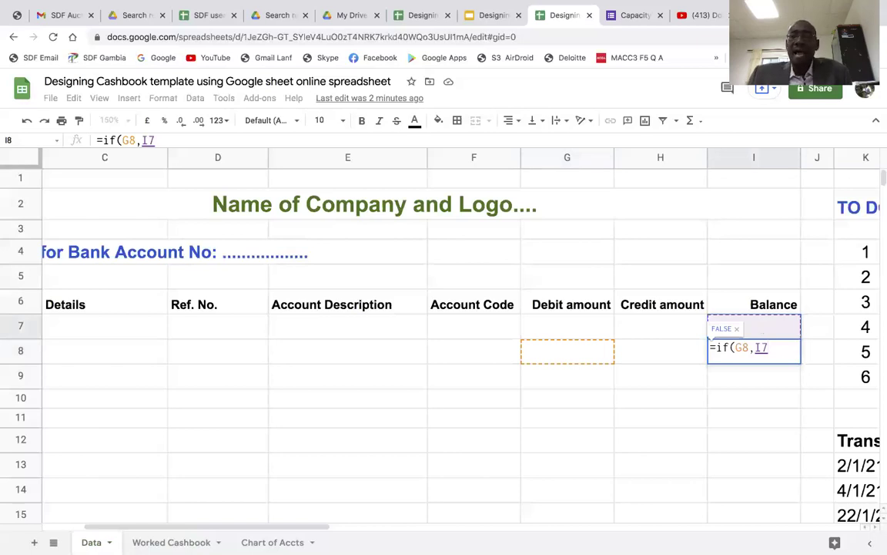
pyautogui.write('+')
pyautogui.click(588, 357)
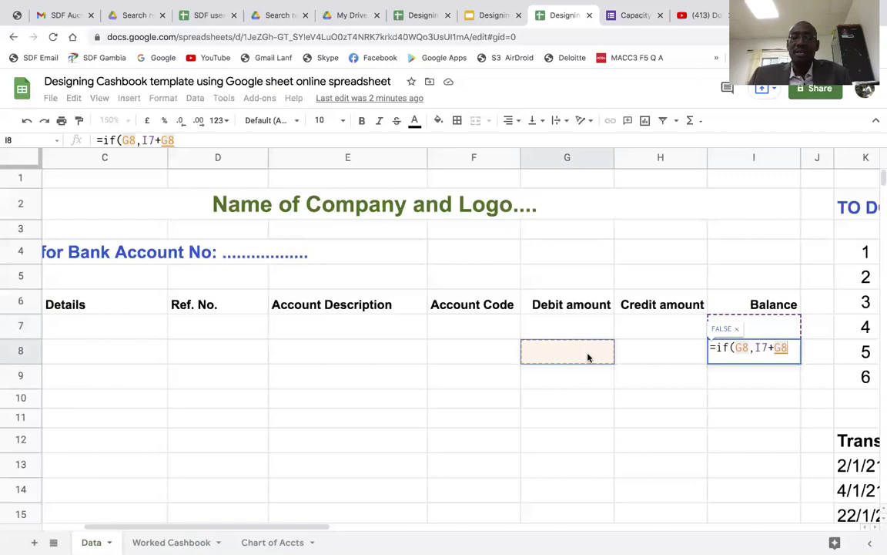
pyautogui.write(',')
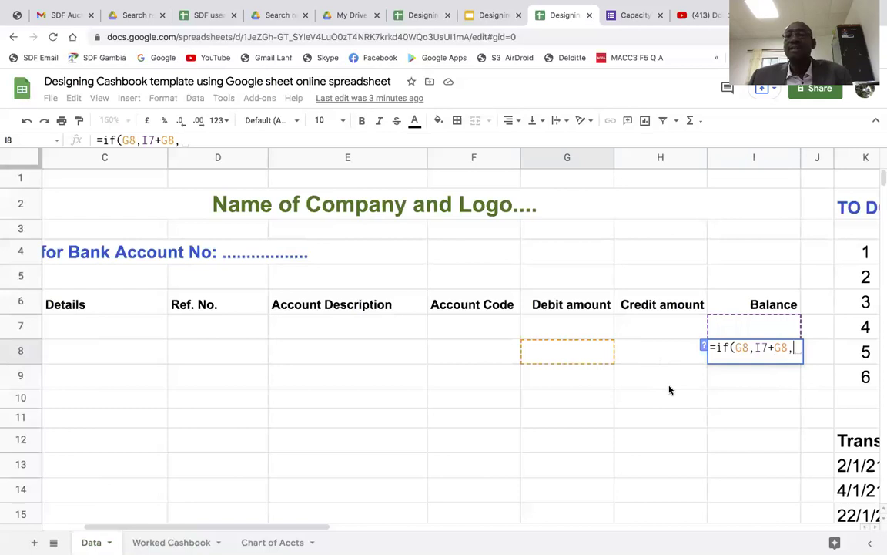
pyautogui.click(734, 329)
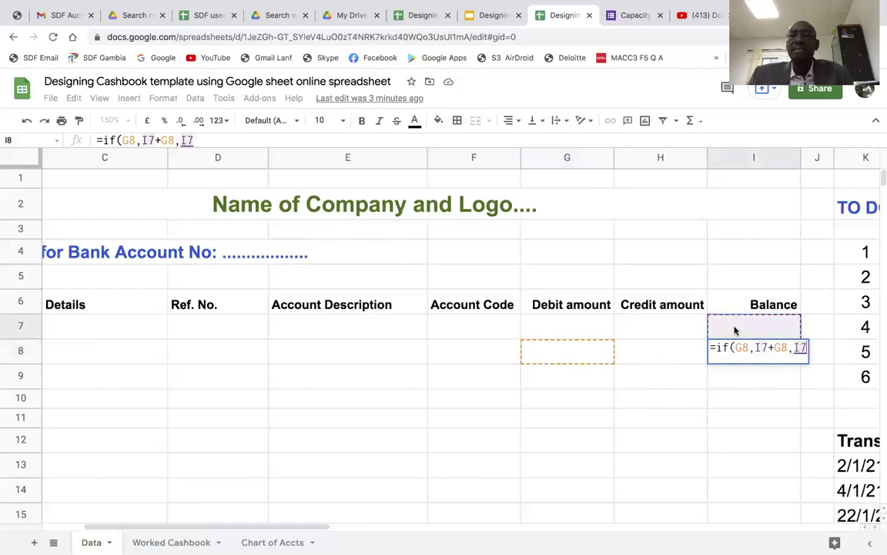
pyautogui.write('-')
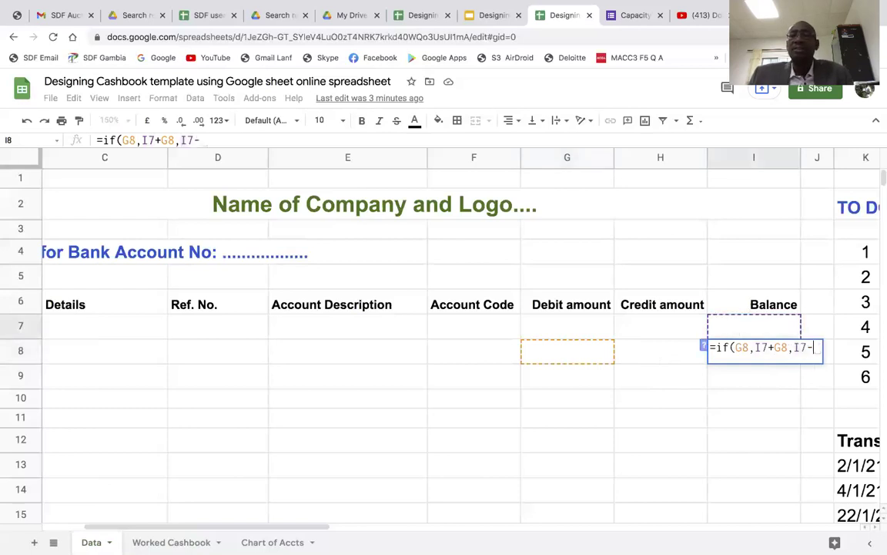
pyautogui.click(676, 354)
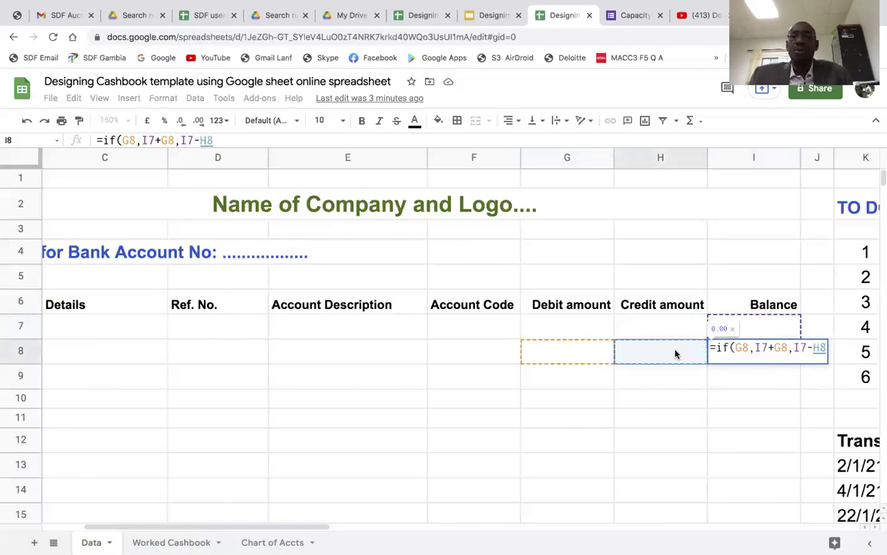
pyautogui.write(')')
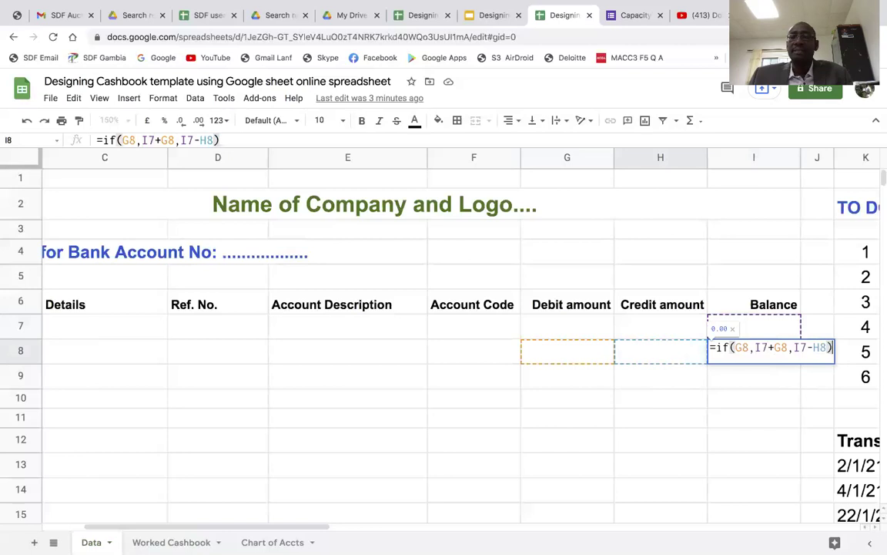
pyautogui.press('Return')
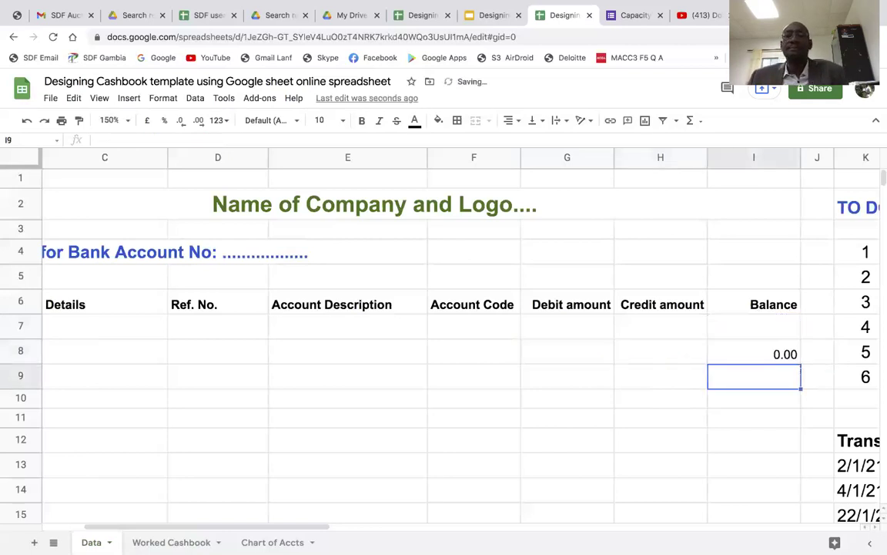
# Copy the running balance formula from I8 down the Balance column through I13.
pyautogui.click(758, 358)
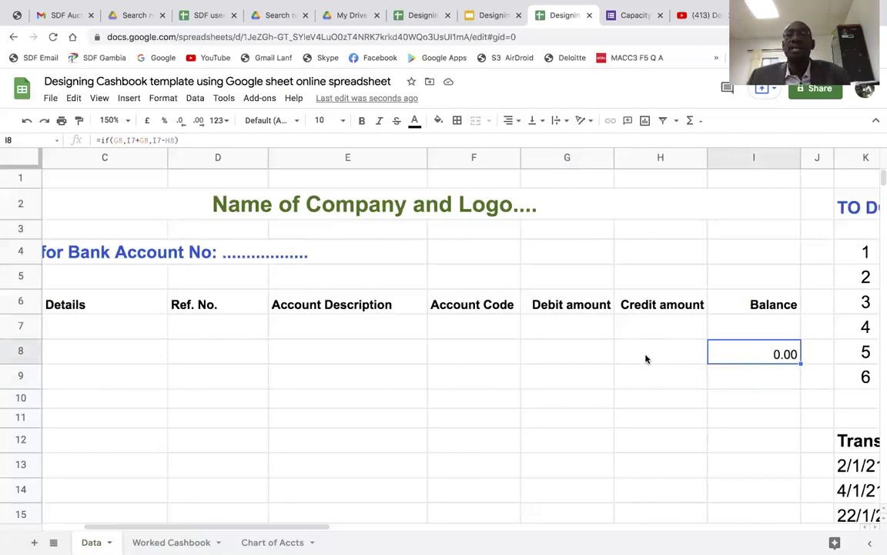
pyautogui.scroll(-2, 647, 358)
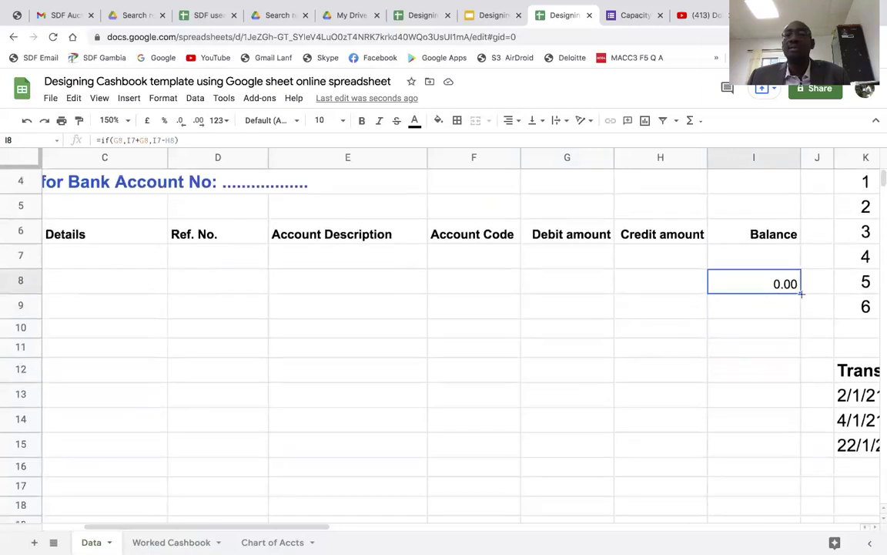
pyautogui.moveTo(800, 293); pyautogui.dragTo(786, 398)
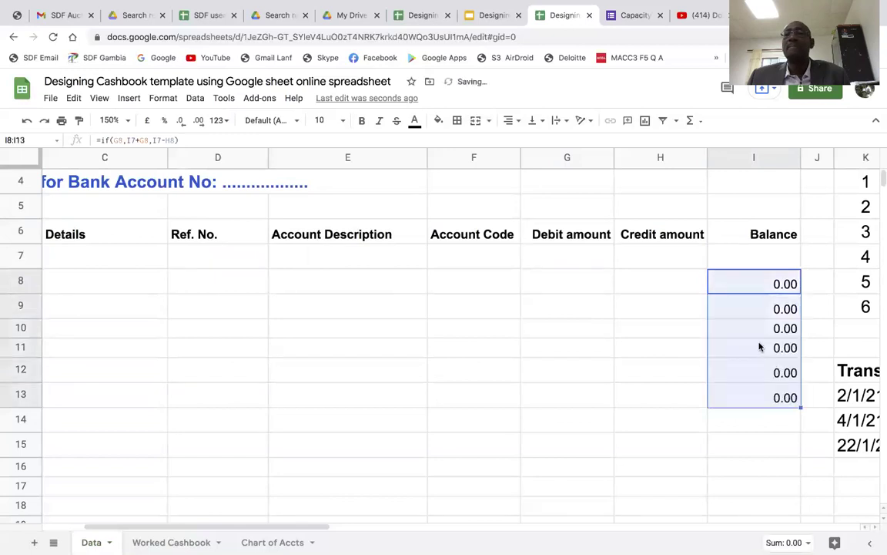
pyautogui.click(745, 288)
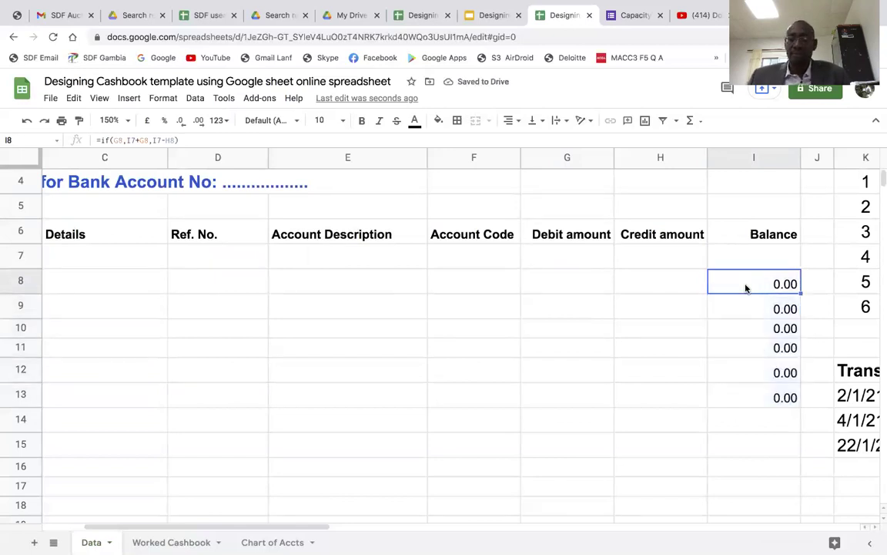
# Examine the order of the cashbook columns on the Data sheet, especially Account Description and Account Code.
pyautogui.press('Left')
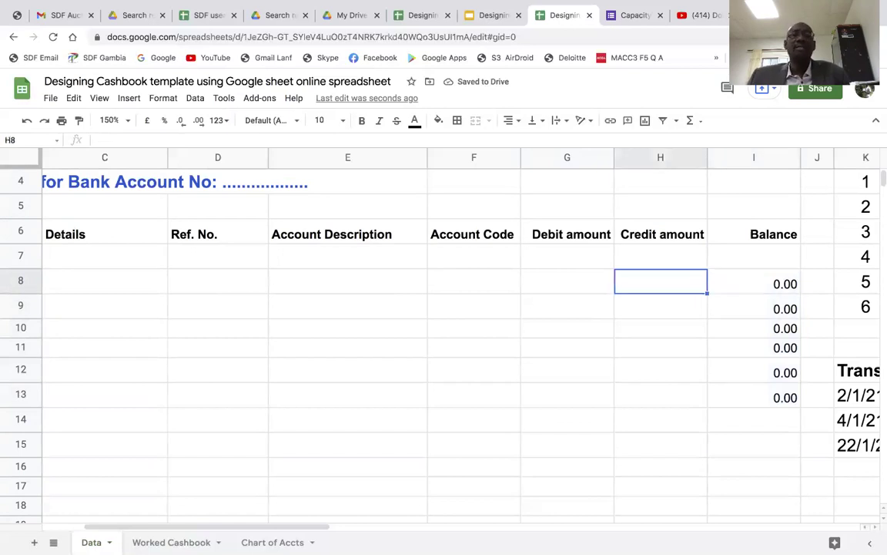
pyautogui.click(474, 281)
pyautogui.press('Left')
pyautogui.press('Left')
pyautogui.press('Left')
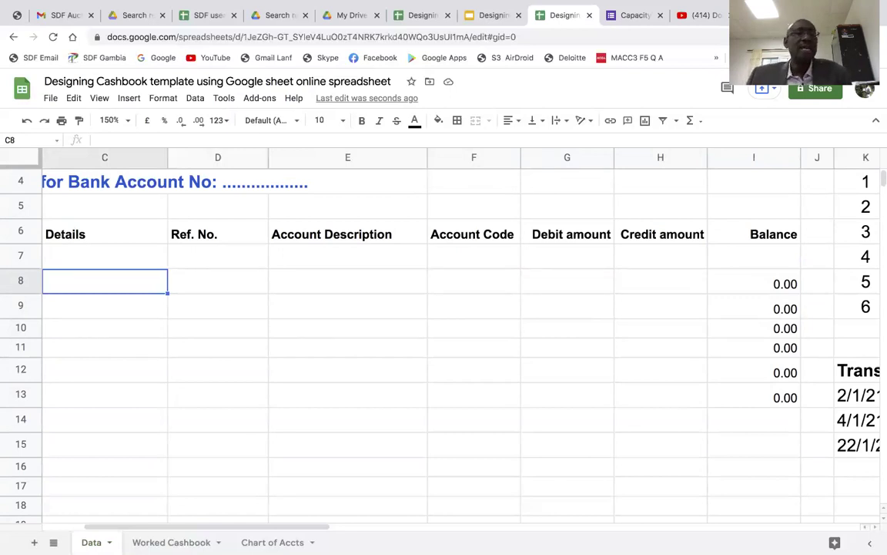
pyautogui.press('Left')
pyautogui.press('Left')
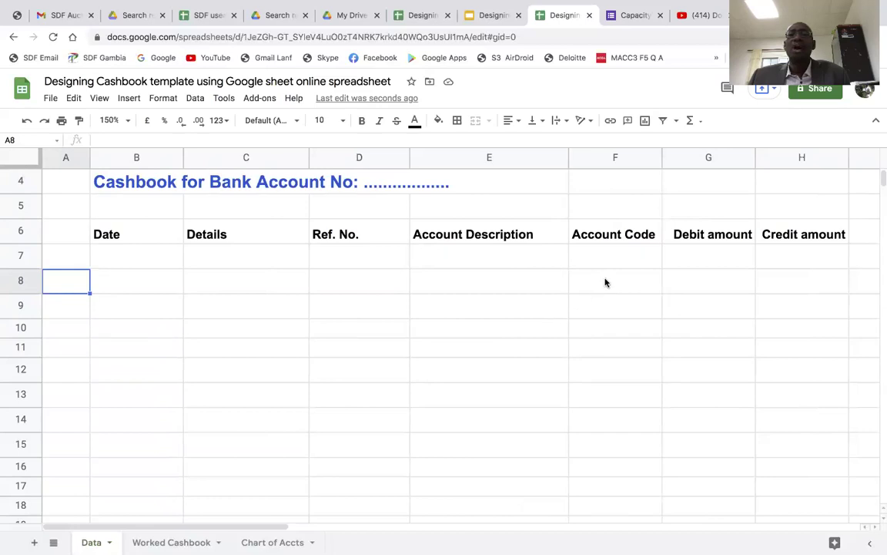
pyautogui.click(487, 284)
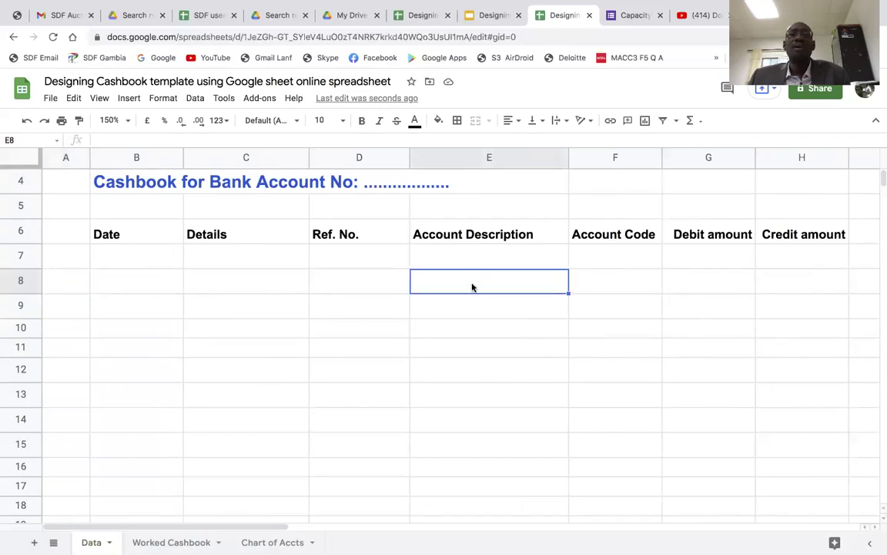
pyautogui.scroll(2, 470, 287)
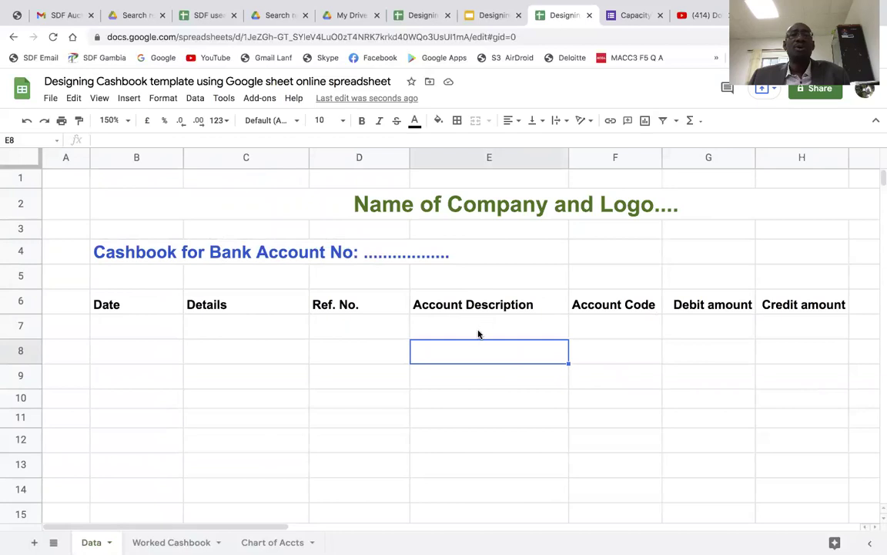
pyautogui.click(604, 351)
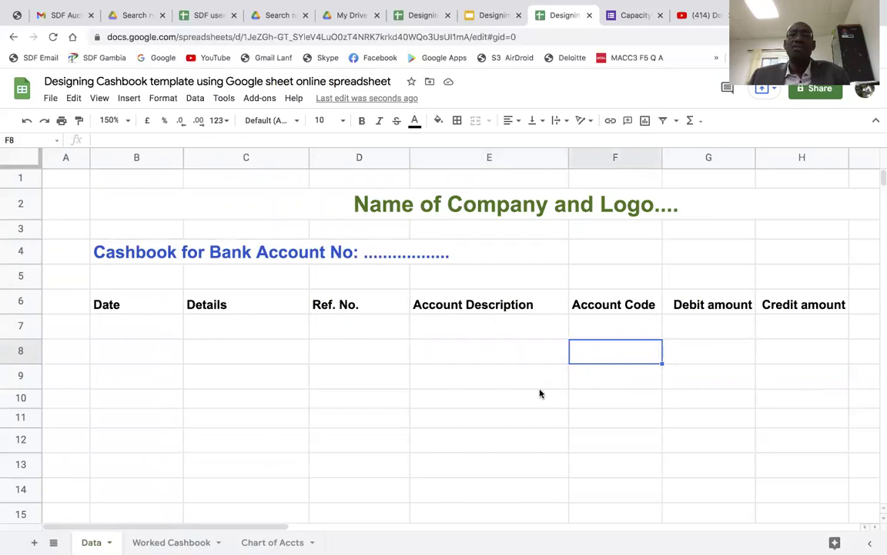
pyautogui.click(466, 350)
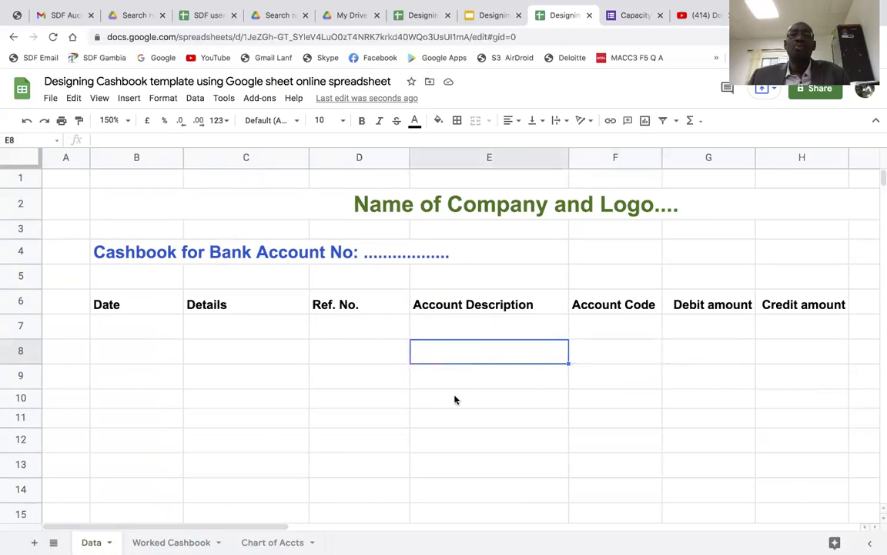
pyautogui.click(579, 303)
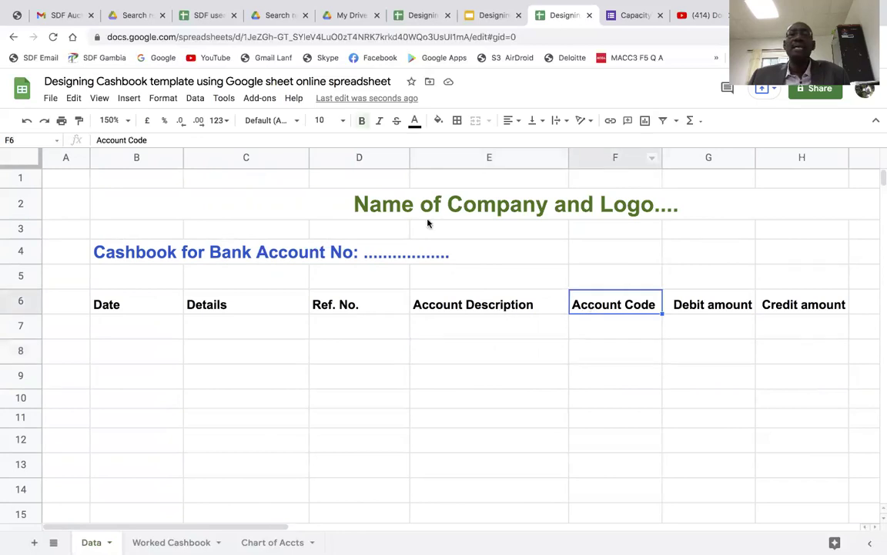
pyautogui.click(491, 310)
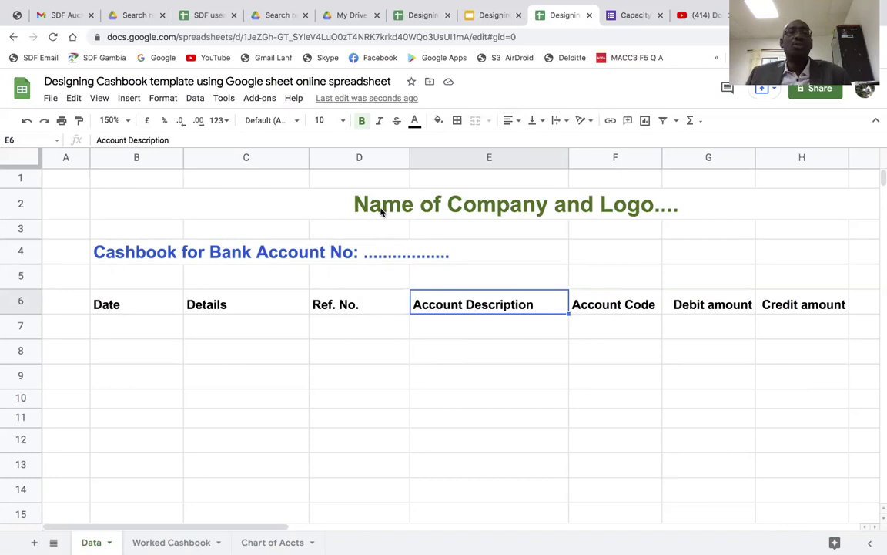
# Unmerge the company name and logo title cells B2:I2 on the Data sheet.
pyautogui.click(346, 192)
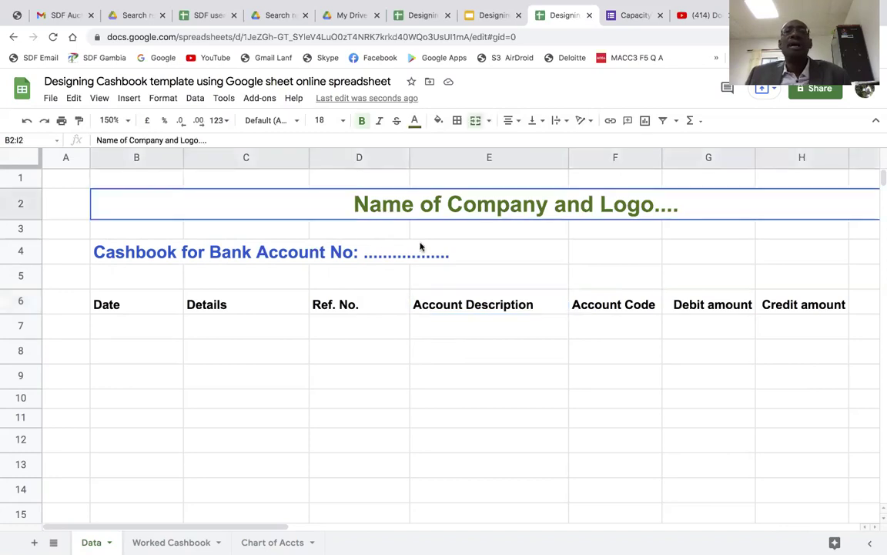
pyautogui.click(475, 122)
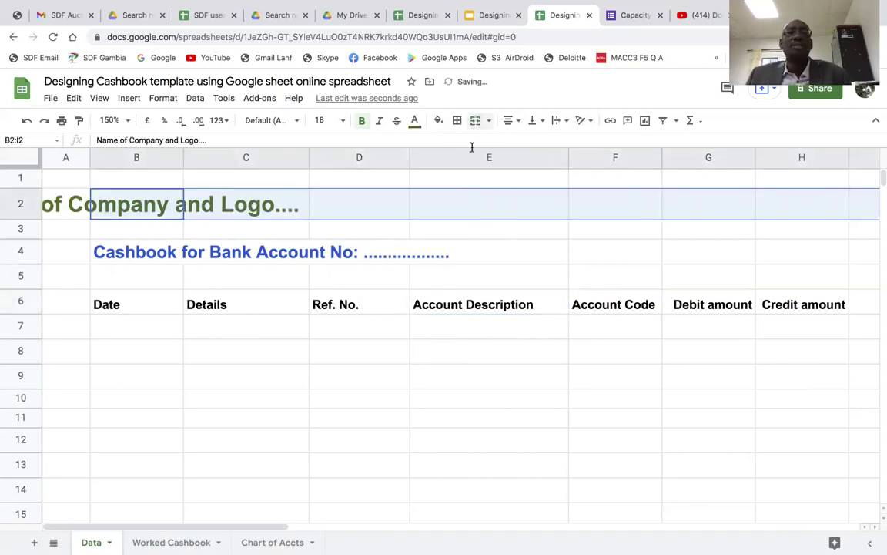
pyautogui.click(475, 382)
# Move the Account Code column F in front of the Account Description column E.
pyautogui.click(598, 307)
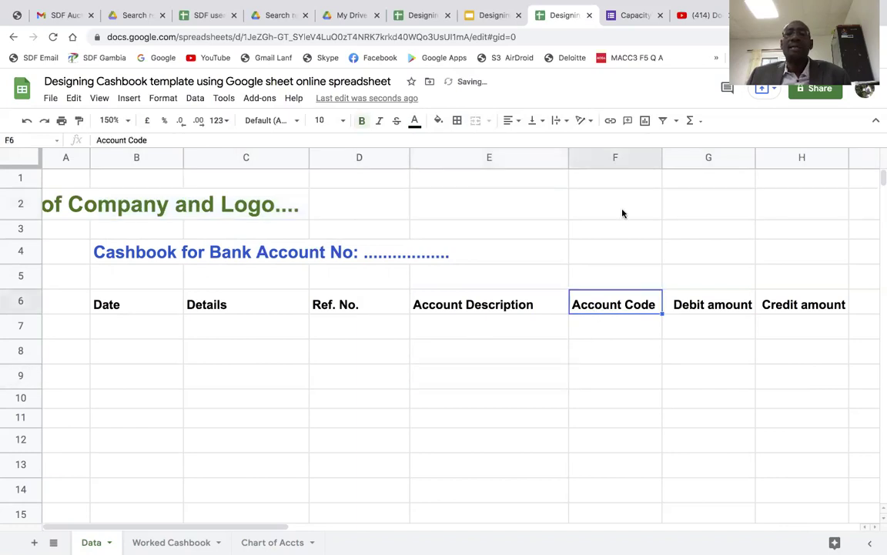
pyautogui.click(608, 159)
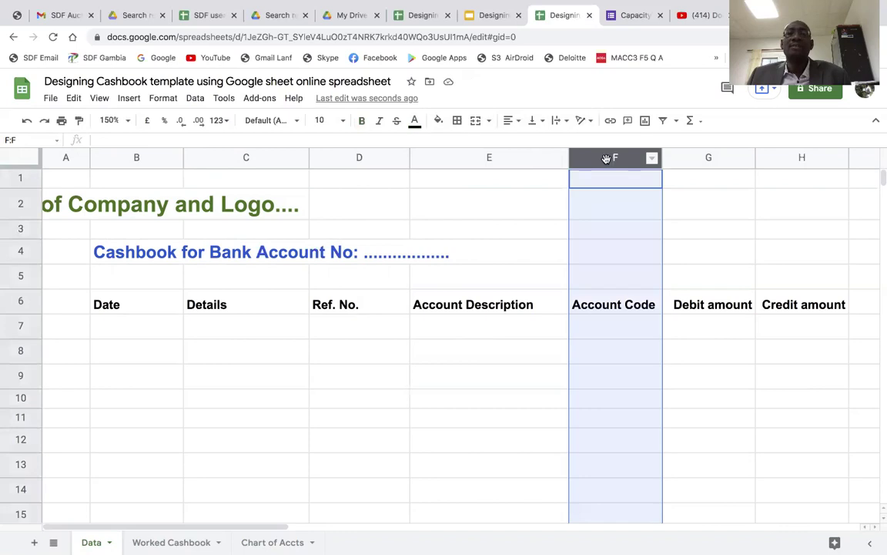
pyautogui.moveTo(606, 159); pyautogui.dragTo(469, 164)
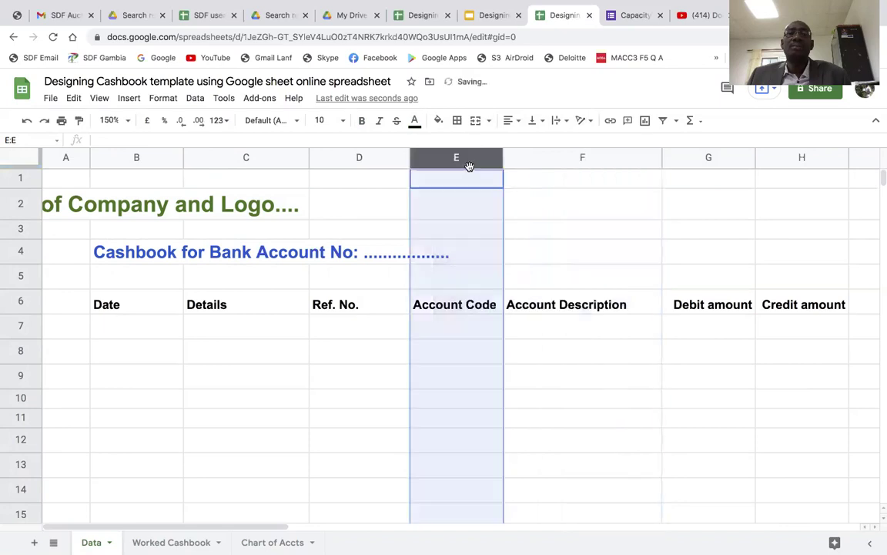
# Merge the company name and logo title across cells B2:H2 on the Data sheet.
pyautogui.click(445, 305)
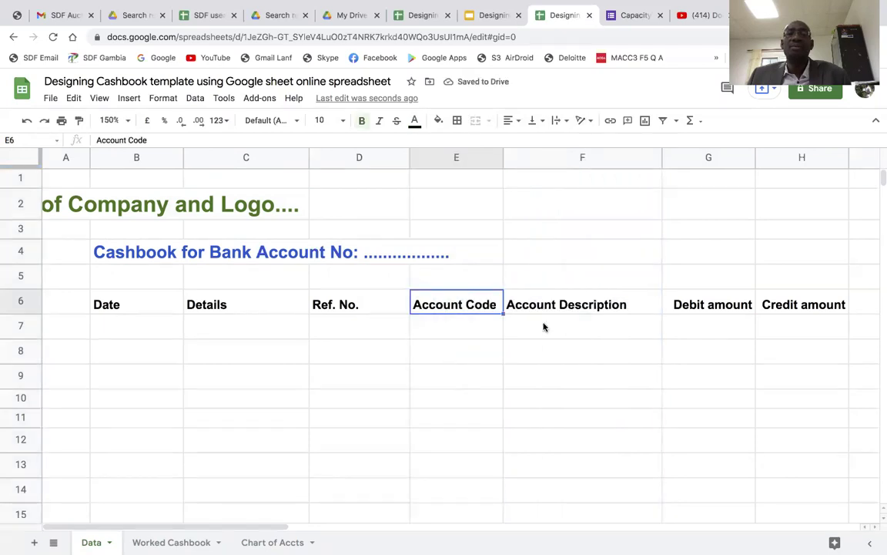
pyautogui.click(564, 308)
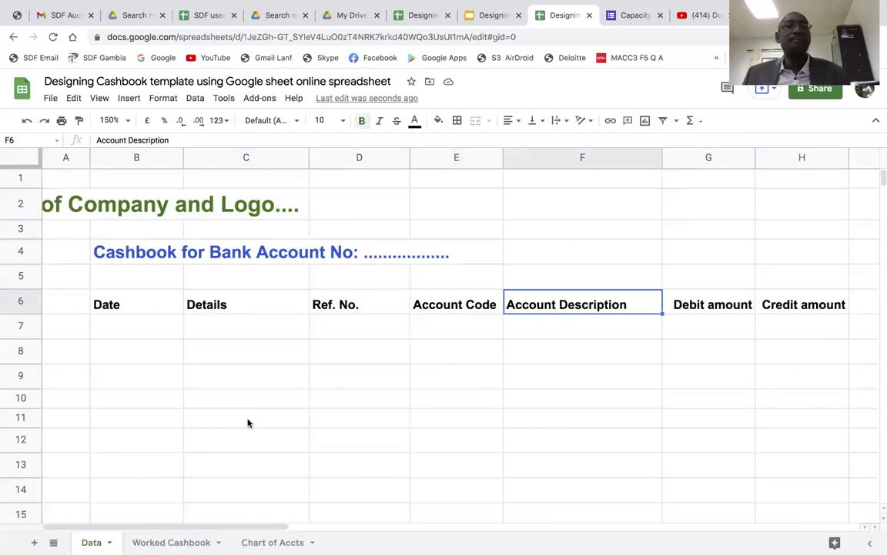
pyautogui.click(146, 203)
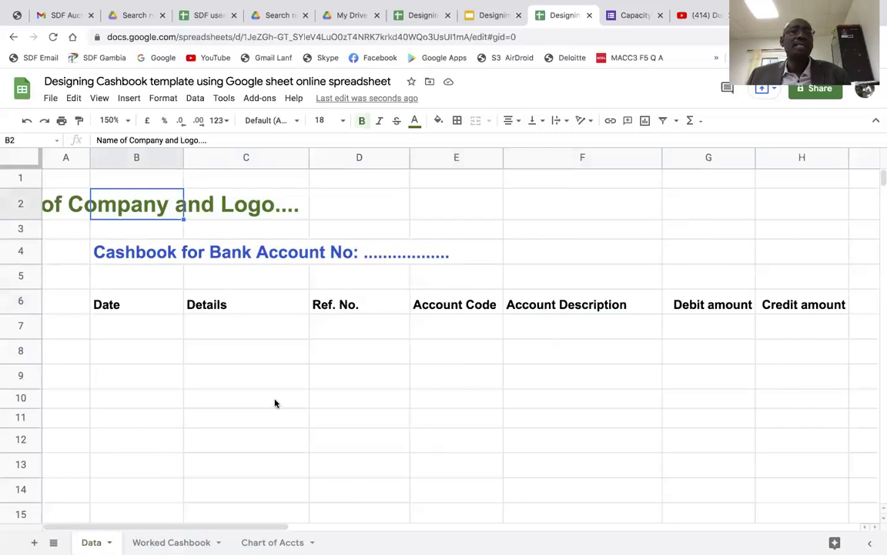
pyautogui.click(275, 403)
pyautogui.click(152, 207)
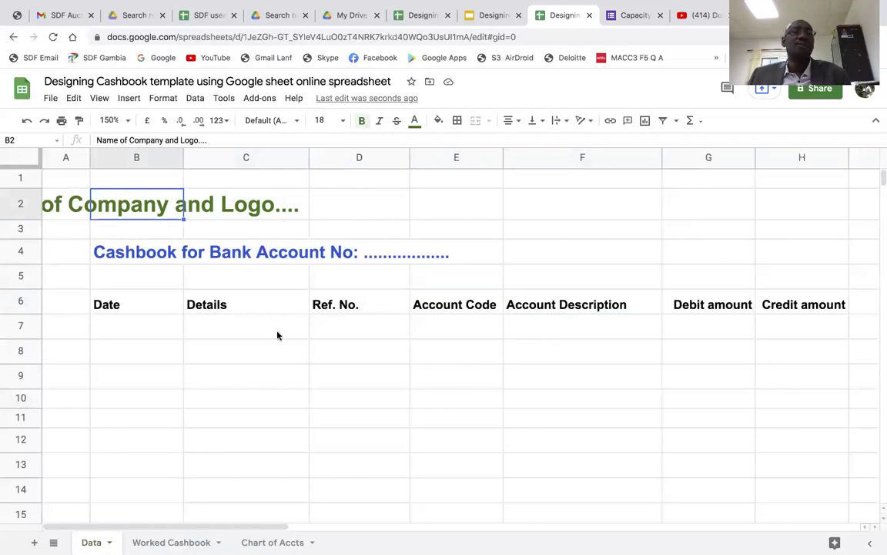
pyautogui.click(231, 208)
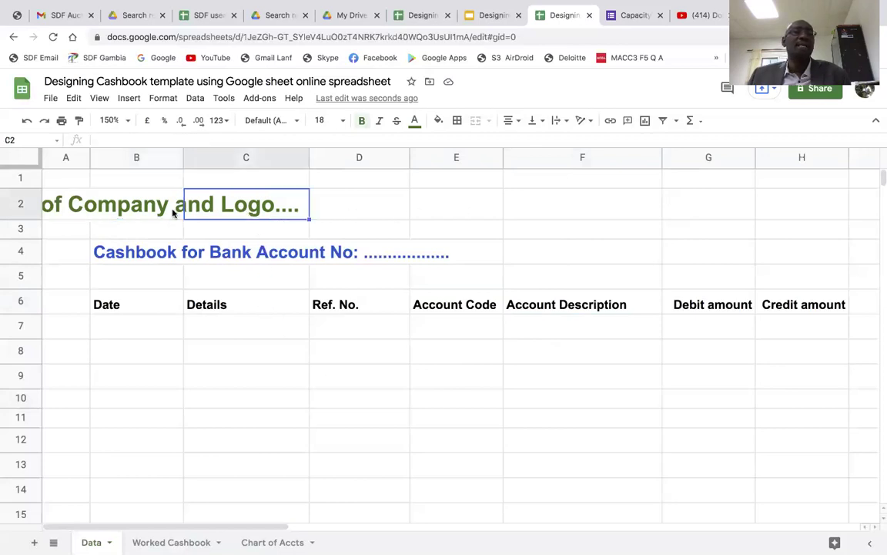
pyautogui.moveTo(154, 206); pyautogui.dragTo(790, 210)
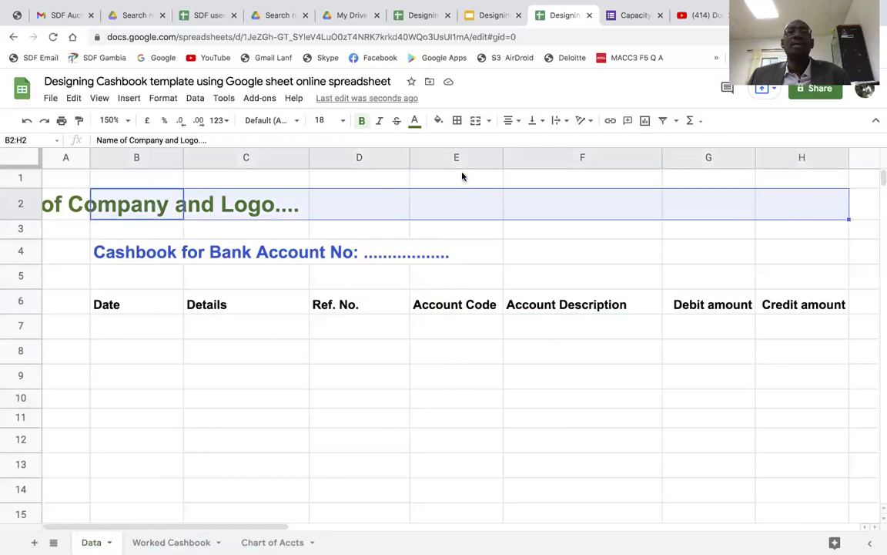
pyautogui.click(476, 121)
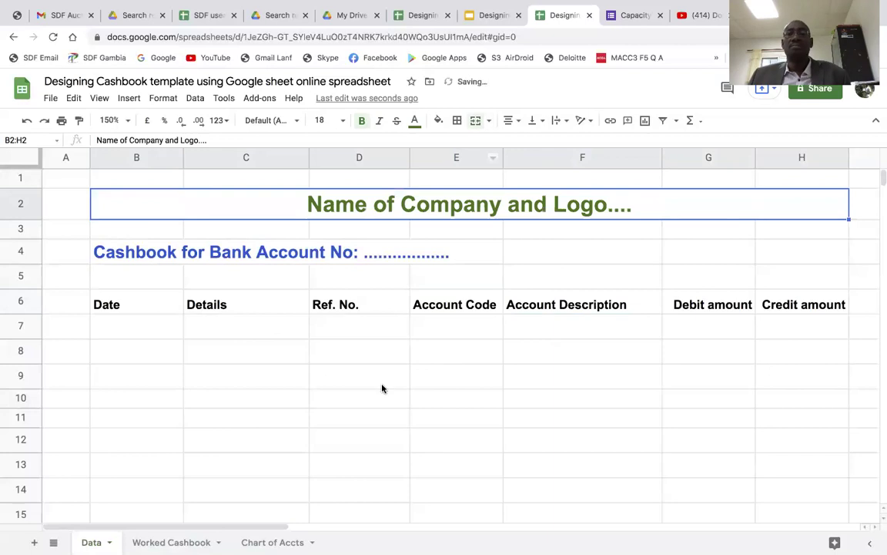
pyautogui.click(541, 404)
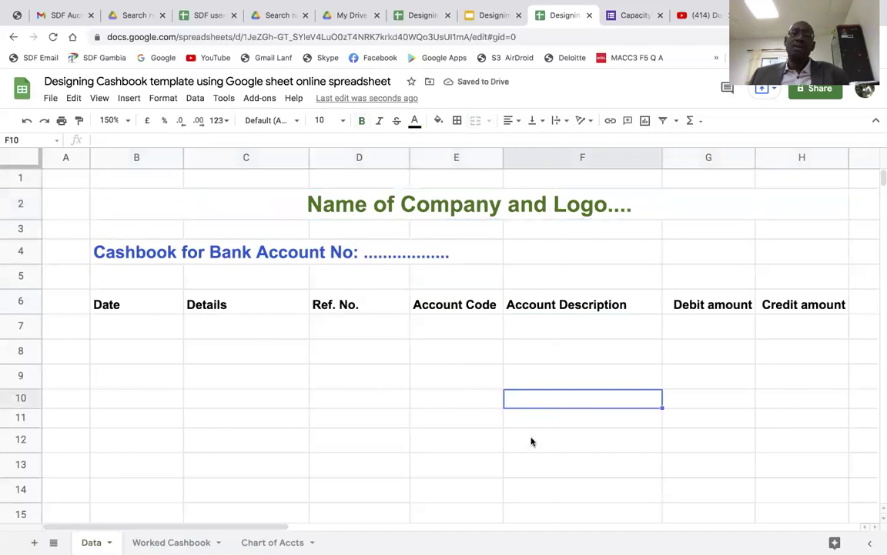
# Examine how the Account Code and Account Description cells from row 8 down relate to each other.
pyautogui.click(444, 351)
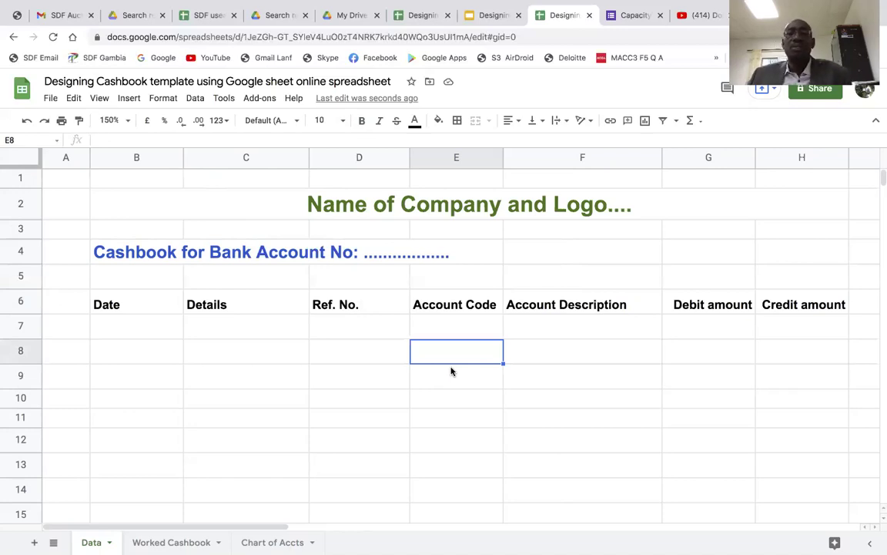
pyautogui.click(552, 354)
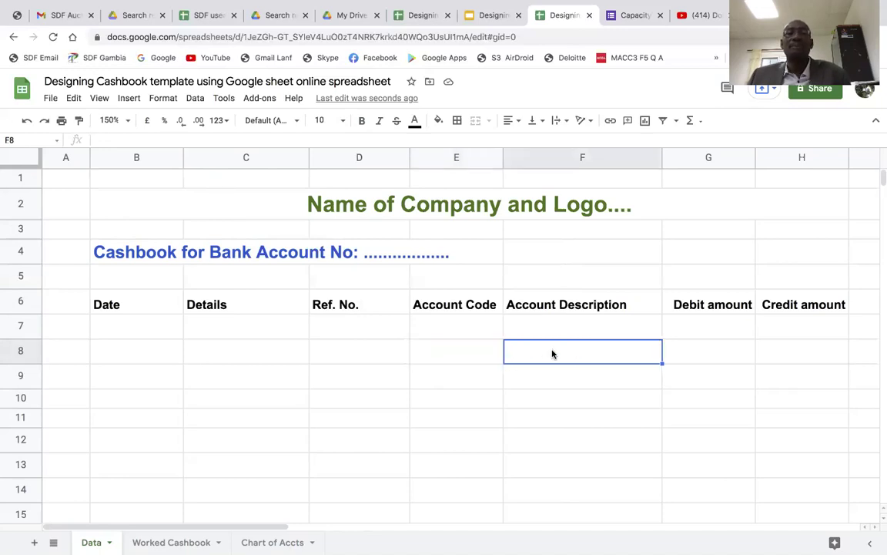
pyautogui.click(467, 350)
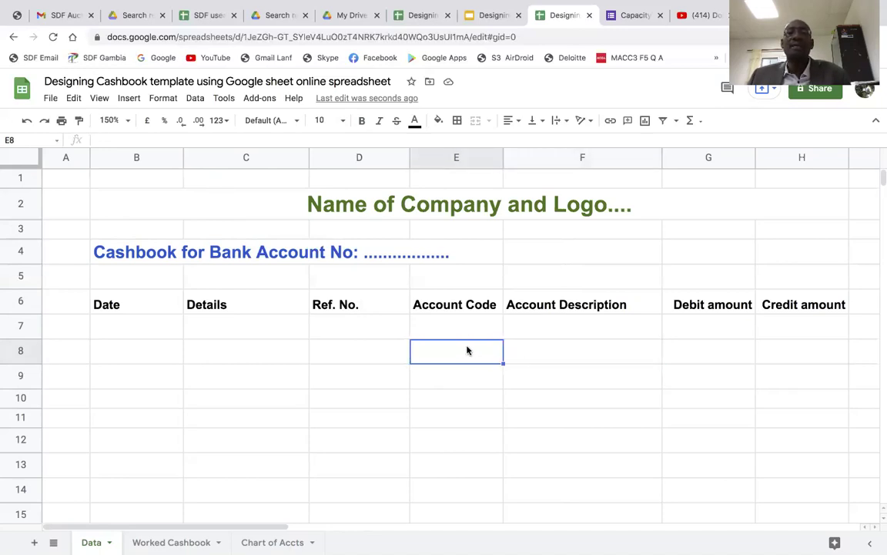
pyautogui.click(555, 353)
pyautogui.click(569, 381)
pyautogui.click(566, 439)
pyautogui.click(564, 355)
pyautogui.click(560, 422)
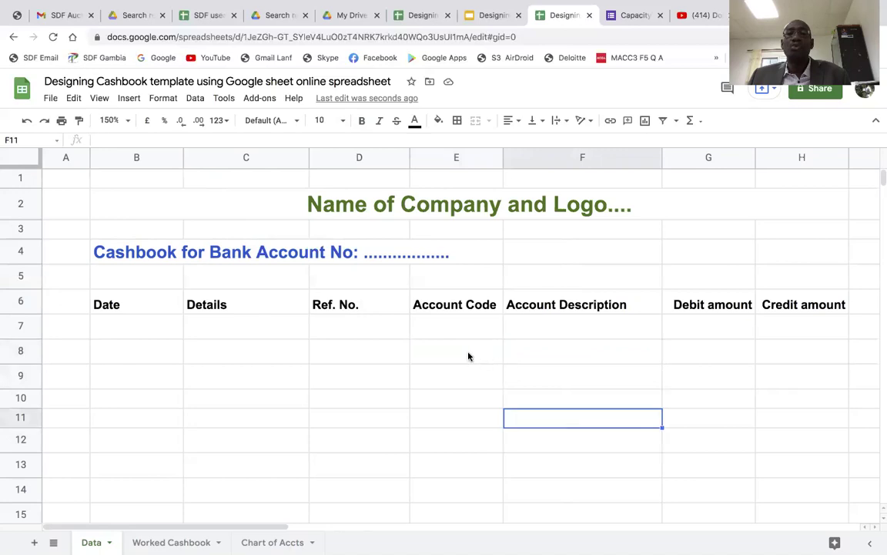
pyautogui.click(473, 357)
# Begin an IFERROR formula in F8 with a nested VLOOKUP that uses Account Code cell E8 as its search key.
pyautogui.click(551, 357)
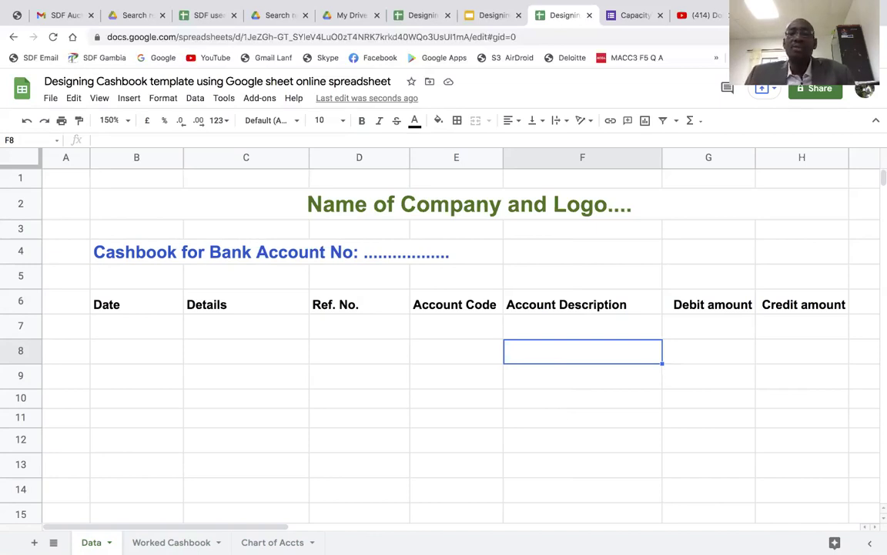
pyautogui.write('=')
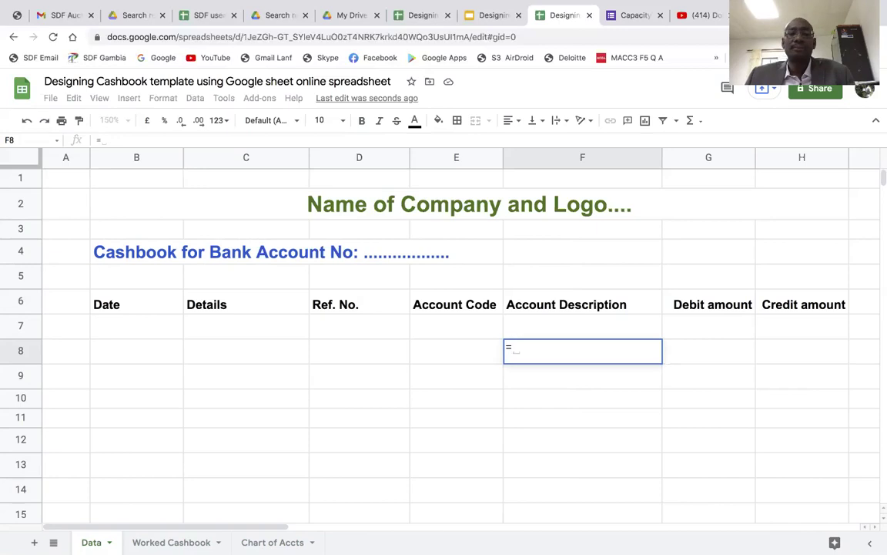
pyautogui.write('i')
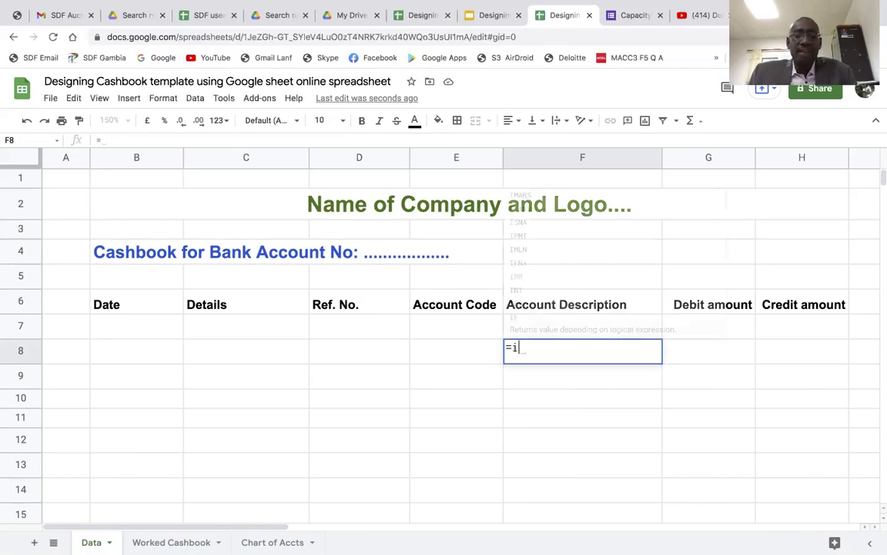
pyautogui.write('f')
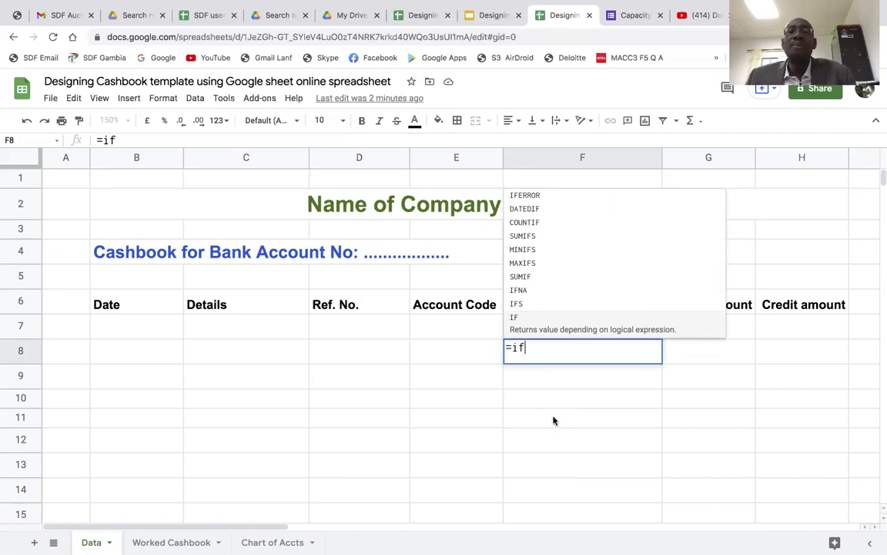
pyautogui.click(531, 194)
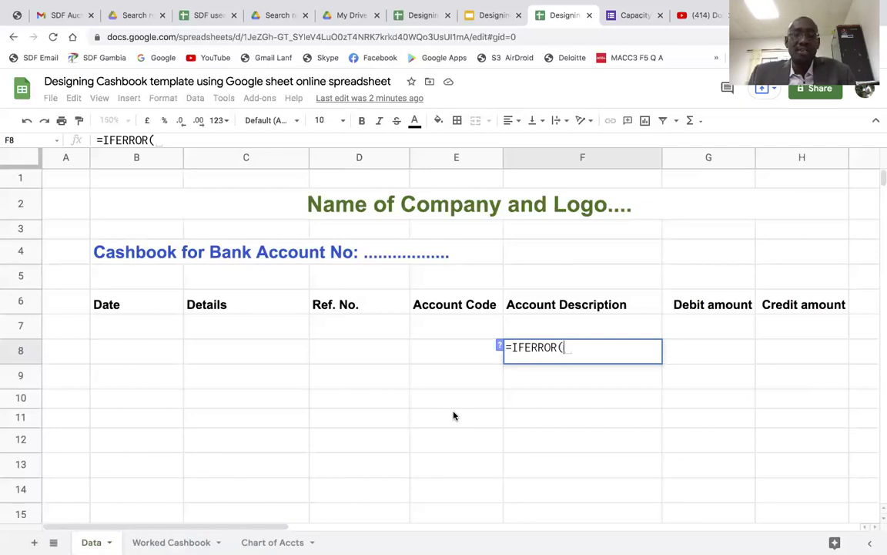
pyautogui.write('v')
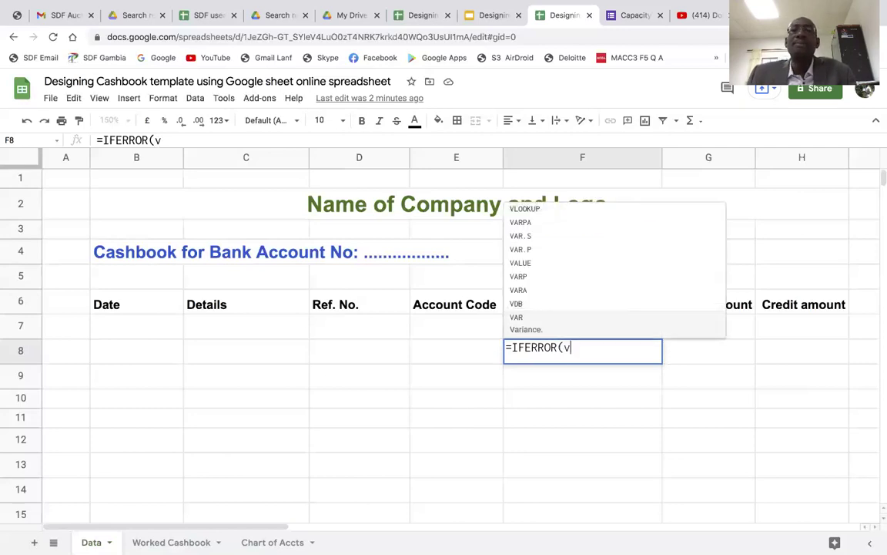
pyautogui.click(528, 212)
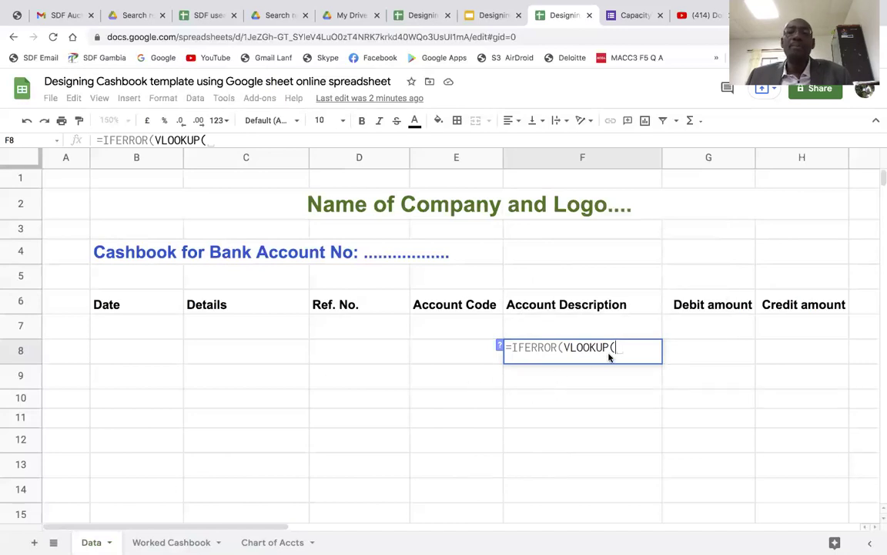
pyautogui.click(451, 358)
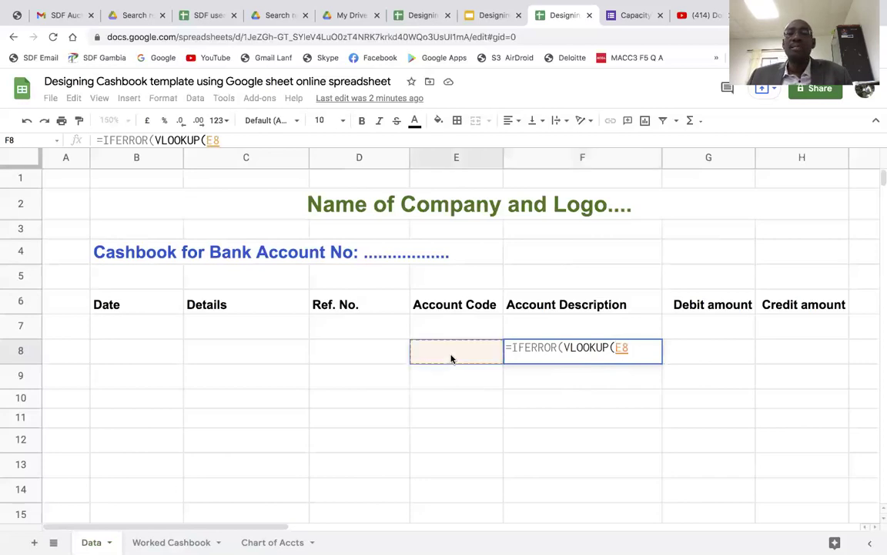
pyautogui.write(',')
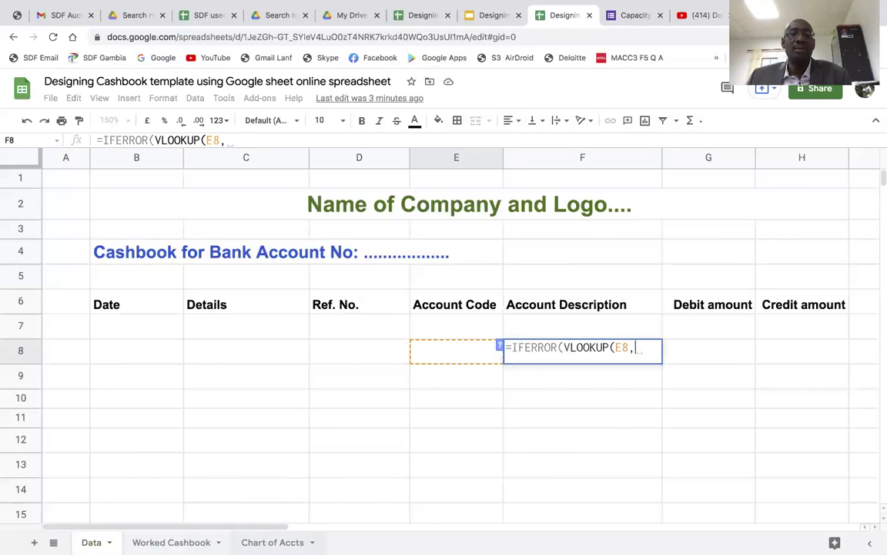
# Add the Chart of Accts range B4:E38 as the VLOOKUP table, locked as absolute reference $B$4:$E$38.
pyautogui.click(272, 542)
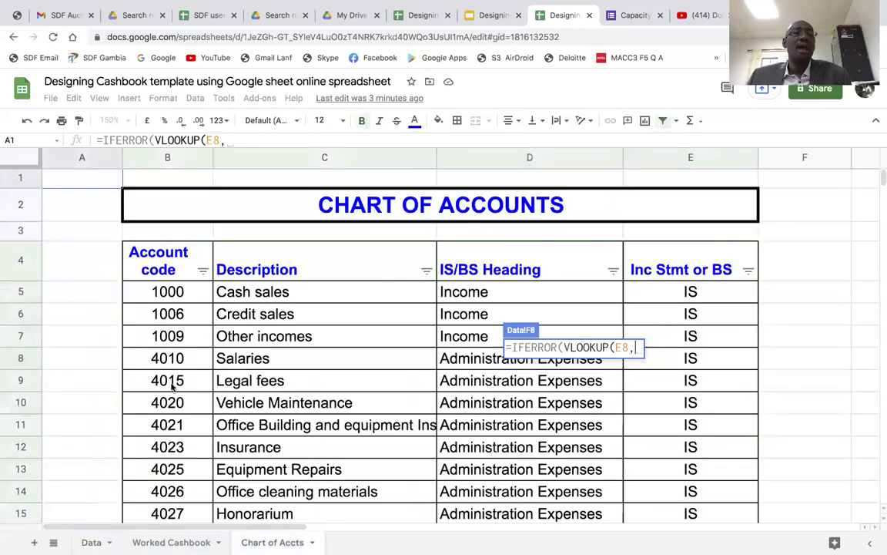
pyautogui.click(166, 258)
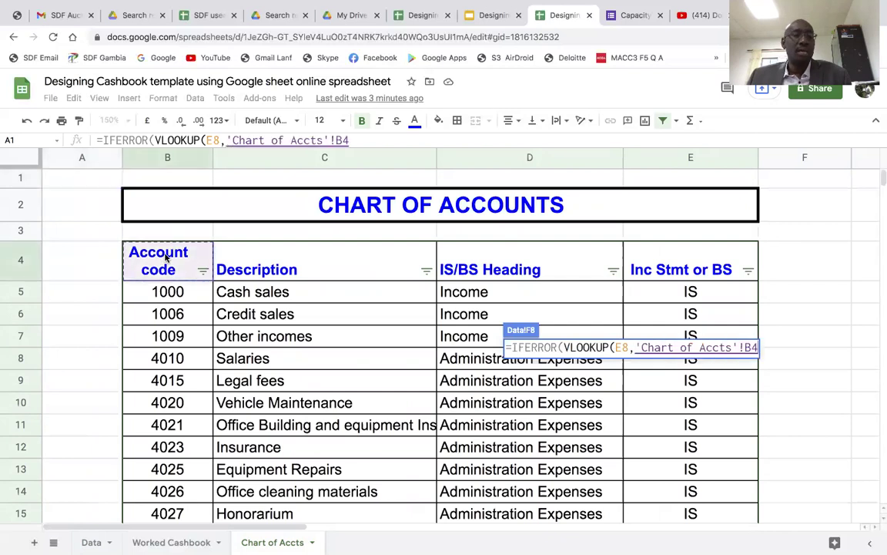
pyautogui.moveTo(165, 257); pyautogui.dragTo(683, 385)
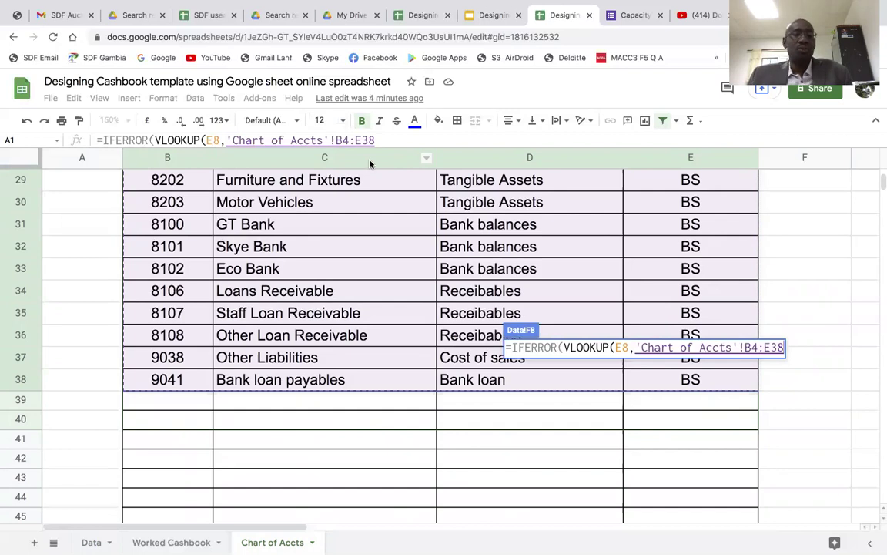
pyautogui.press('F4')
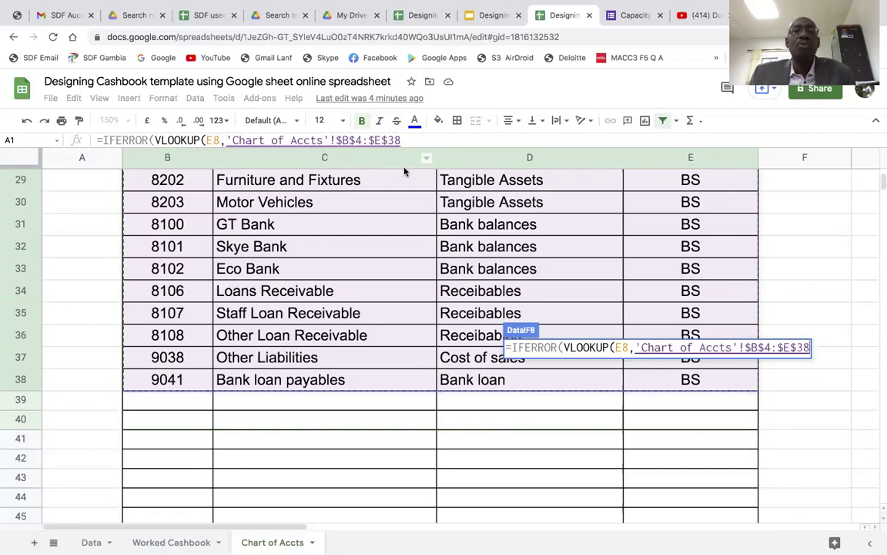
pyautogui.write(',')
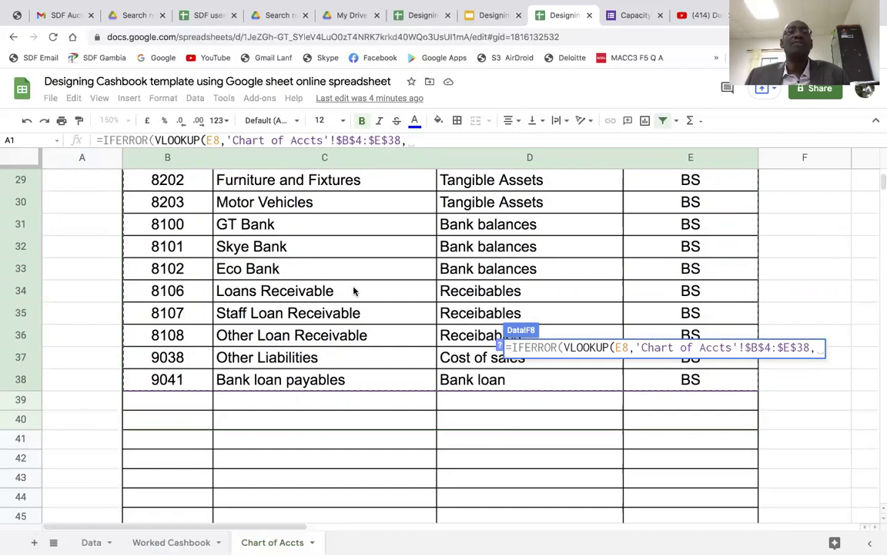
# Set the VLOOKUP column index to 2 for Description and the match type to FALSE, closing the VLOOKUP parenthesis.
pyautogui.scroll(10, 353, 290)
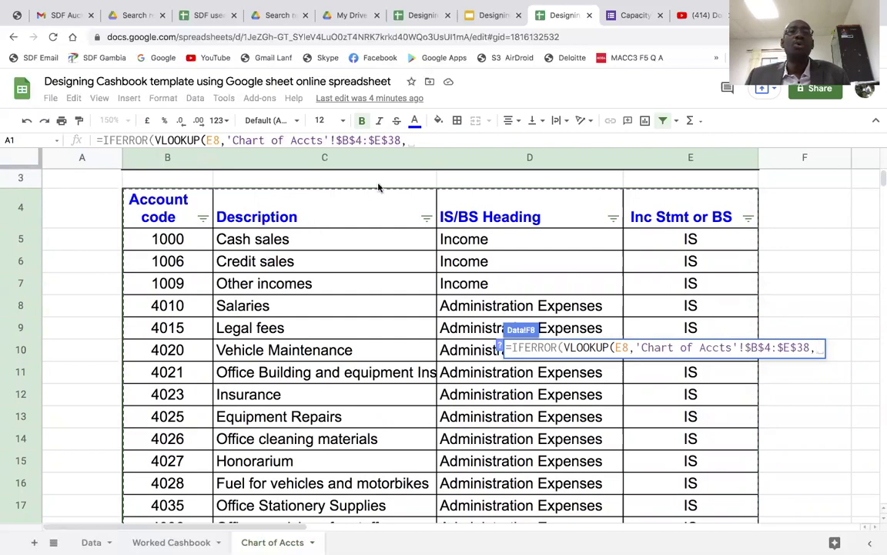
pyautogui.write('2')
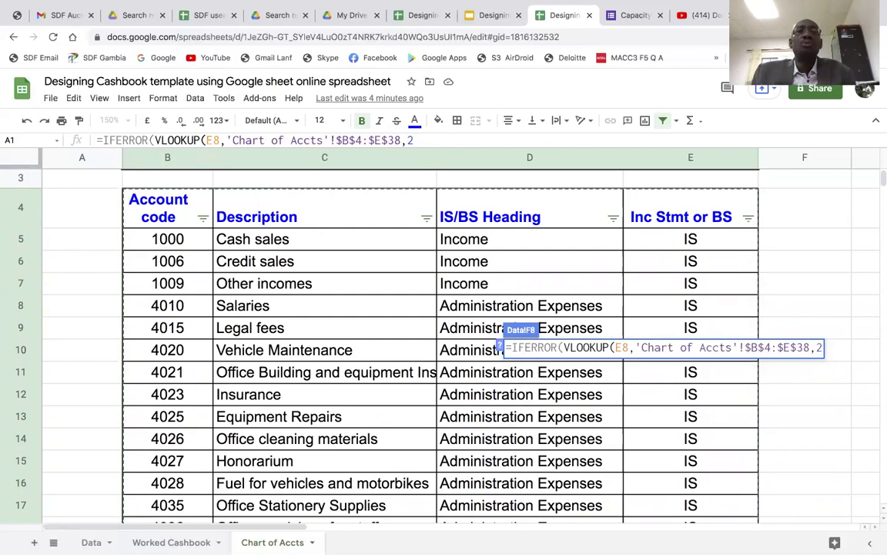
pyautogui.write(',')
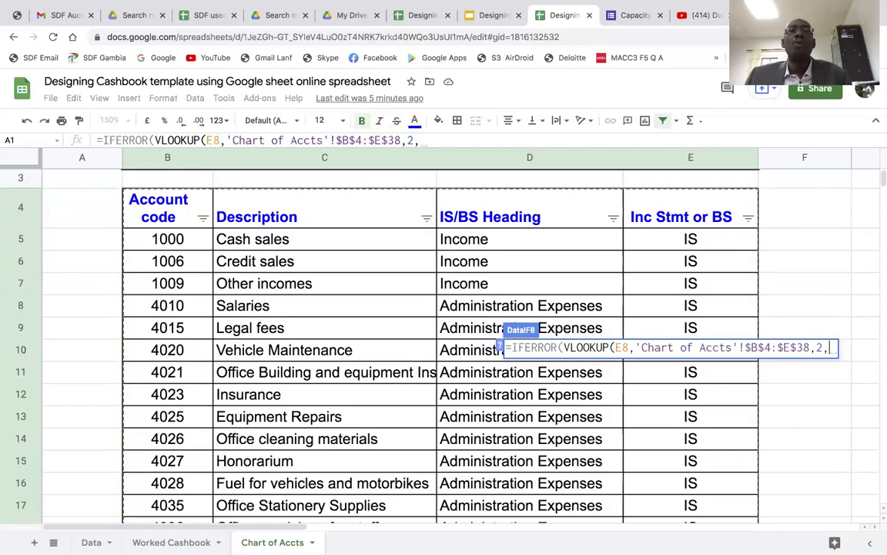
pyautogui.click(419, 141)
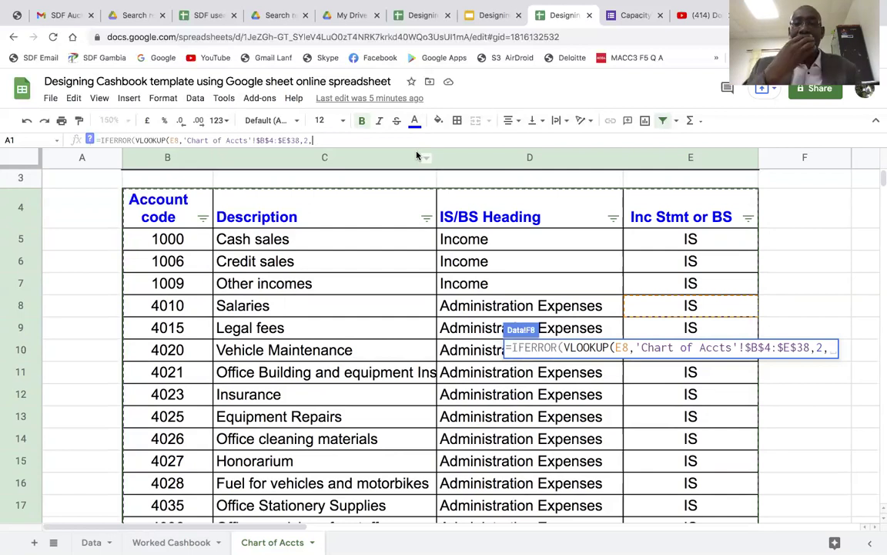
pyautogui.write('f')
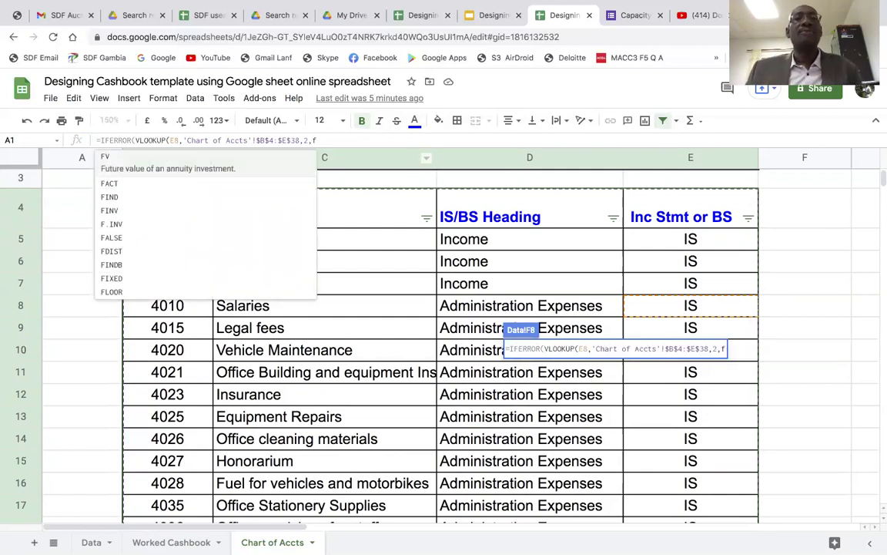
pyautogui.write('al')
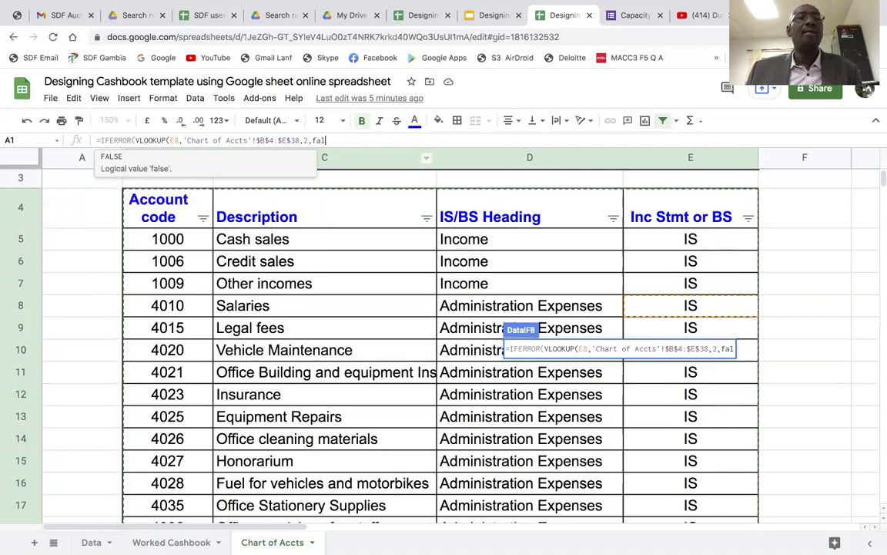
pyautogui.click(135, 158)
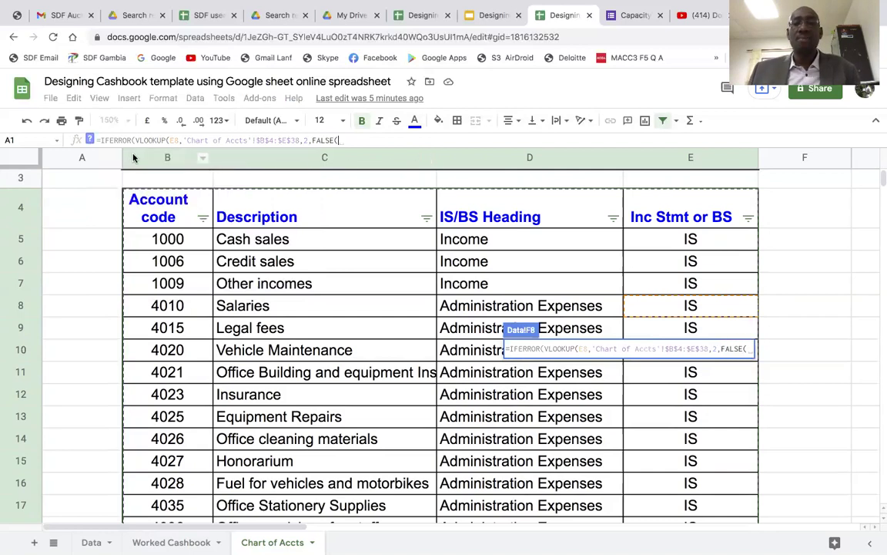
pyautogui.press('BackSpace')
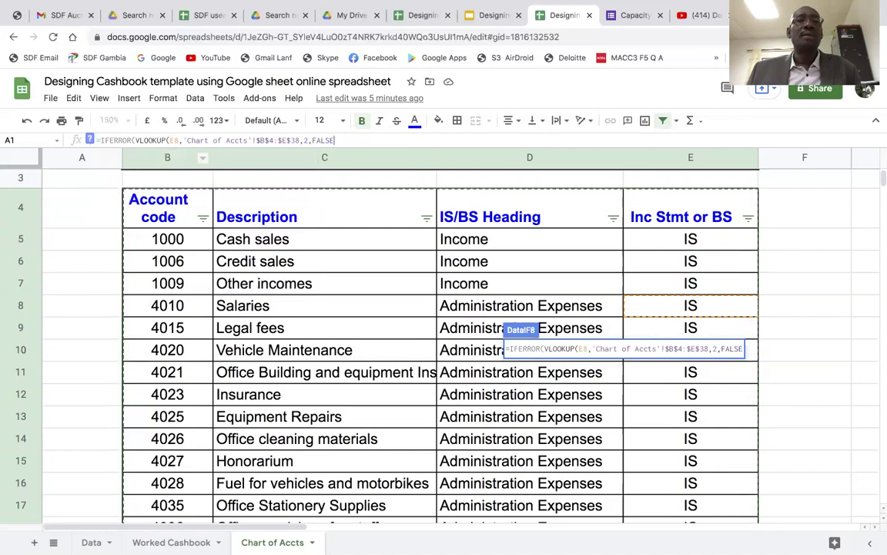
pyautogui.write(')')
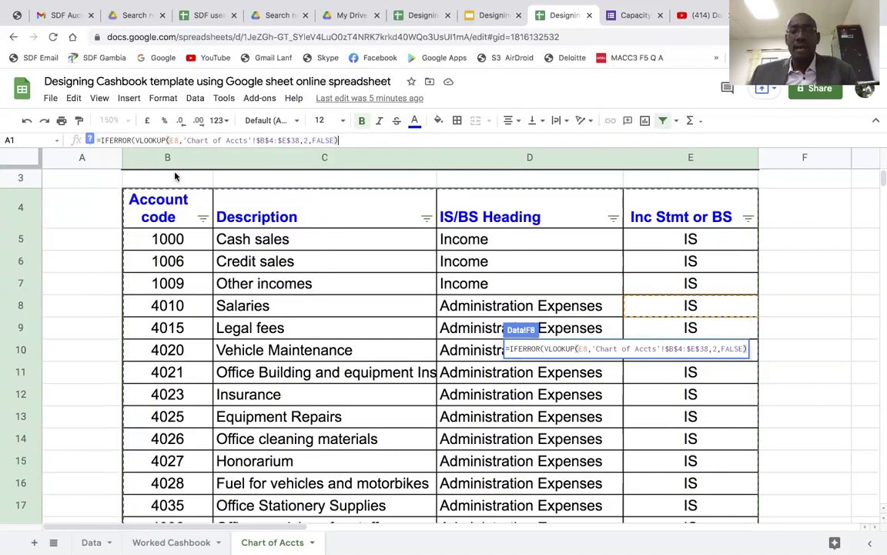
# Finish the F8 formula with a quoted single space " " as the IFERROR fallback, close the parenthesis and enter it.
pyautogui.write(',')
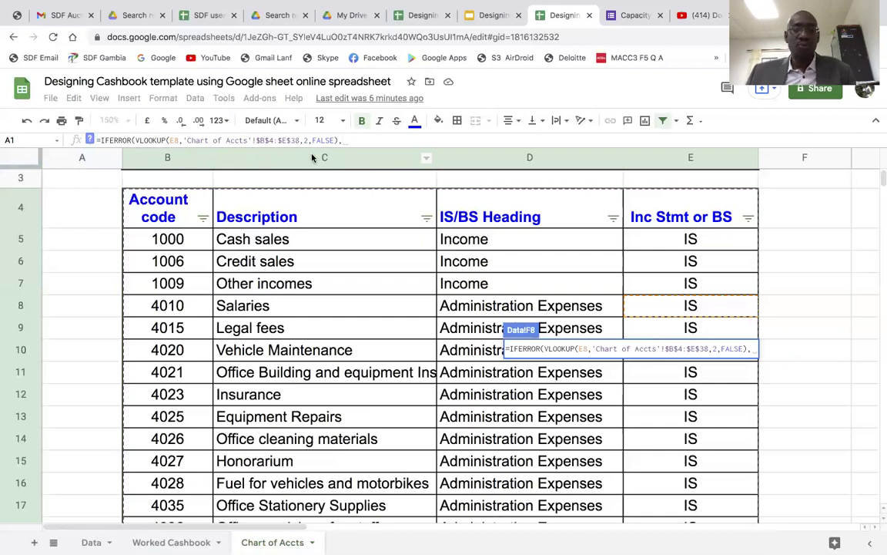
pyautogui.write('"')
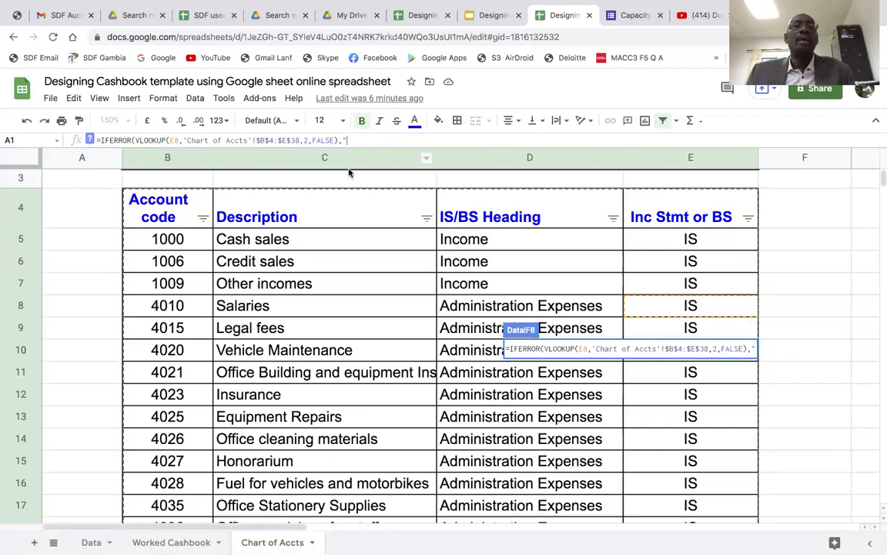
pyautogui.write('"')
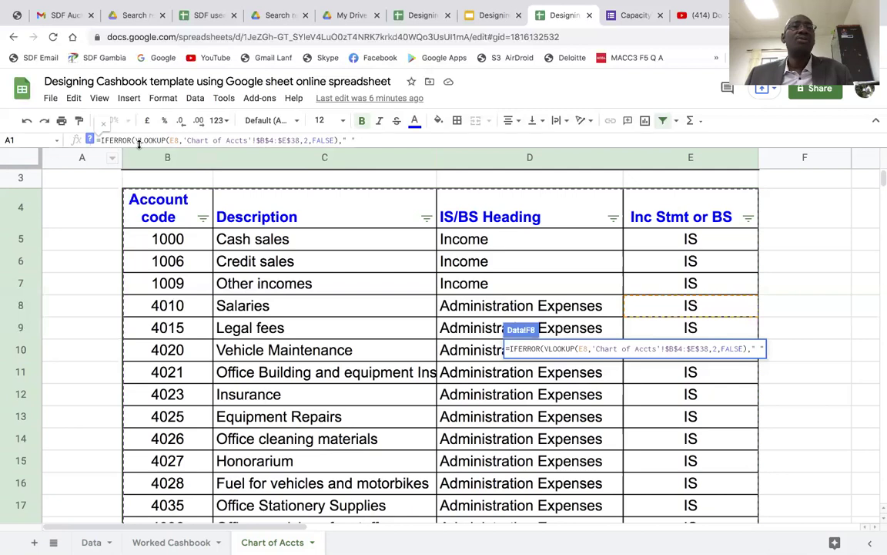
pyautogui.click(348, 147)
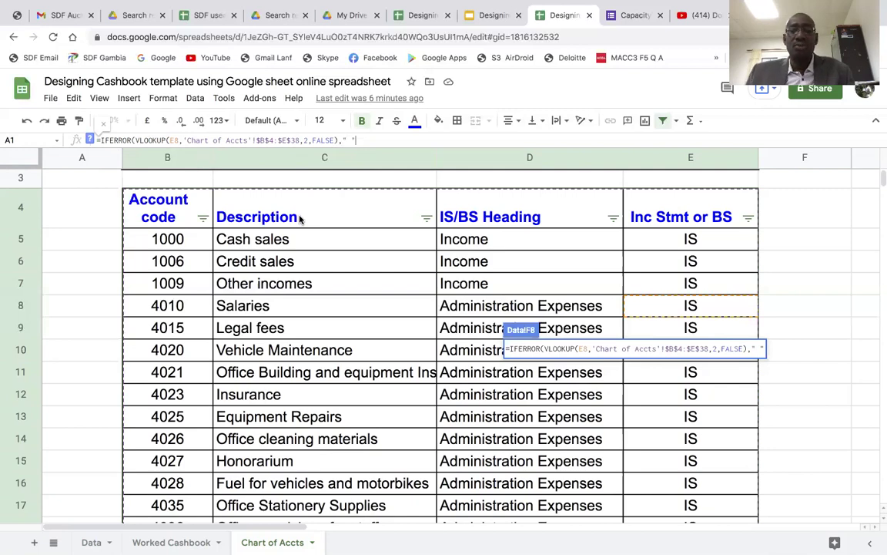
pyautogui.write(')')
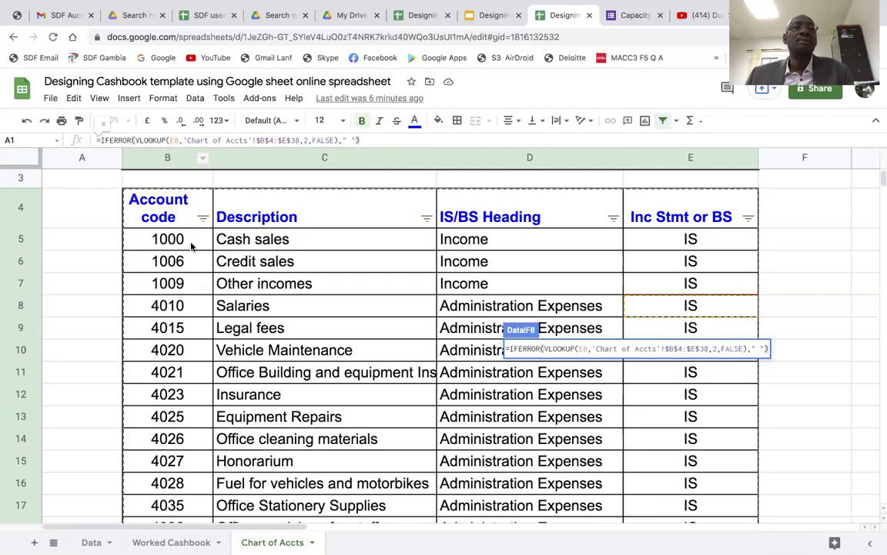
pyautogui.press('Return')
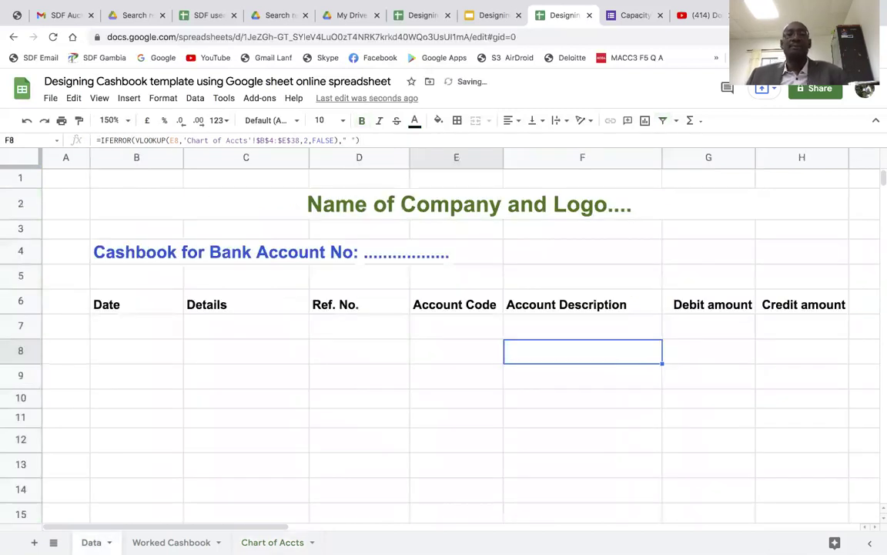
# Copy the F8 lookup formula down the Account Description column through F15.
pyautogui.click(462, 353)
pyautogui.click(563, 359)
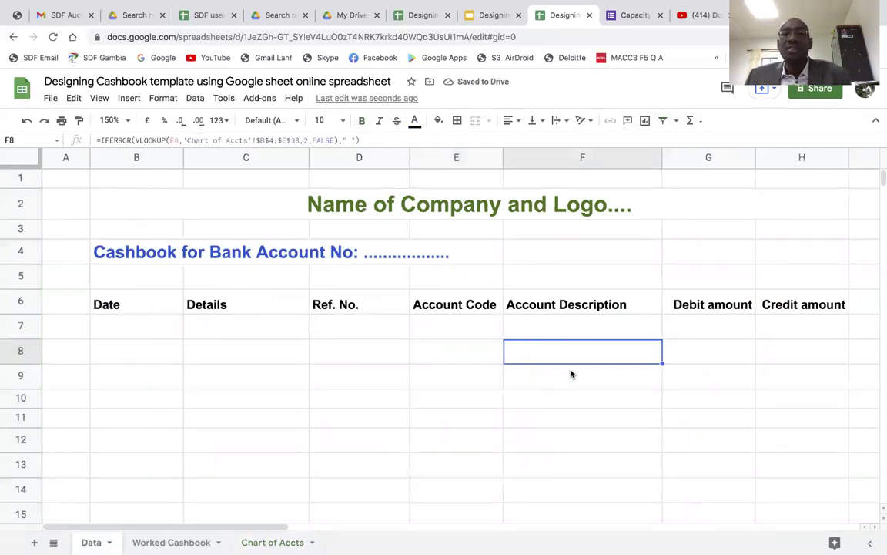
pyautogui.click(463, 353)
pyautogui.click(531, 351)
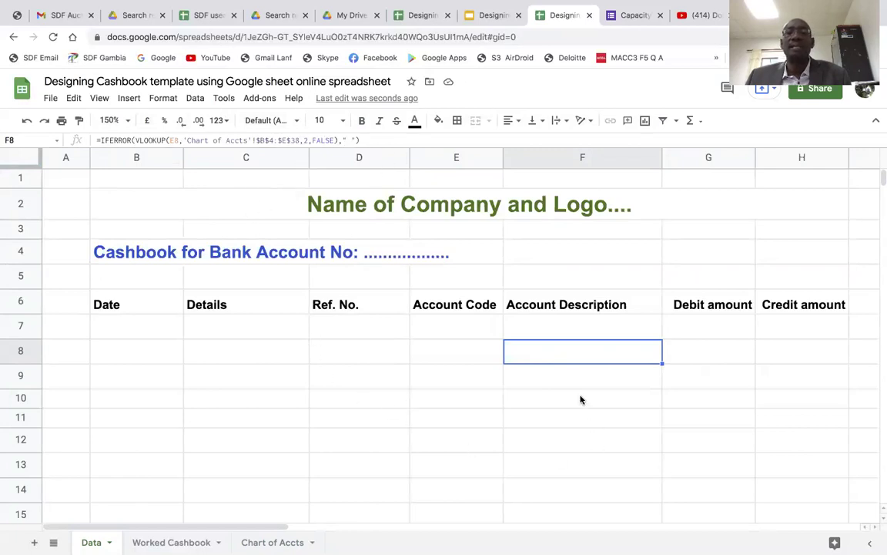
pyautogui.click(646, 376)
pyautogui.click(632, 357)
pyautogui.moveTo(663, 363); pyautogui.dragTo(630, 475)
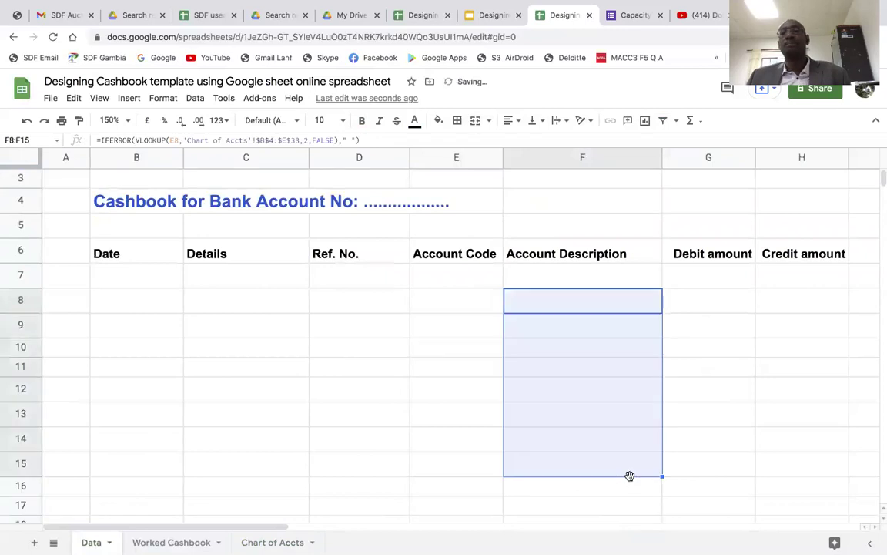
# Examine the Balance formula in I8 and the debit, credit and previous balance cells it draws on.
pyautogui.click(712, 297)
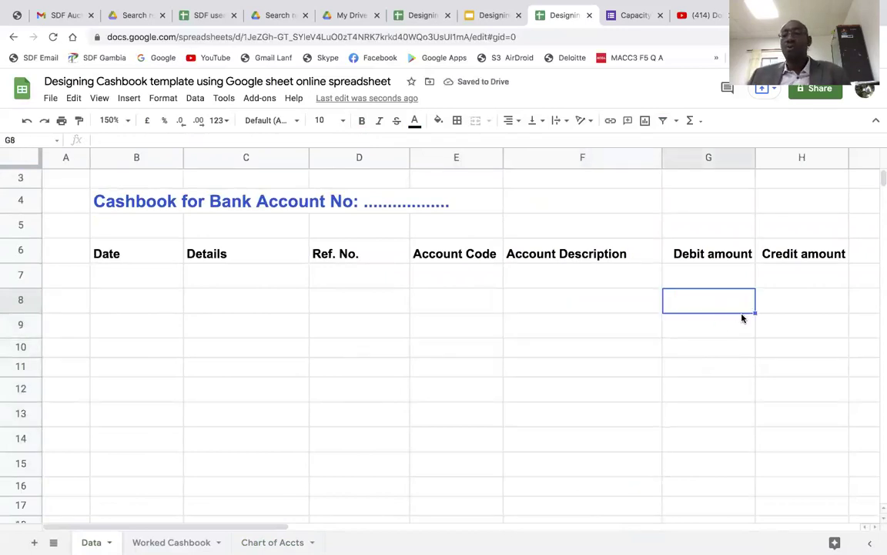
pyautogui.press('Right')
pyautogui.press('Right')
pyautogui.press('Right')
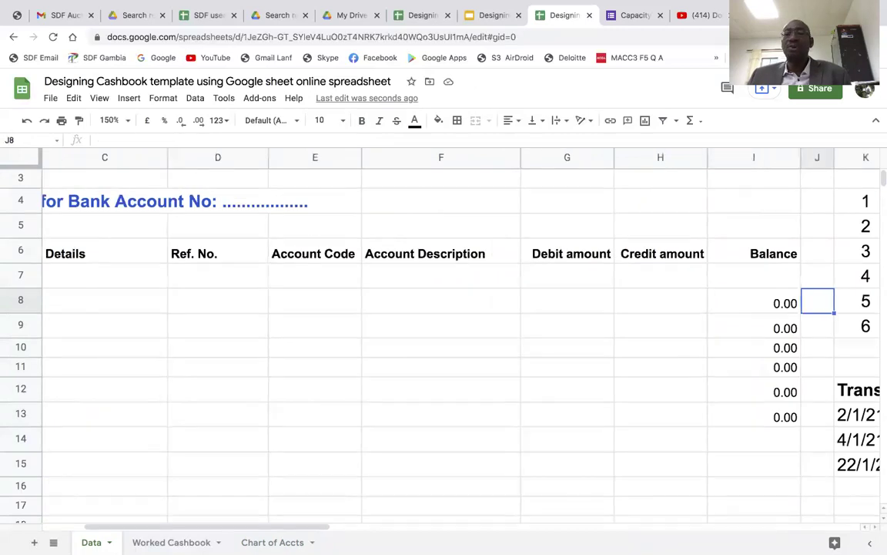
pyautogui.click(754, 304)
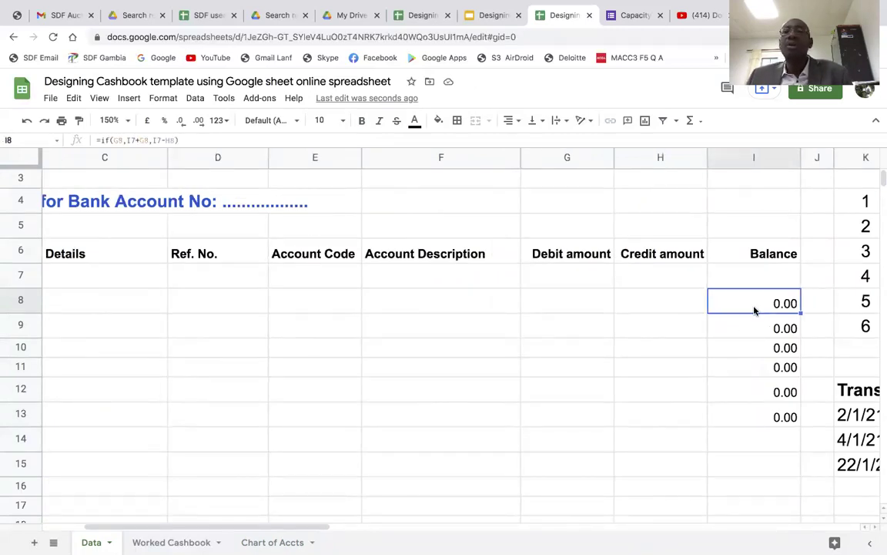
pyautogui.click(576, 306)
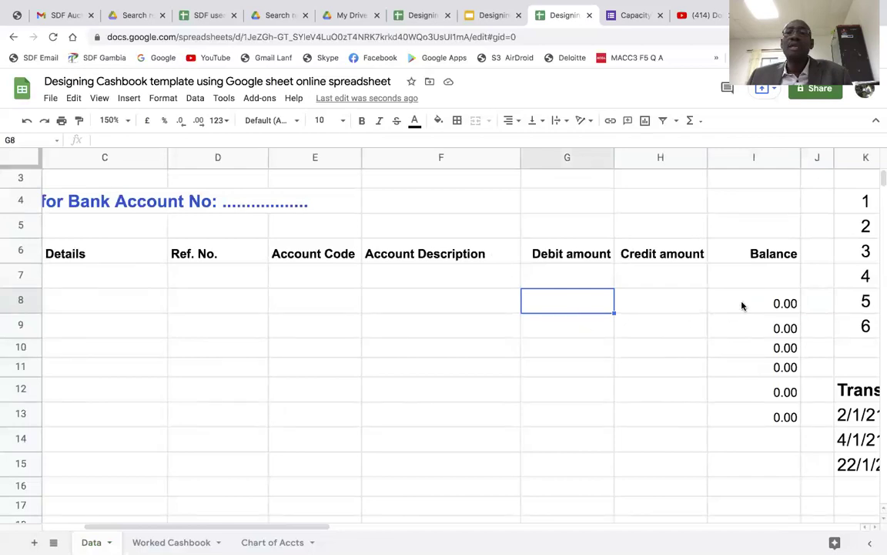
pyautogui.click(785, 278)
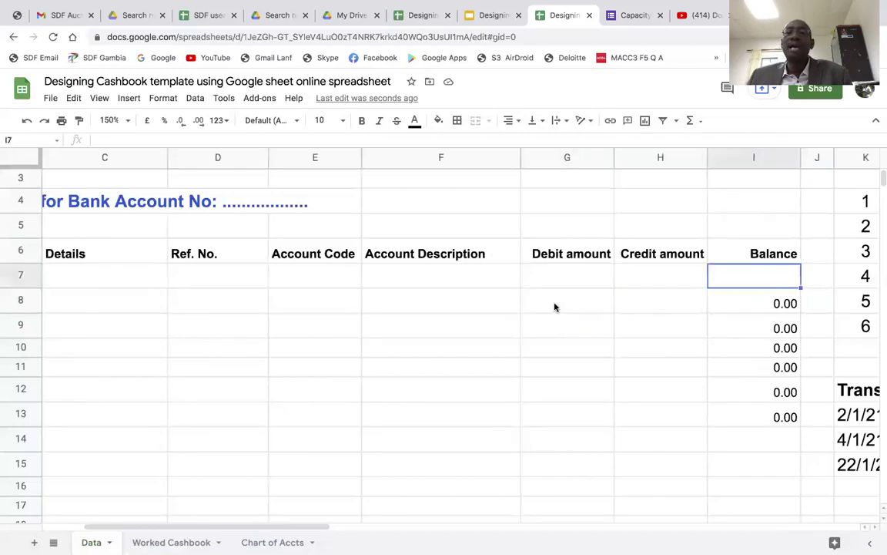
pyautogui.click(555, 307)
pyautogui.click(761, 301)
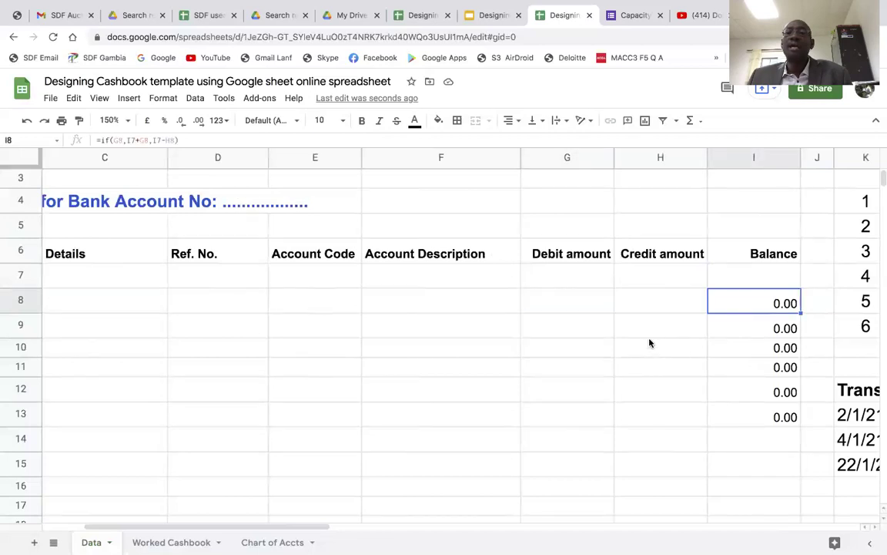
pyautogui.click(656, 325)
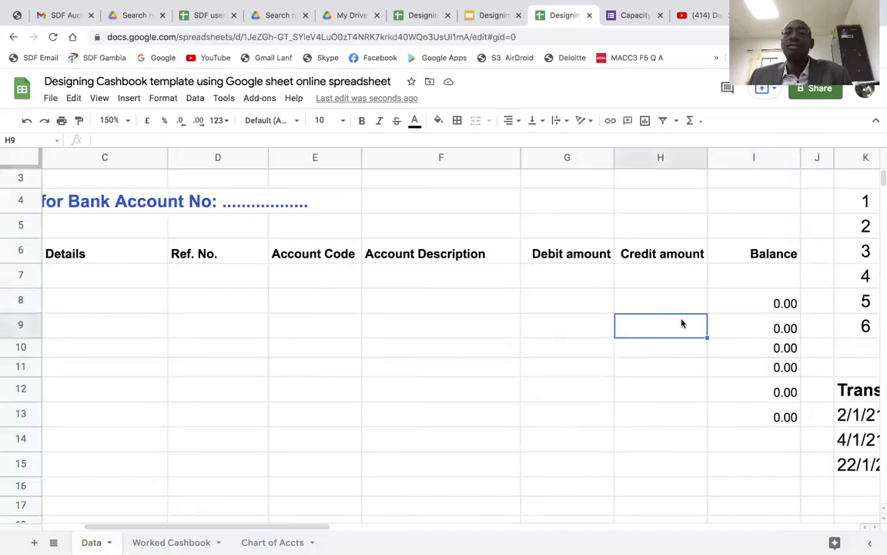
pyautogui.click(751, 301)
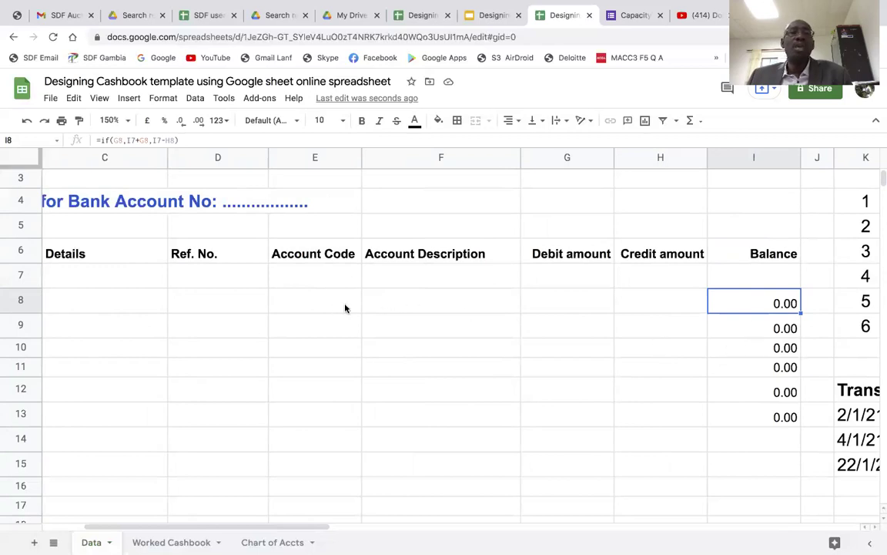
# Review the Account Description formula in F8 and its dependence on the Account Code in E8.
pyautogui.click(387, 304)
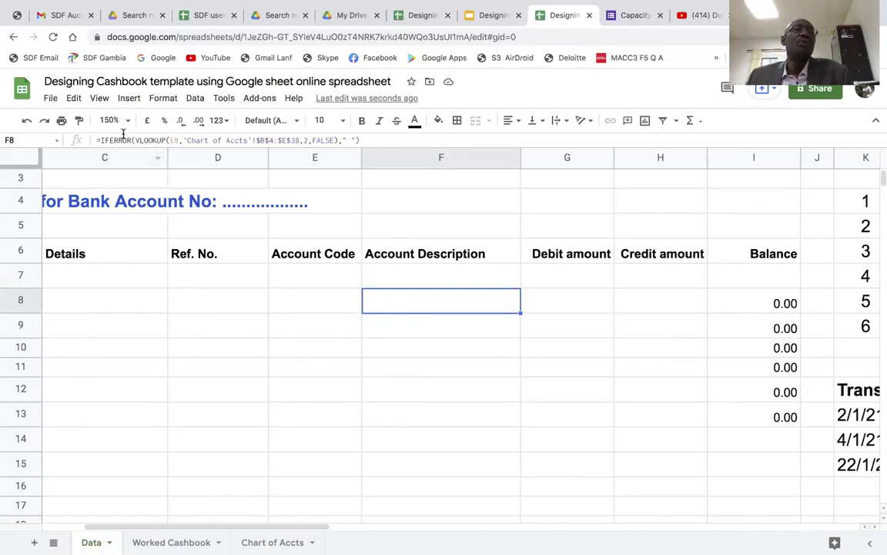
pyautogui.click(313, 307)
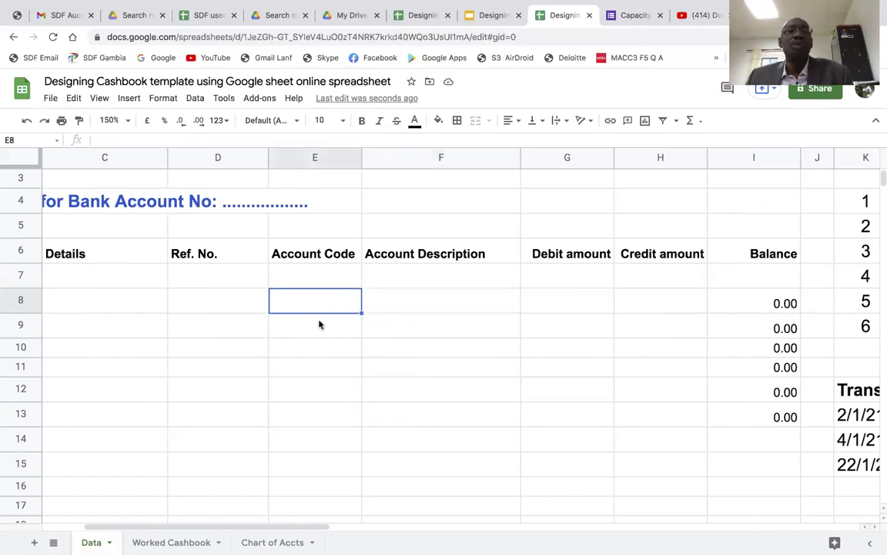
pyautogui.click(398, 303)
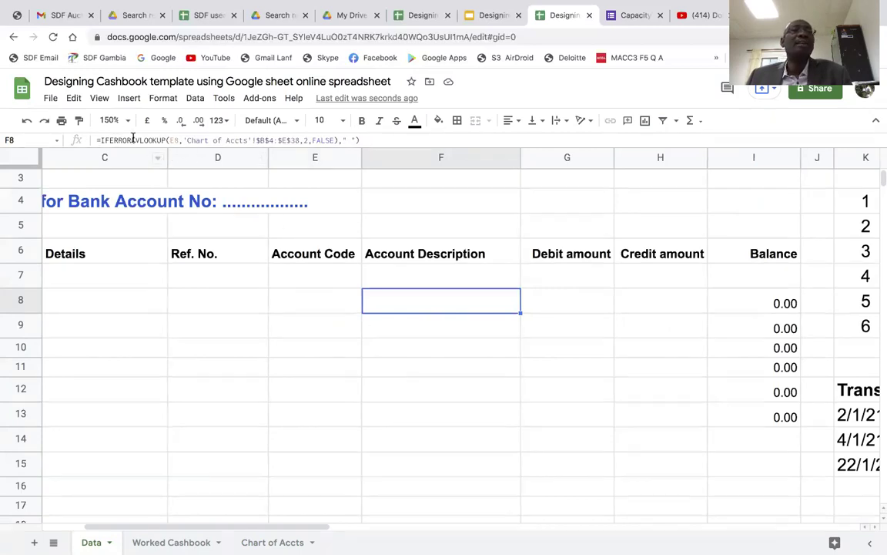
pyautogui.click(411, 324)
pyautogui.click(339, 301)
pyautogui.click(406, 304)
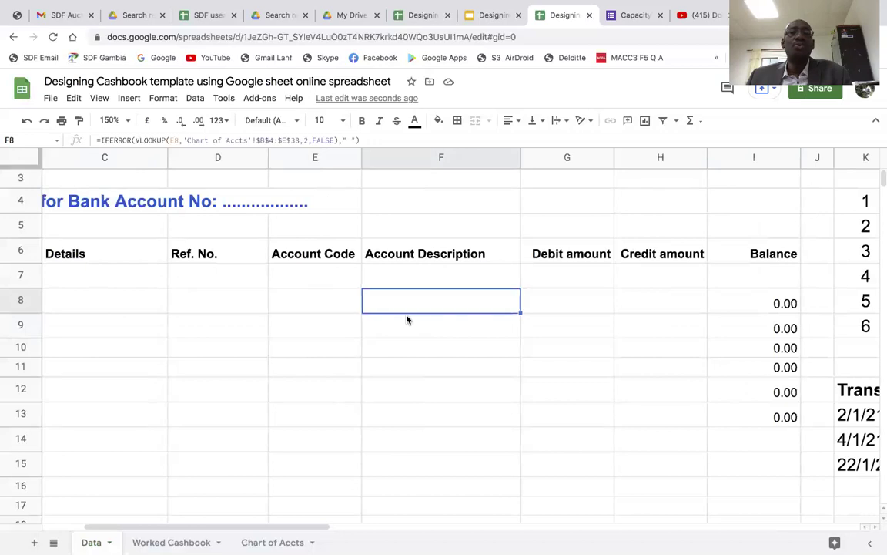
pyautogui.click(408, 319)
pyautogui.click(422, 303)
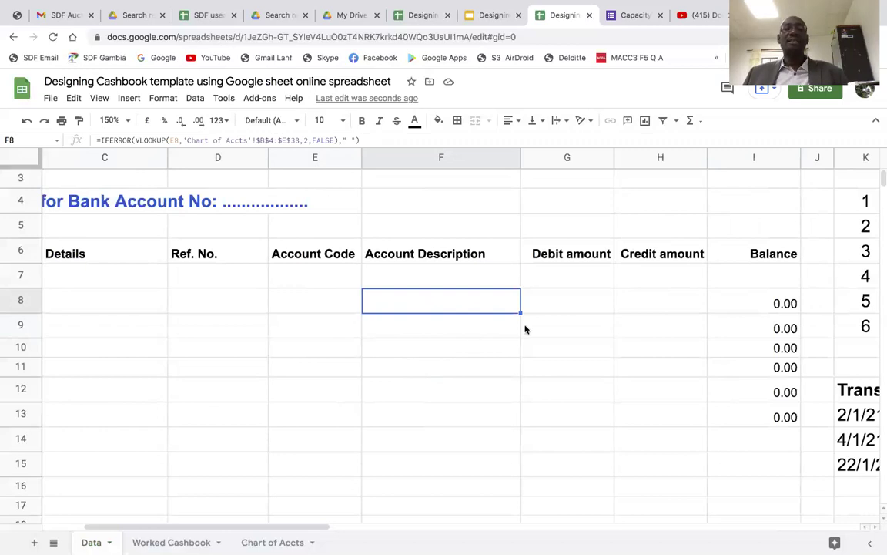
# Widen column L until the full cash sales transaction text in L14 fits inside its cell.
pyautogui.click(564, 305)
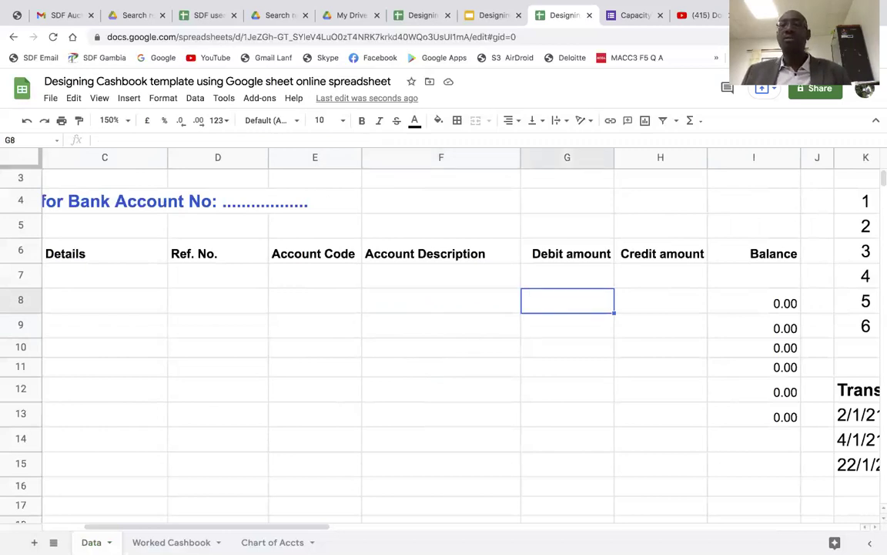
pyautogui.press('Right')
pyautogui.press('Right')
pyautogui.press('Right')
pyautogui.press('Right')
pyautogui.press('Right')
pyautogui.press('Right')
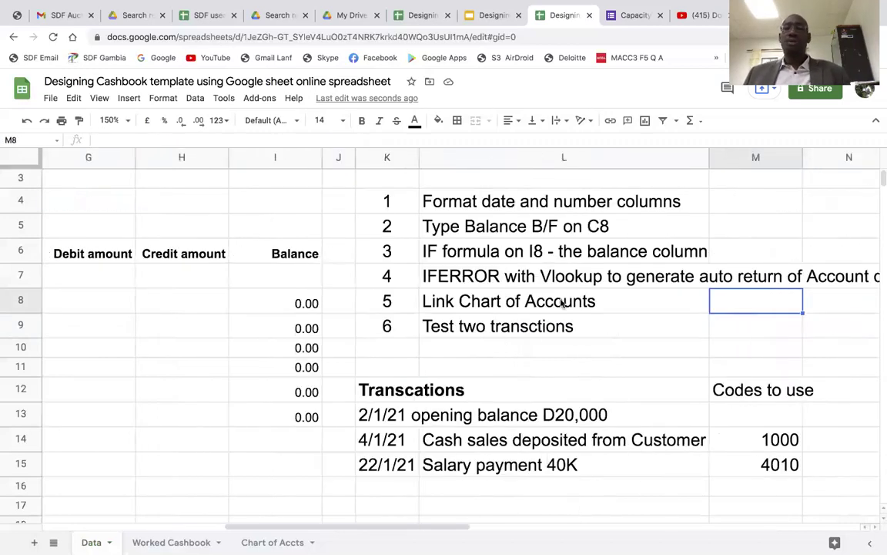
pyautogui.press('Right')
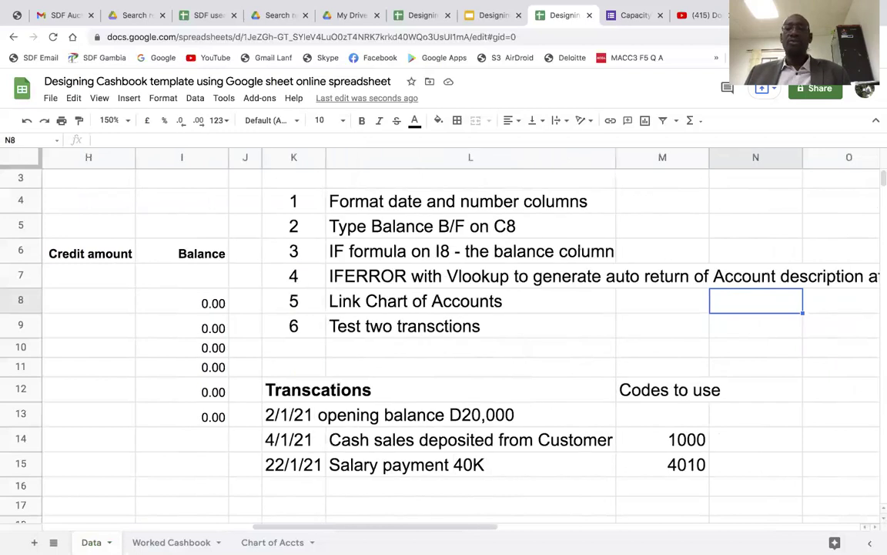
pyautogui.press('Right')
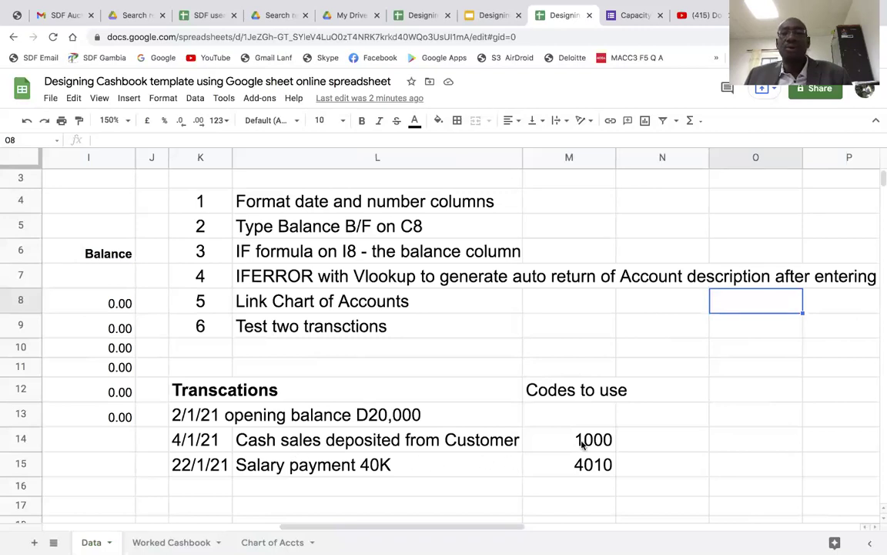
pyautogui.click(393, 440)
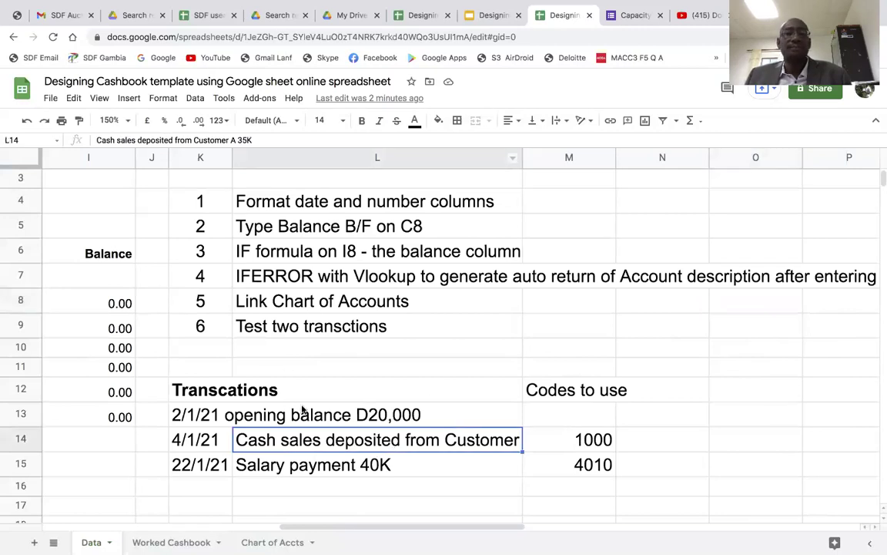
pyautogui.moveTo(522, 157); pyautogui.dragTo(598, 231)
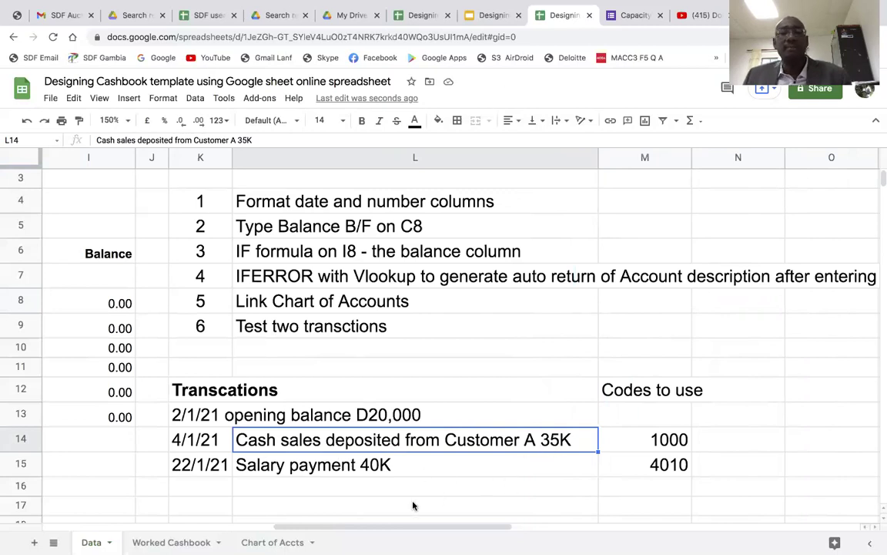
# Review the sample cash sales and salary payment transactions together with the account codes to use for them in M14 and M15.
pyautogui.click(331, 468)
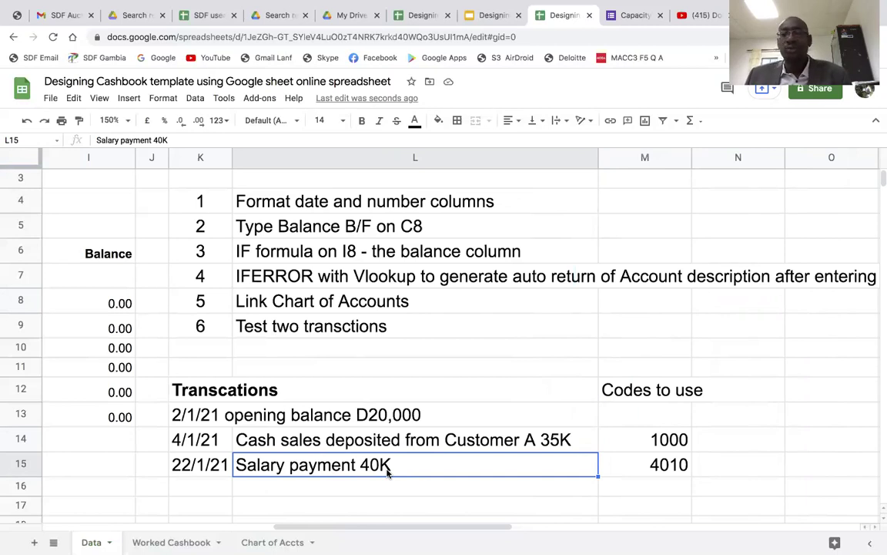
pyautogui.click(654, 437)
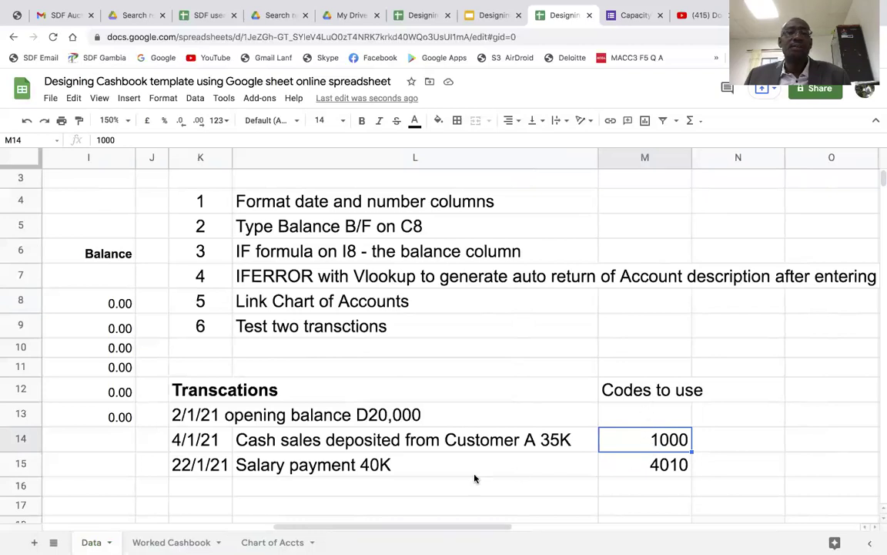
pyautogui.click(349, 448)
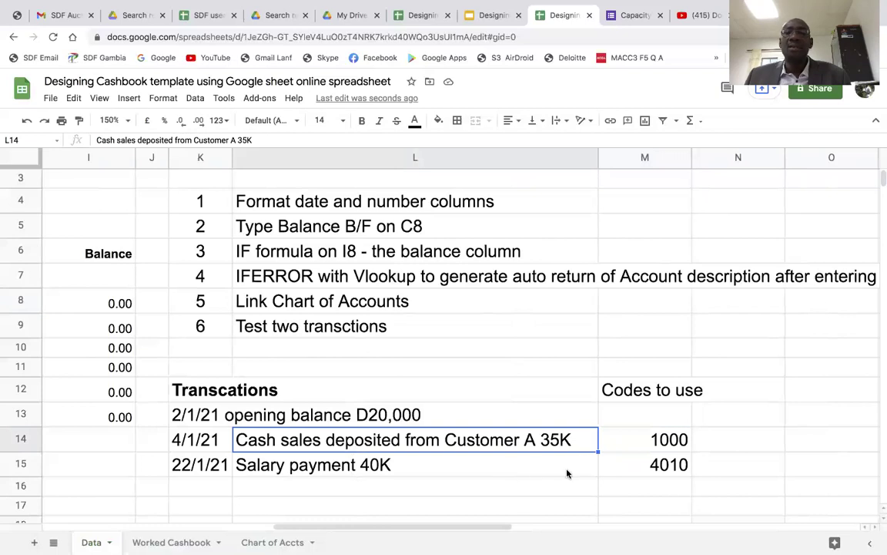
pyautogui.click(638, 468)
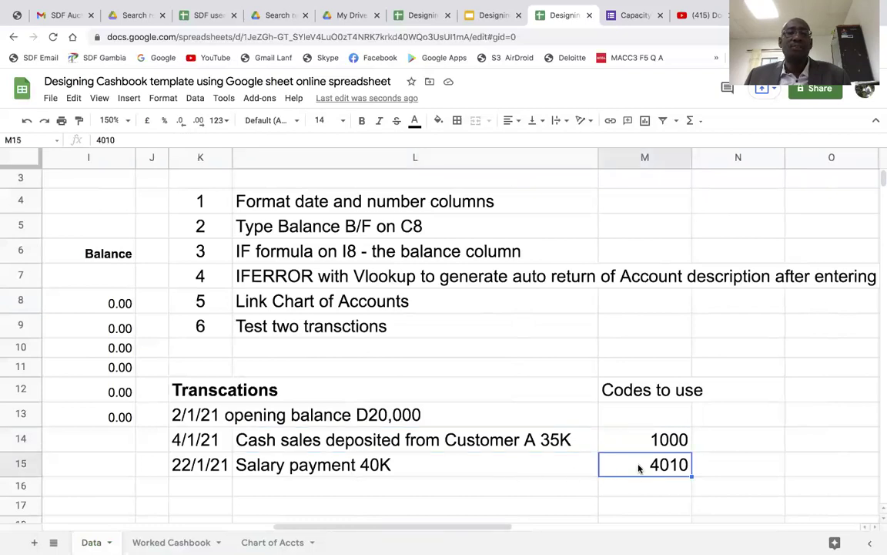
pyautogui.click(367, 465)
# Look up account codes 1000 and 4010 with their descriptions in the Chart of Accts sheet, and browse the rest of the list.
pyautogui.click(277, 541)
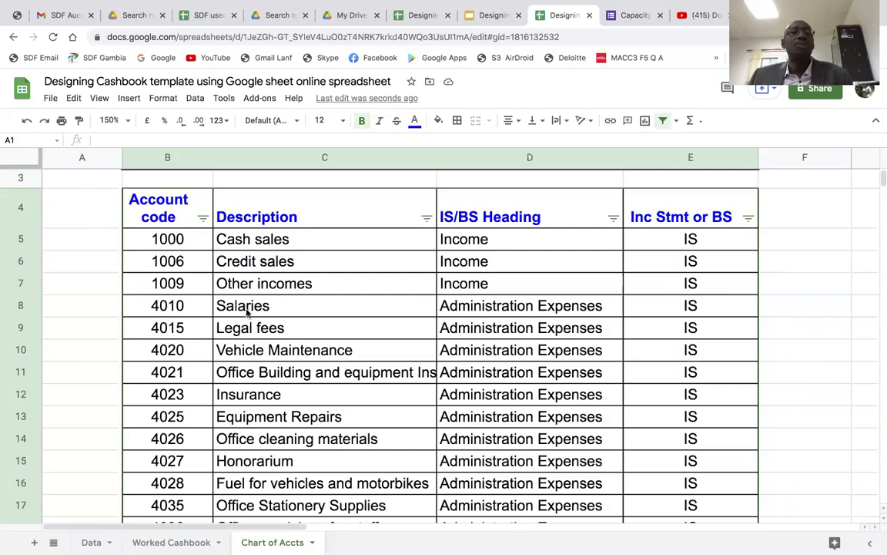
pyautogui.click(188, 241)
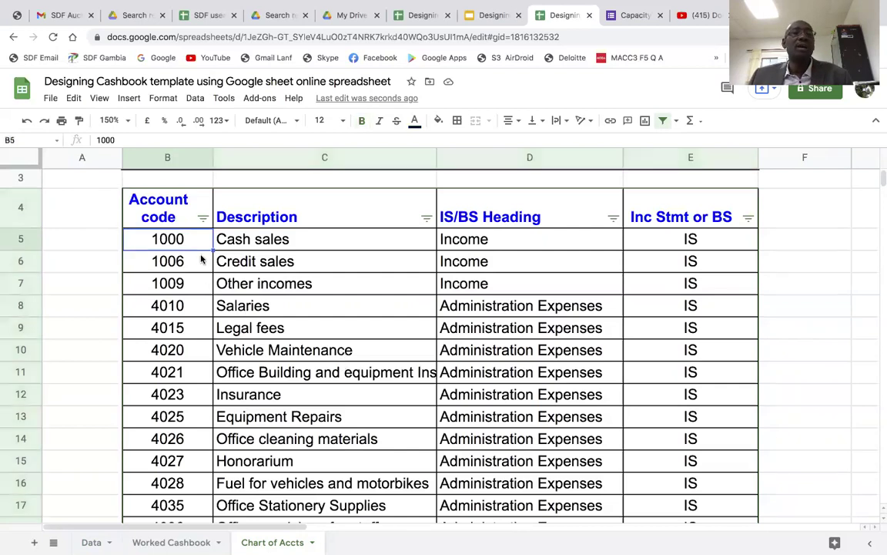
pyautogui.click(262, 245)
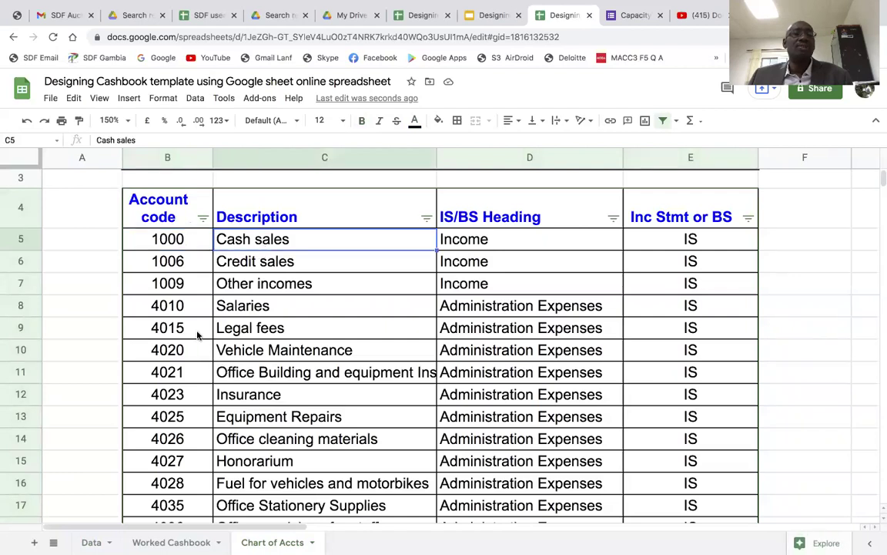
pyautogui.click(179, 307)
pyautogui.click(238, 309)
pyautogui.click(202, 248)
pyautogui.scroll(-2, 231, 329)
pyautogui.scroll(-5, 231, 330)
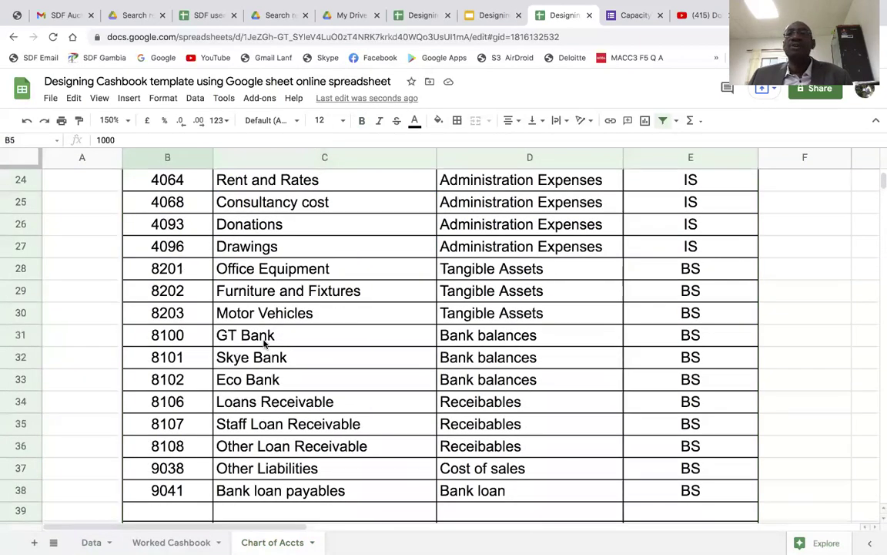
pyautogui.scroll(8, 341, 362)
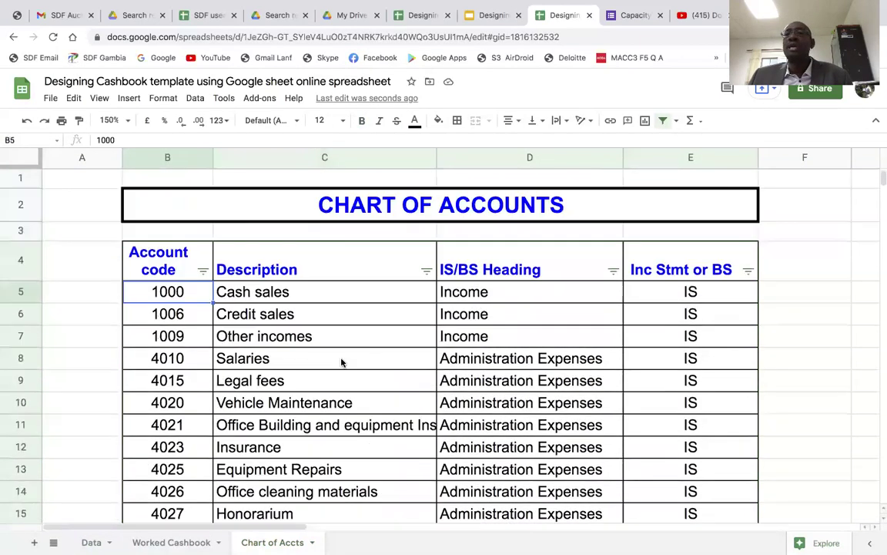
# Examine the Key table beside the chart of accounts, matching each leading digit in column H with its account category in column I.
pyautogui.click(641, 297)
pyautogui.press('Right')
pyautogui.press('Right')
pyautogui.press('Right')
pyautogui.press('Right')
pyautogui.press('Right')
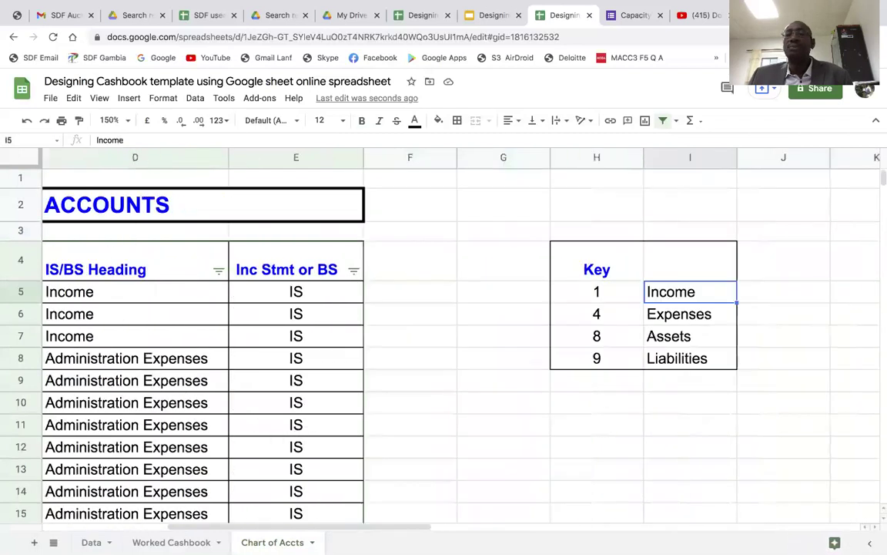
pyautogui.click(597, 295)
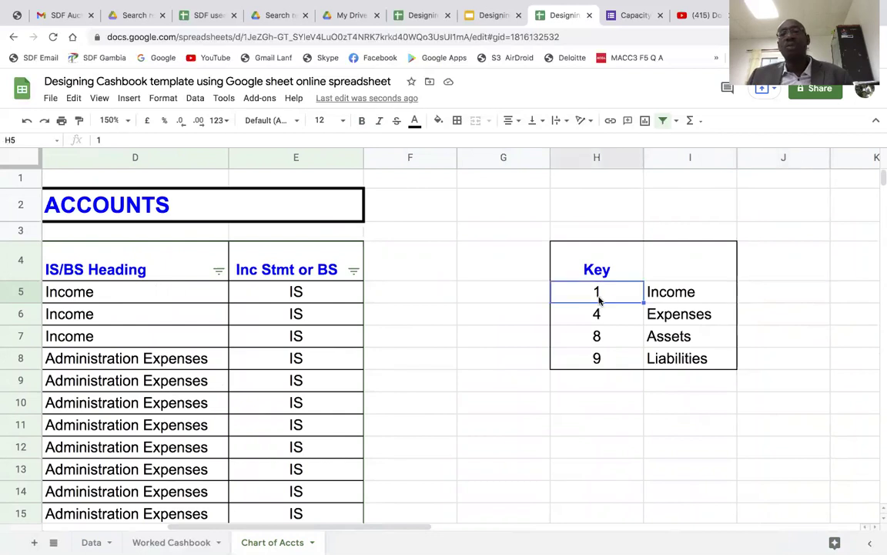
pyautogui.click(678, 294)
pyautogui.click(614, 317)
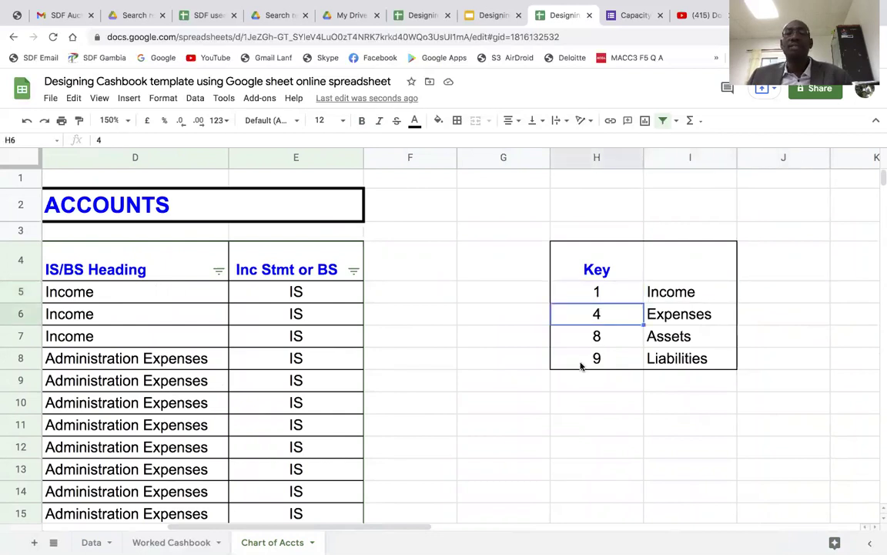
pyautogui.click(685, 313)
pyautogui.click(602, 339)
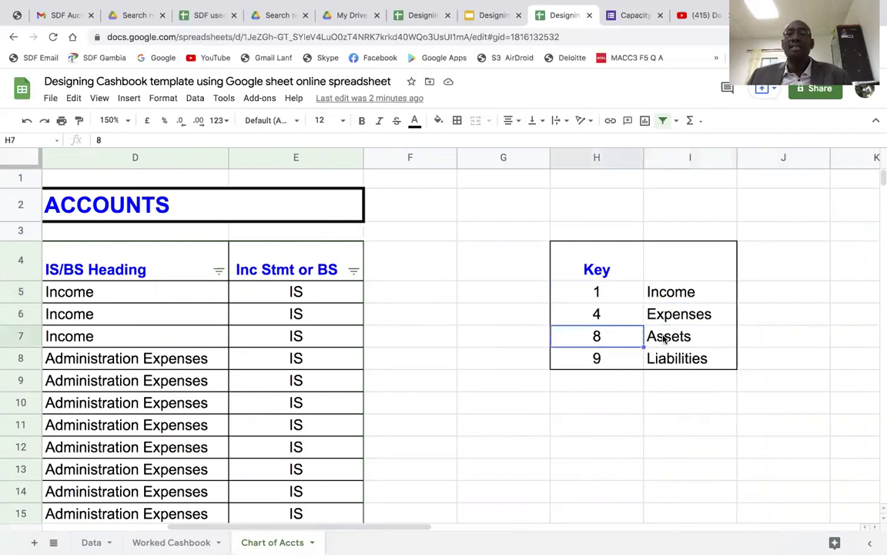
pyautogui.click(671, 340)
pyautogui.click(622, 361)
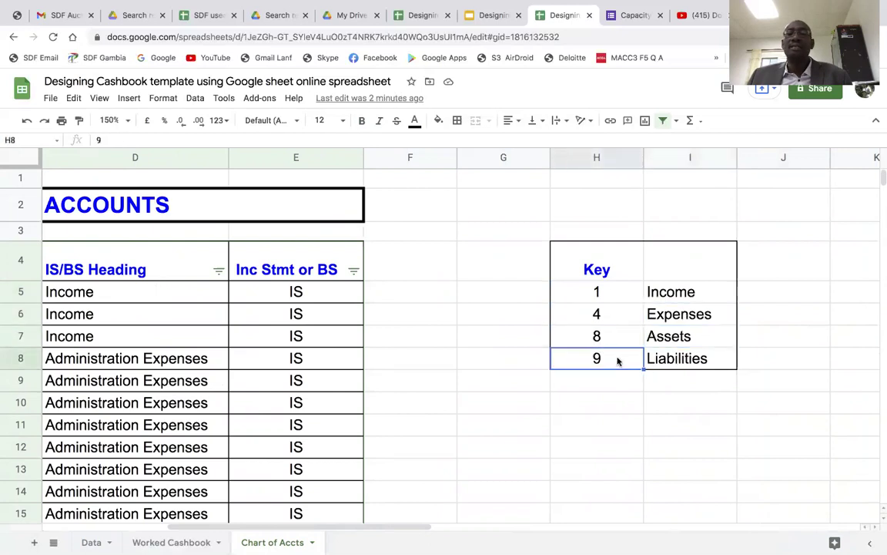
pyautogui.click(668, 361)
pyautogui.click(488, 358)
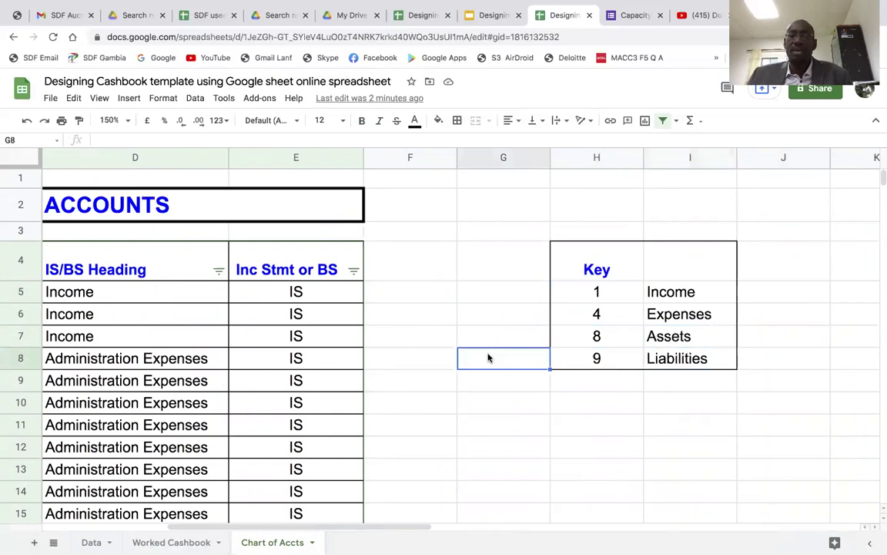
pyautogui.press('Left')
pyautogui.press('Left')
pyautogui.press('Left')
pyautogui.press('Left')
pyautogui.press('Left')
pyautogui.press('Left')
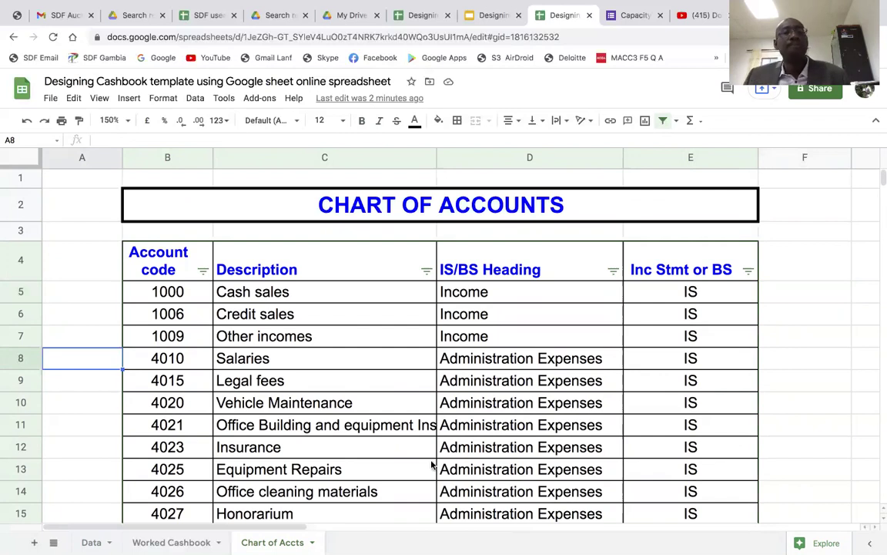
# Check the entries in the Worked Cashbook sheet, and return to the opening balance transaction in K13 of the Data sheet.
pyautogui.click(189, 535)
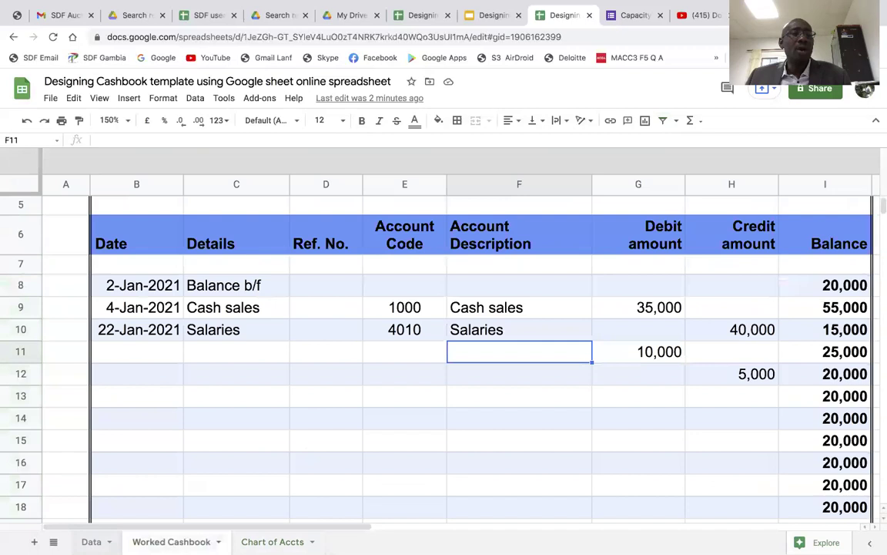
pyautogui.click(91, 541)
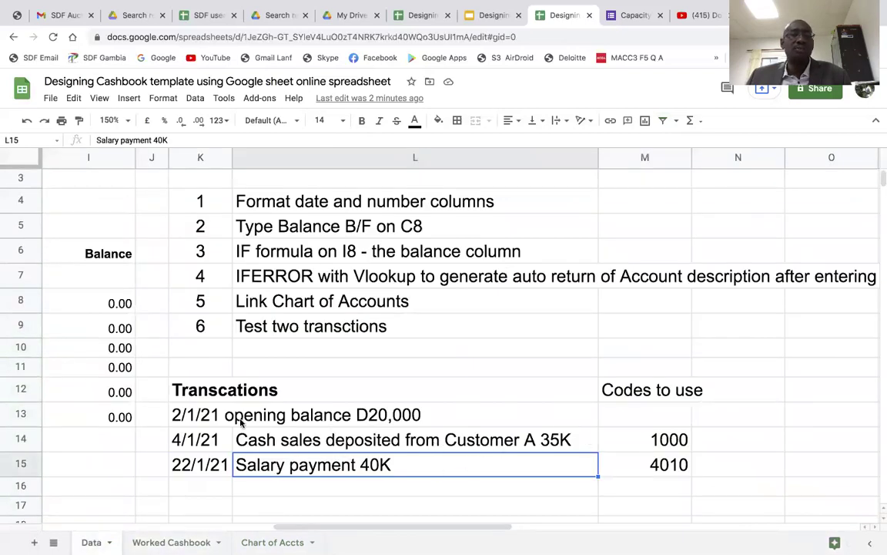
pyautogui.click(210, 416)
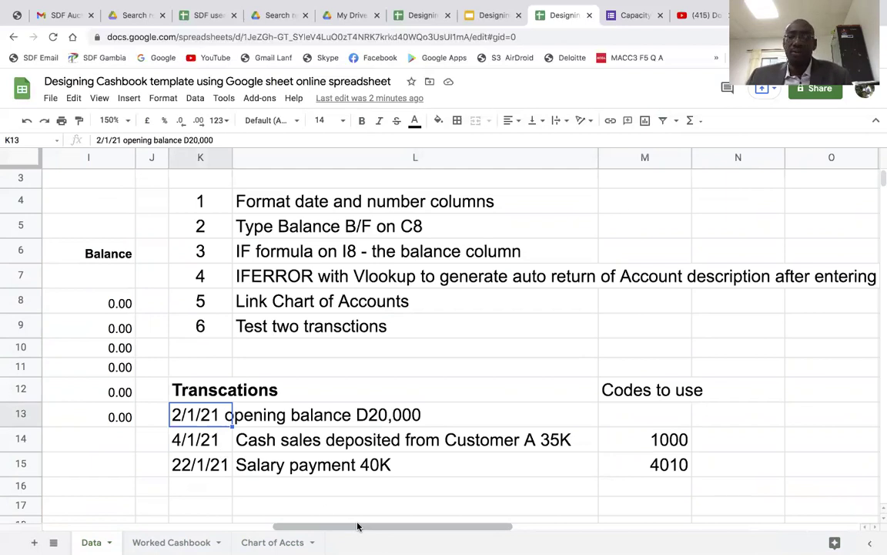
# Narrow columns A, F and D of the Data sheet so the cashbook fits on screen through the Balance column.
pyautogui.press('Left')
pyautogui.press('Left')
pyautogui.press('Left')
pyautogui.press('Left')
pyautogui.press('Left')
pyautogui.press('Left')
pyautogui.press('Left')
pyautogui.press('Left')
pyautogui.press('Left')
pyautogui.press('Left')
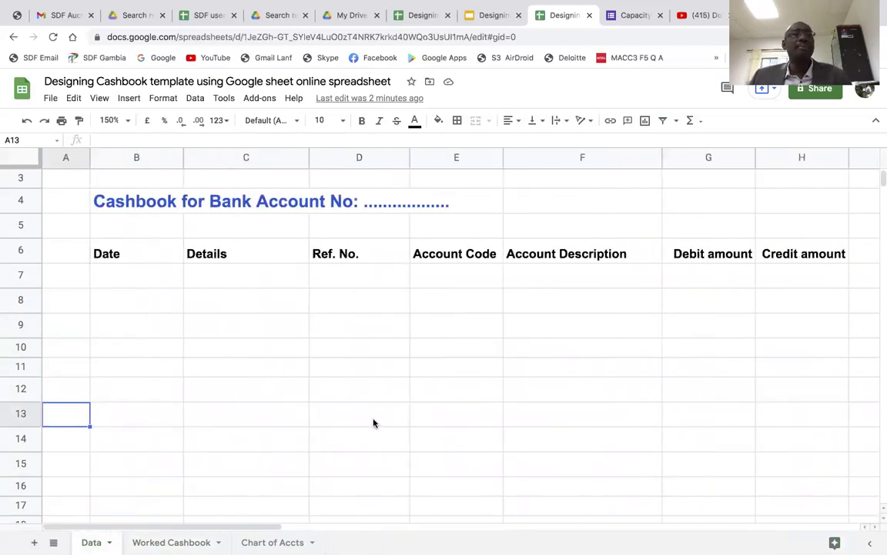
pyautogui.moveTo(89, 157); pyautogui.dragTo(62, 156)
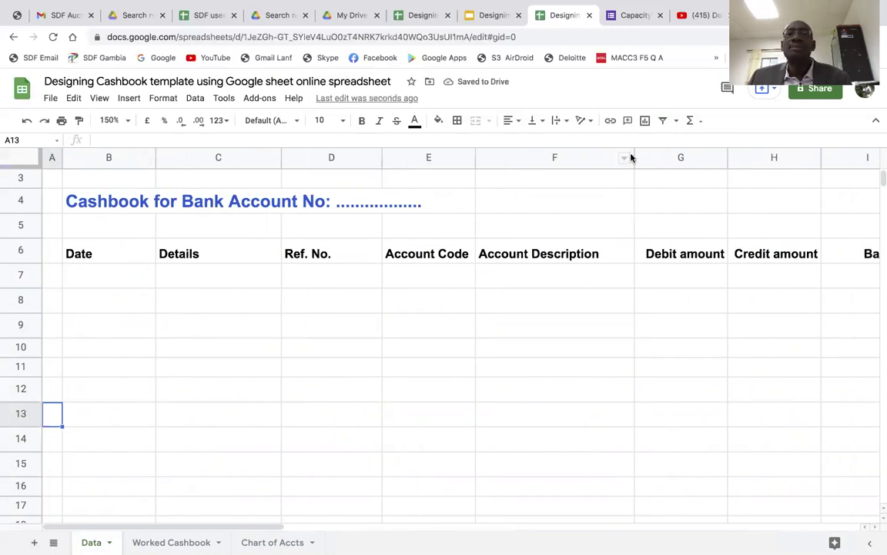
pyautogui.moveTo(634, 156); pyautogui.dragTo(617, 156)
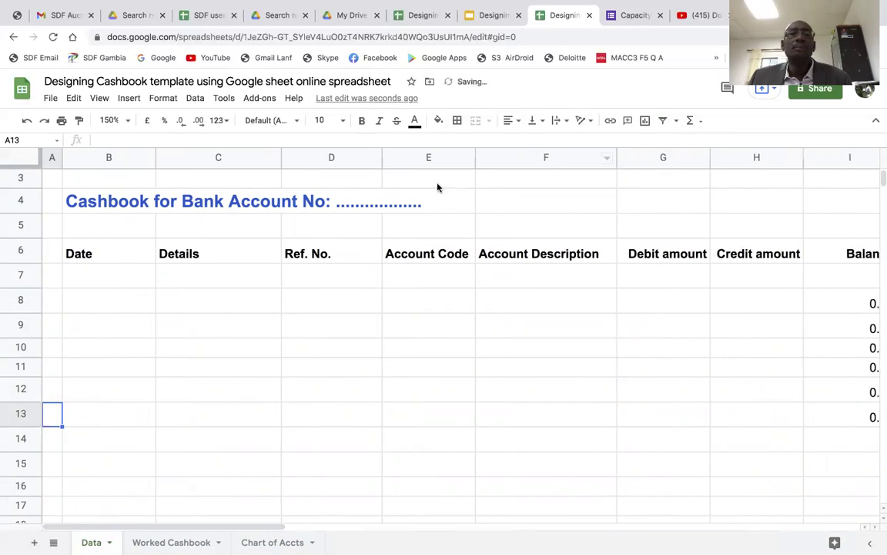
pyautogui.moveTo(381, 156); pyautogui.dragTo(349, 156)
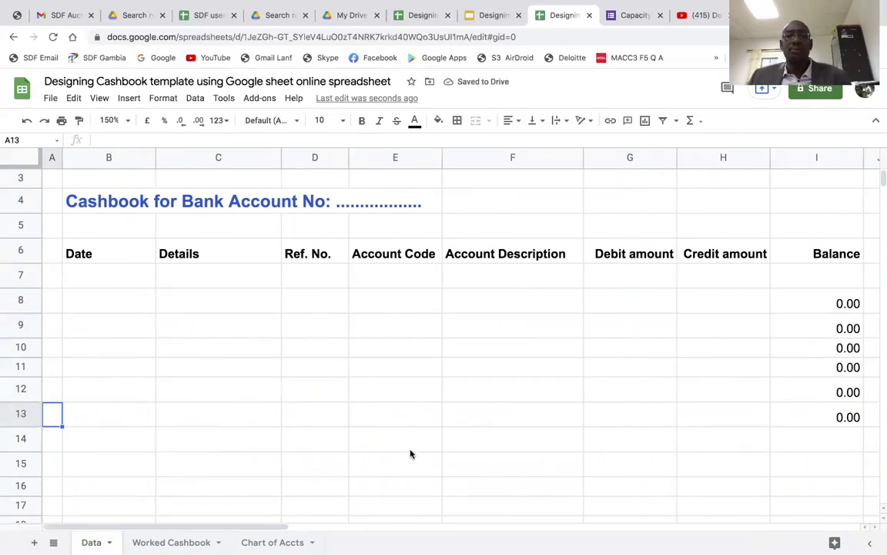
# Enter the opening balance date 2/1/21 in B7 under Date.
pyautogui.click(107, 282)
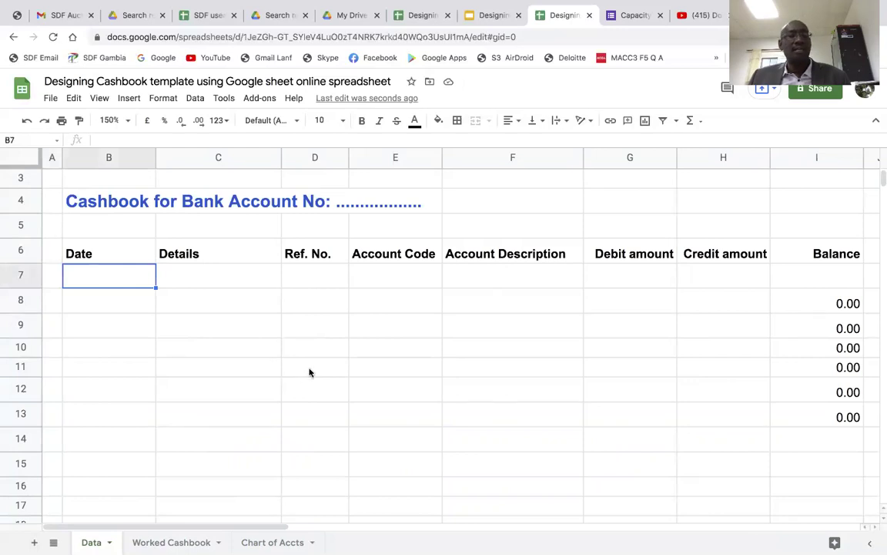
pyautogui.write('2/1')
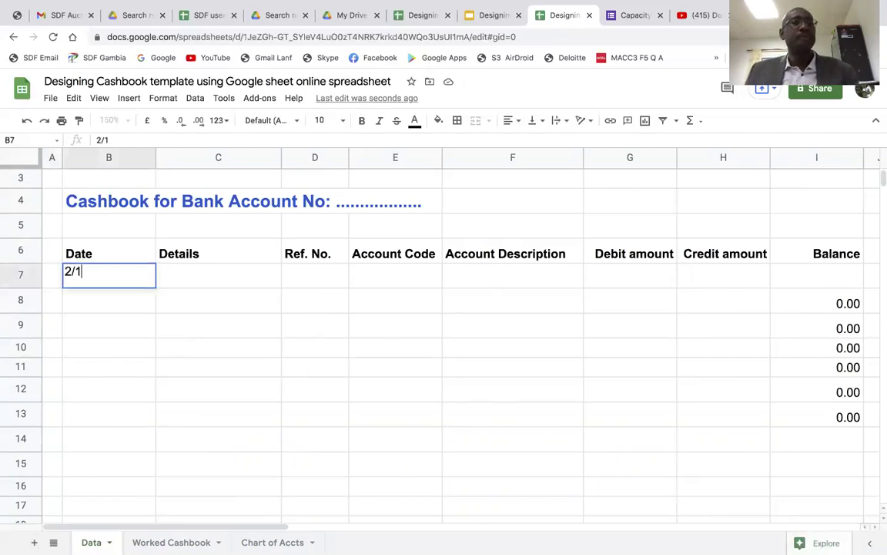
pyautogui.write('/21')
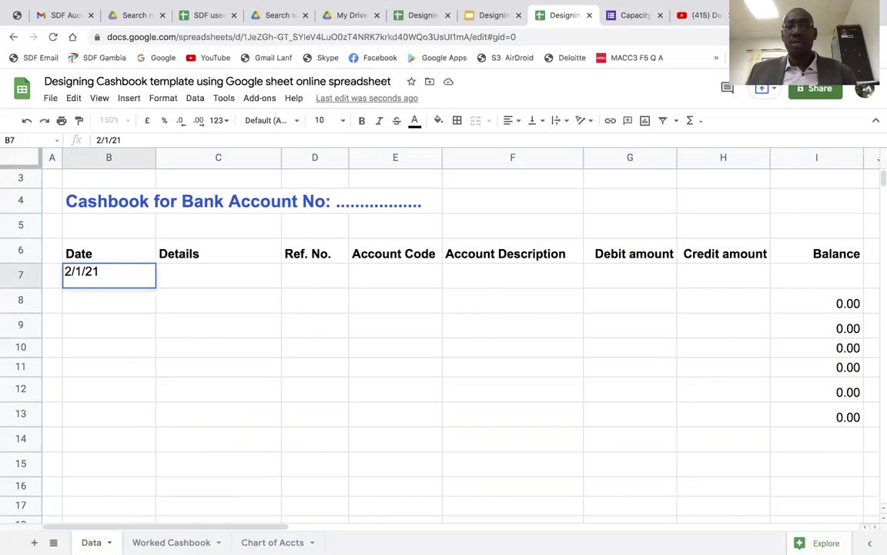
pyautogui.press('Return')
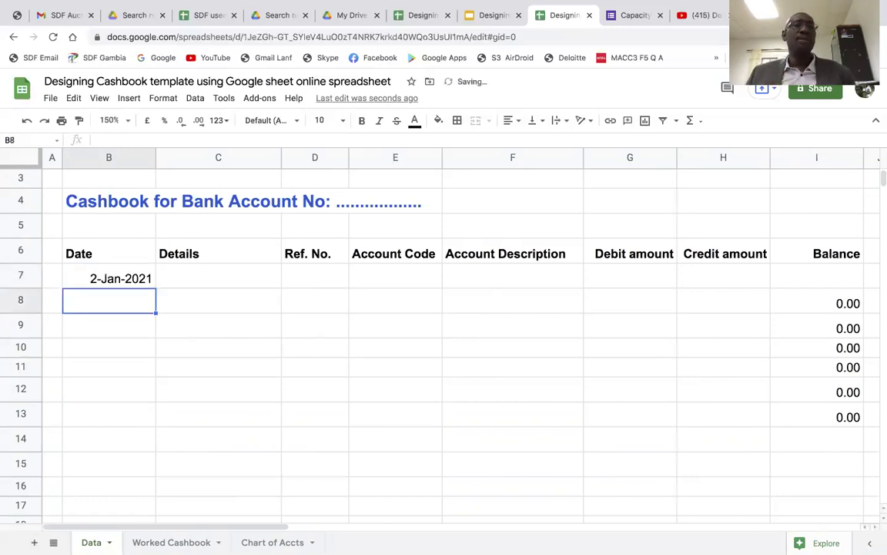
pyautogui.click(130, 274)
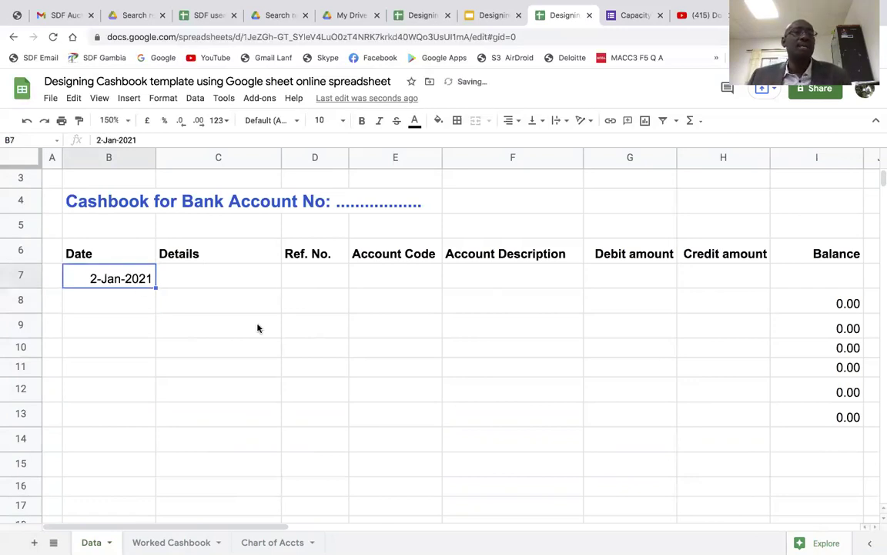
# Enter "Balance b/f" in C7 as the opening row's details, leaving its Ref. No. blank.
pyautogui.click(217, 280)
pyautogui.write('B')
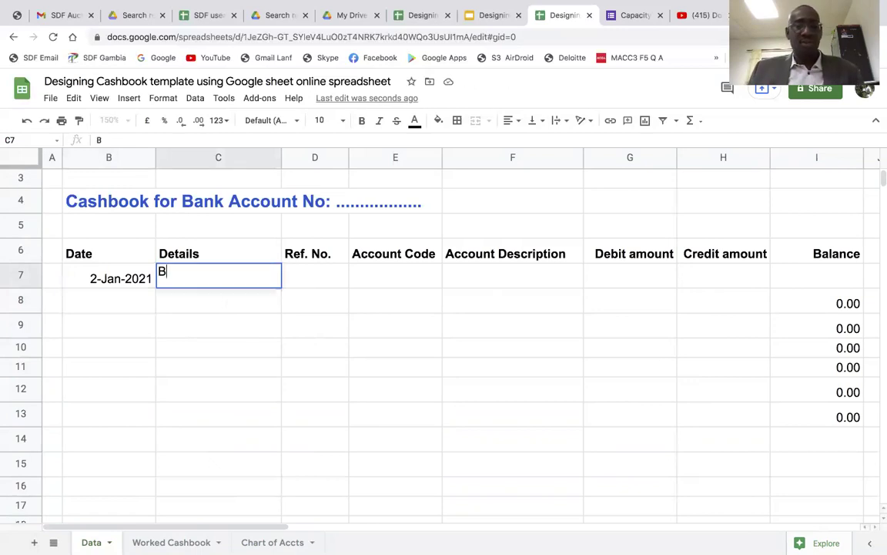
pyautogui.write('alanc')
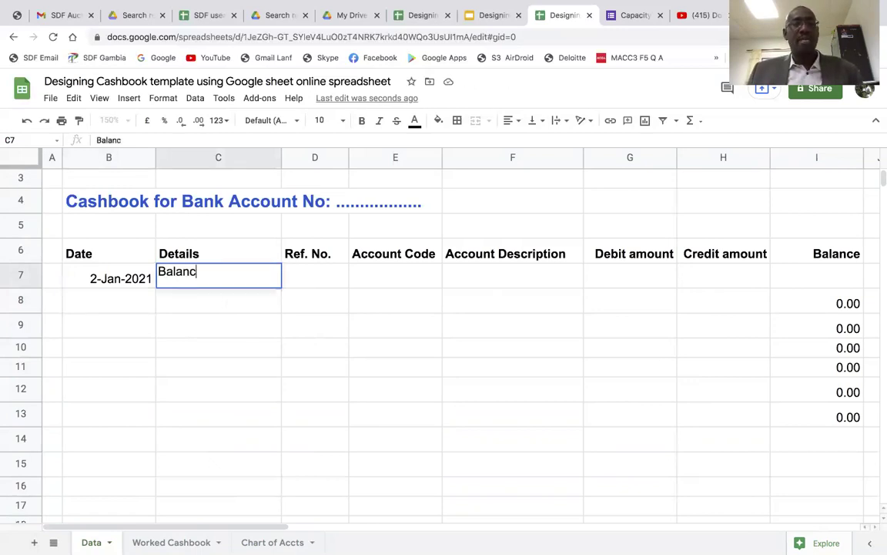
pyautogui.write('e b')
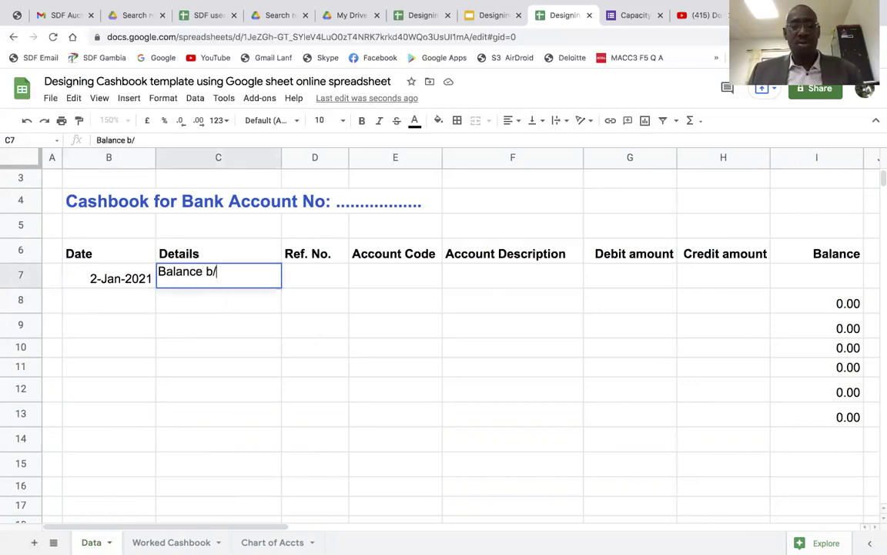
pyautogui.write('/f')
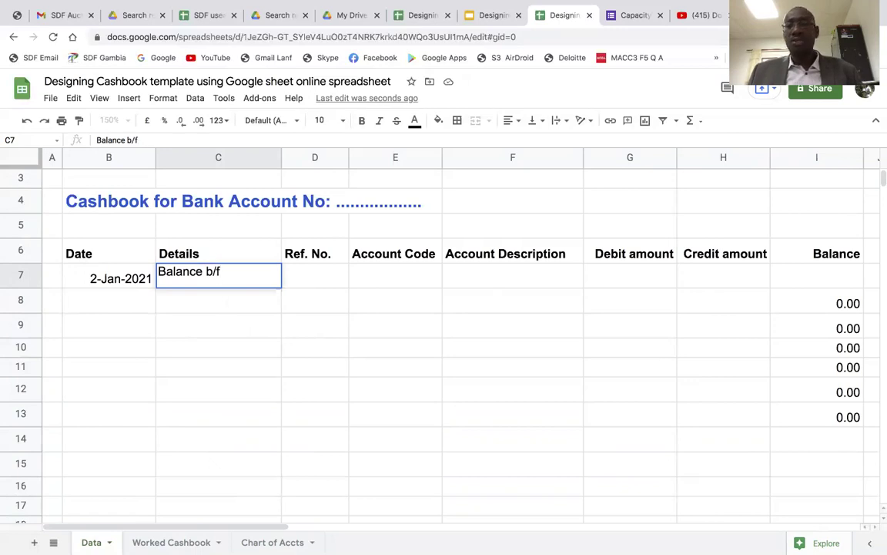
pyautogui.press('Return')
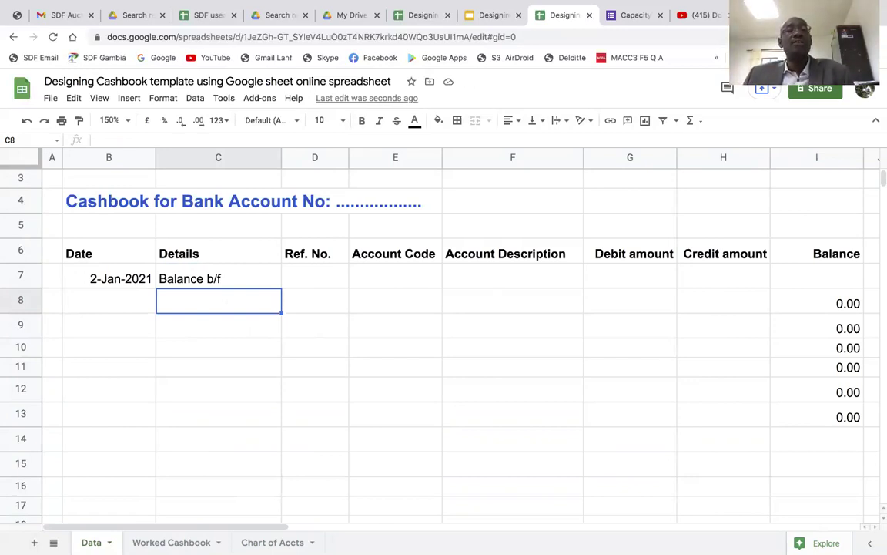
pyautogui.click(218, 278)
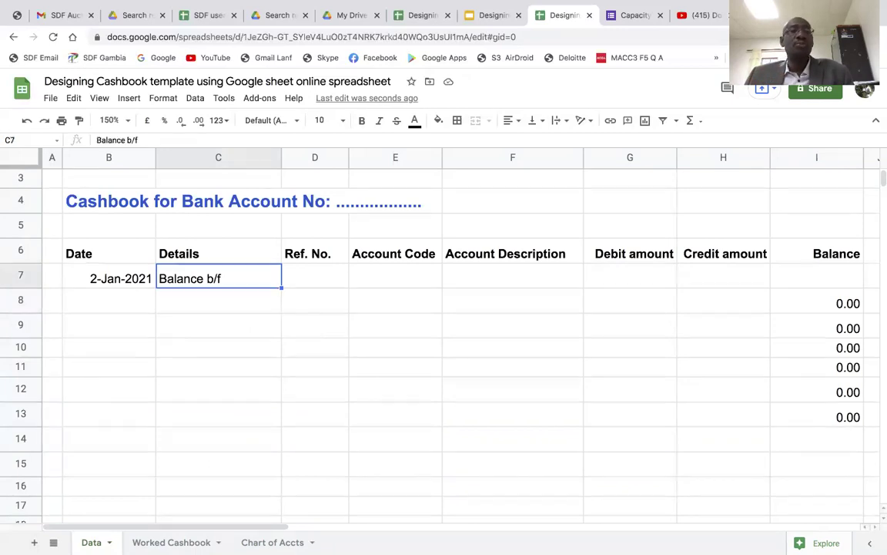
pyautogui.press('Right')
pyautogui.press('Right')
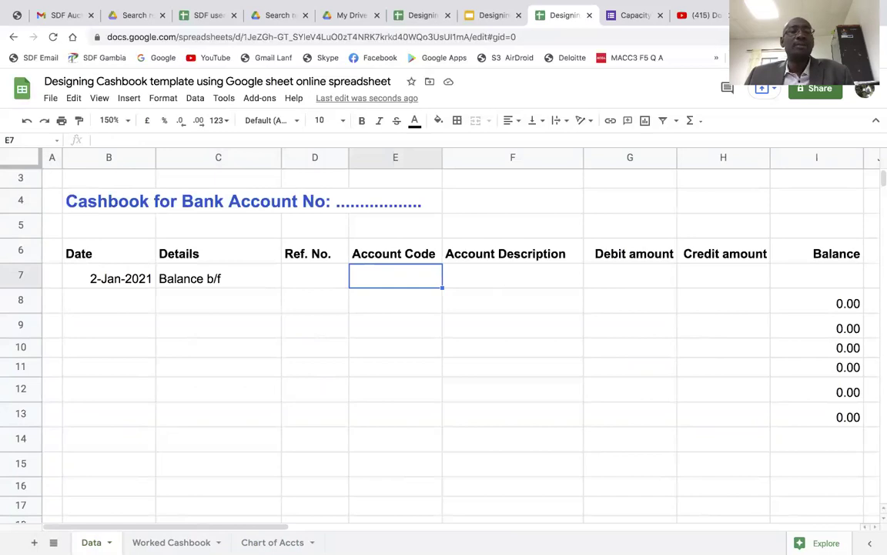
# Check the opening balance amount in the transaction list beside the cashbook, and return to row 7.
pyautogui.press('Right')
pyautogui.press('Right')
pyautogui.press('Right')
pyautogui.press('Right')
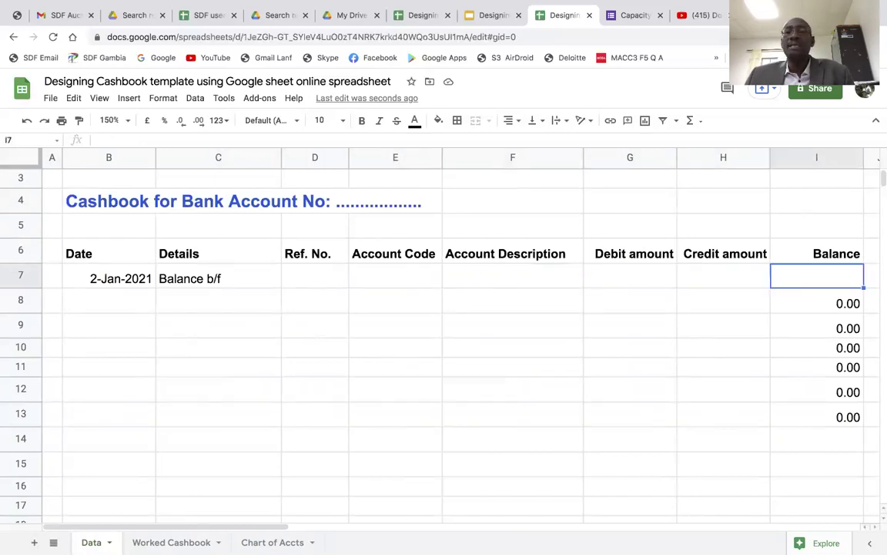
pyautogui.press('Right')
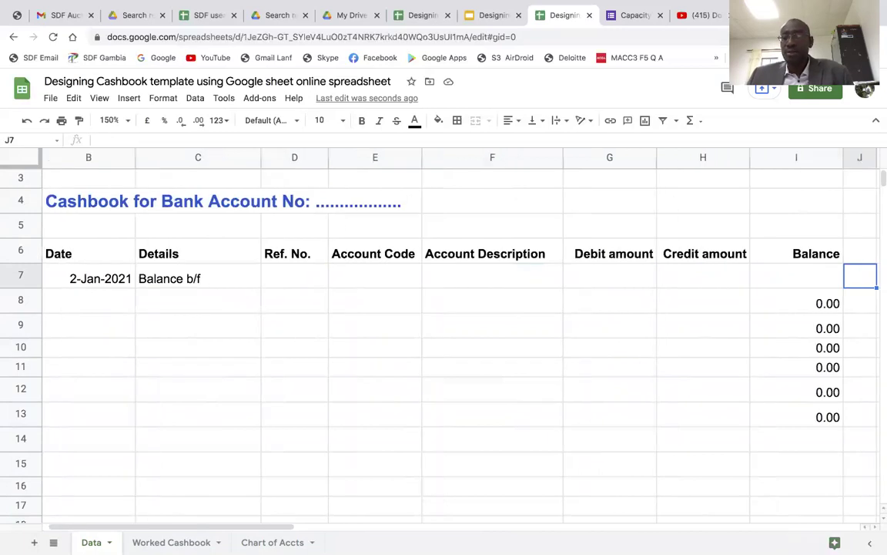
pyautogui.press('Right')
pyautogui.press('Right')
pyautogui.press('Right')
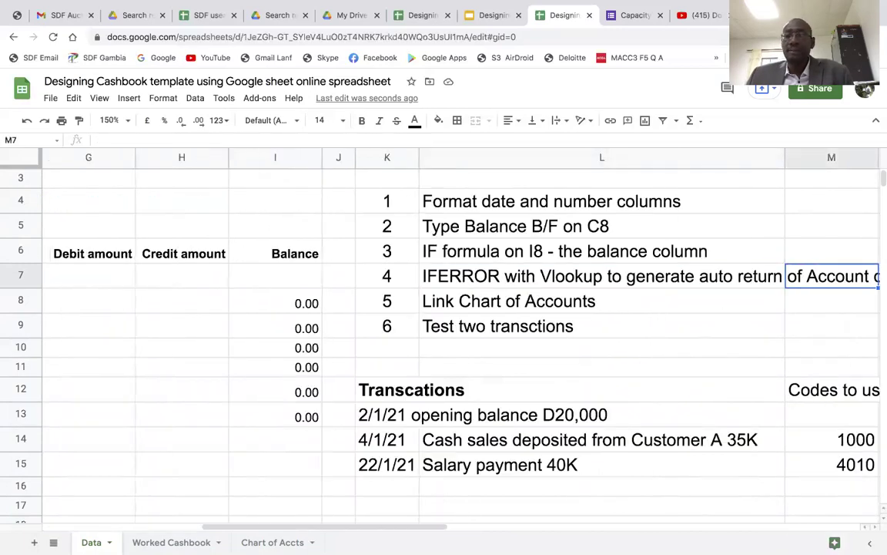
pyautogui.press('Left')
pyautogui.press('Left')
pyautogui.press('Left')
pyautogui.press('Left')
pyautogui.press('Left')
pyautogui.press('Left')
pyautogui.press('Left')
pyautogui.press('Left')
pyautogui.press('Left')
pyautogui.press('Left')
pyautogui.press('Left')
pyautogui.press('Left')
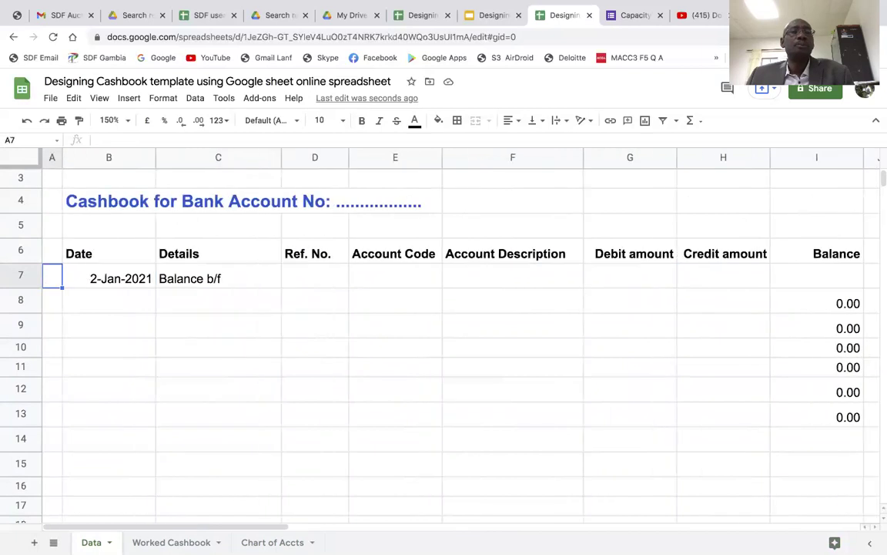
# Enter 20000 in I7 under Balance as the opening balance.
pyautogui.press('Right')
pyautogui.press('Right')
pyautogui.press('Right')
pyautogui.press('Right')
pyautogui.press('Right')
pyautogui.press('Right')
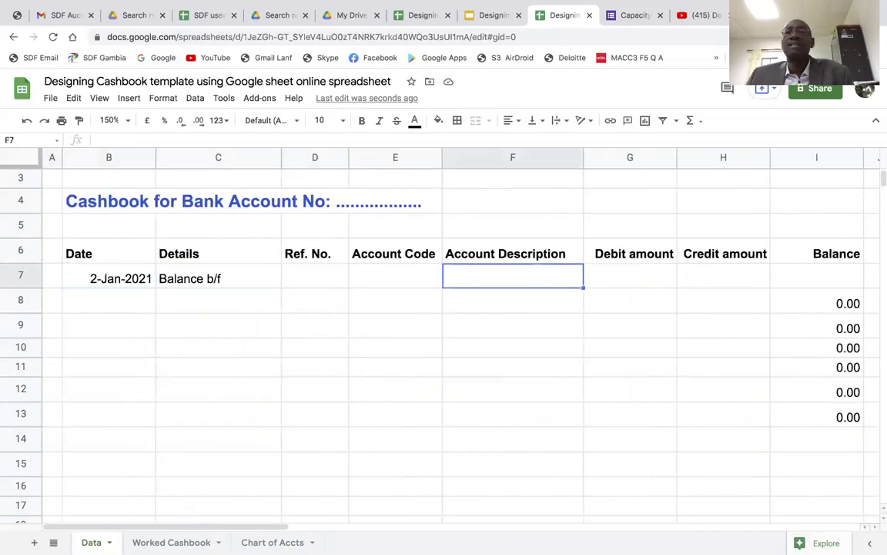
pyautogui.press('Right')
pyautogui.press('Right')
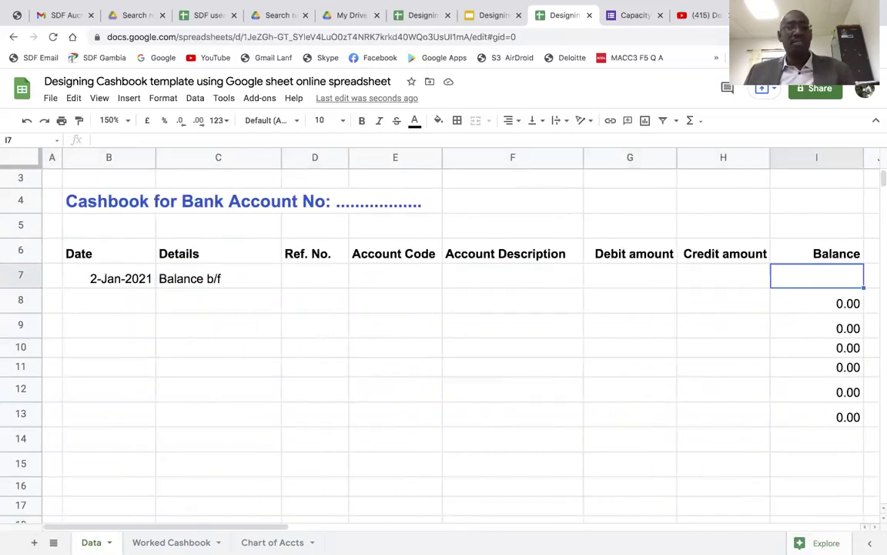
pyautogui.write('20000')
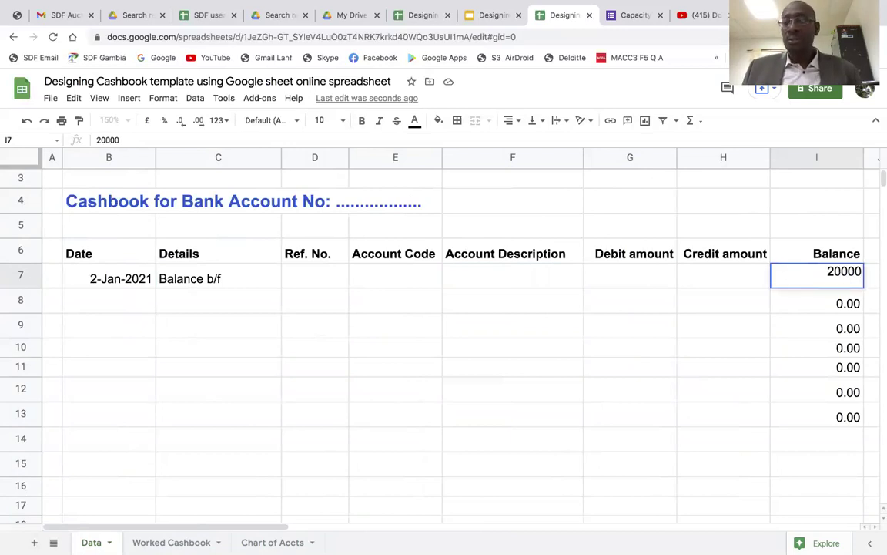
pyautogui.press('Return')
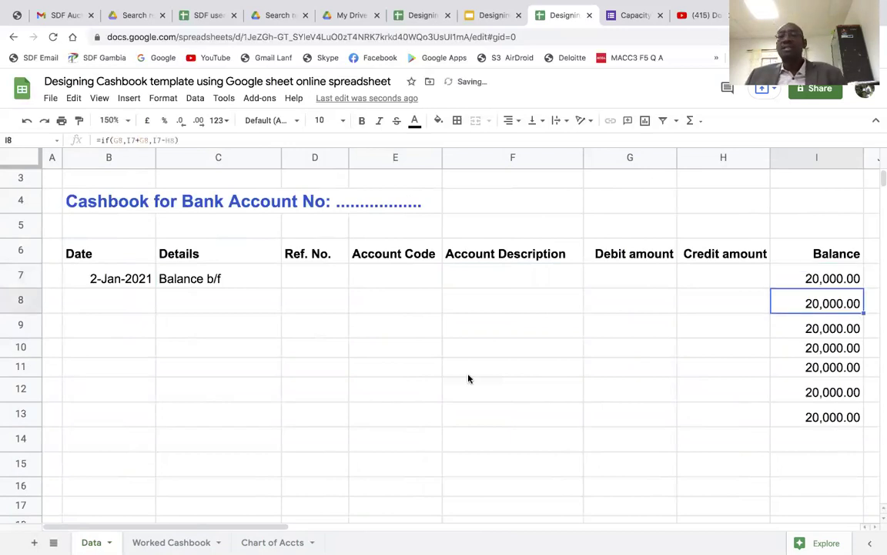
# Inspect the running balance cells I7 to I11 and the Ref. No., Account Code and Account Description cells of the opening row.
pyautogui.click(834, 282)
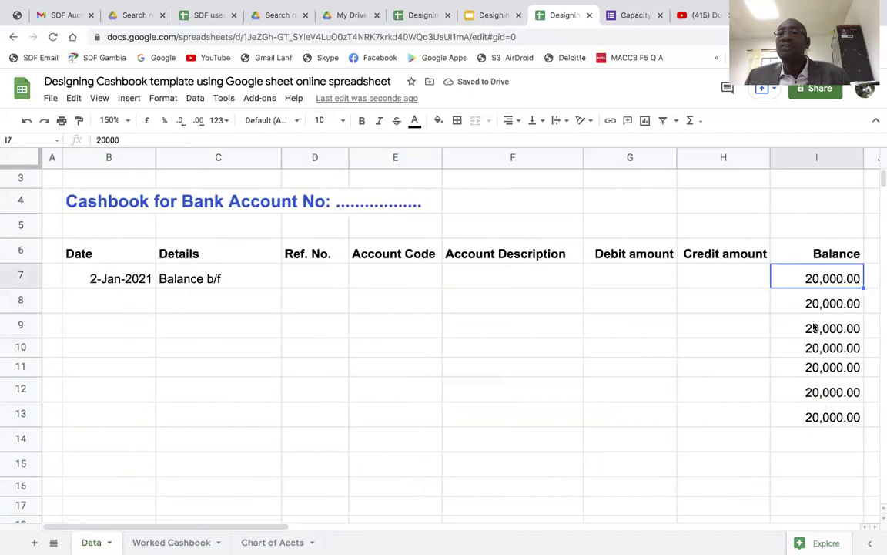
pyautogui.press('Down')
pyautogui.press('Down')
pyautogui.press('Down')
pyautogui.press('Down')
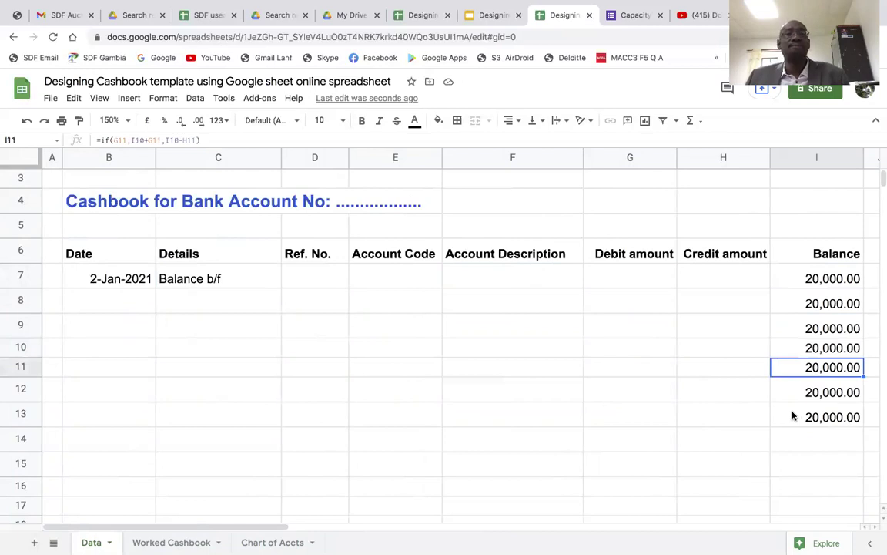
pyautogui.click(313, 277)
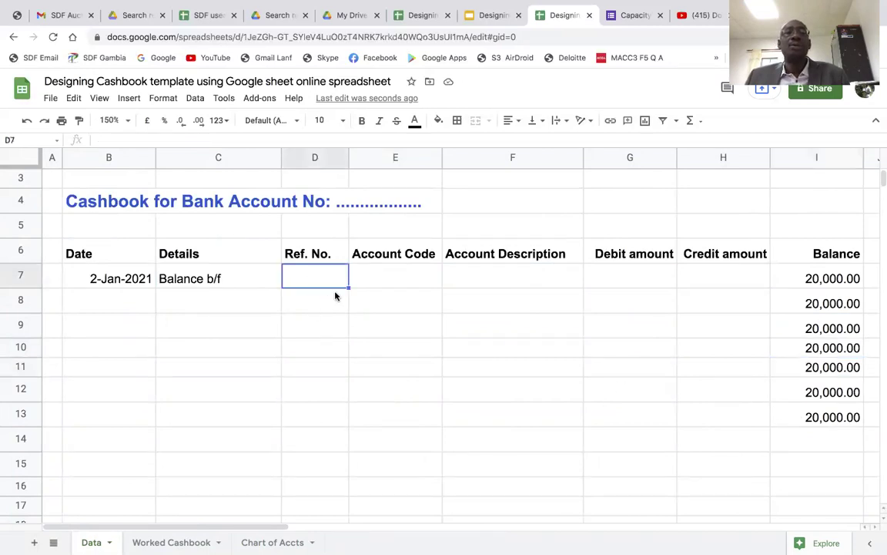
pyautogui.click(408, 279)
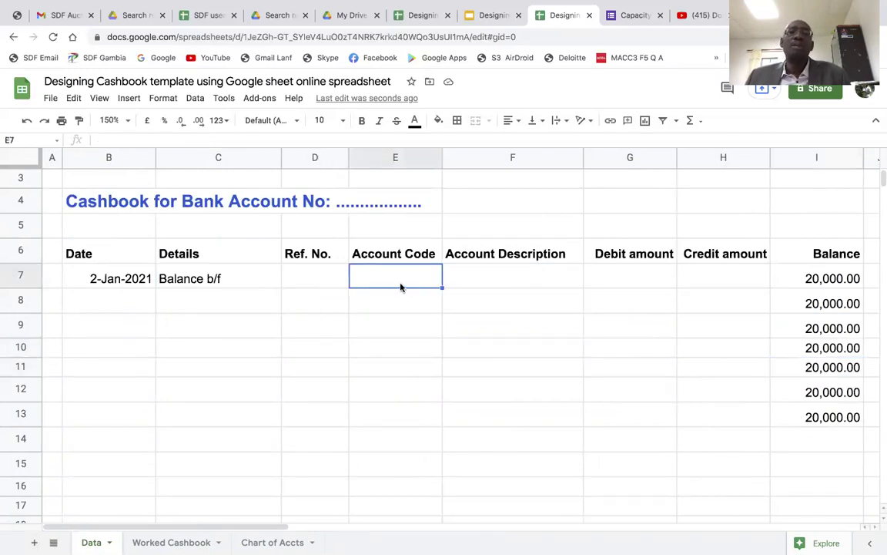
pyautogui.click(501, 287)
pyautogui.click(424, 281)
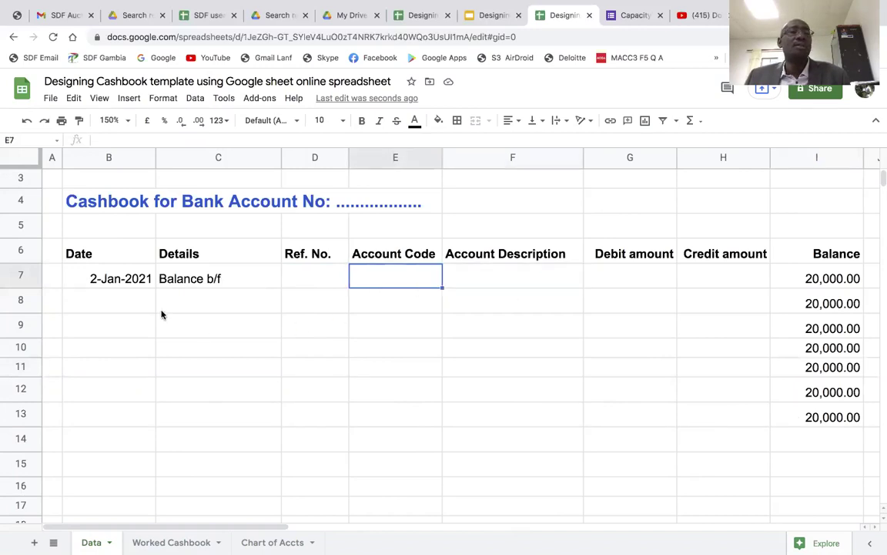
# Read the first transaction after the opening balance and its account code in the transaction list, and return to the cashbook columns.
pyautogui.click(639, 375)
pyautogui.press('Tab')
pyautogui.press('Tab')
pyautogui.press('Tab')
pyautogui.press('Tab')
pyautogui.press('Tab')
pyautogui.press('Tab')
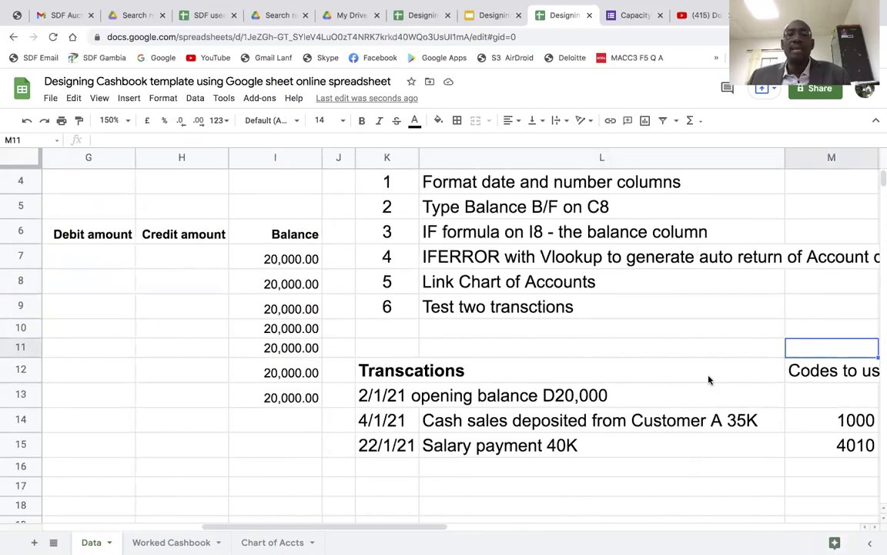
pyautogui.scroll(-1, 709, 379)
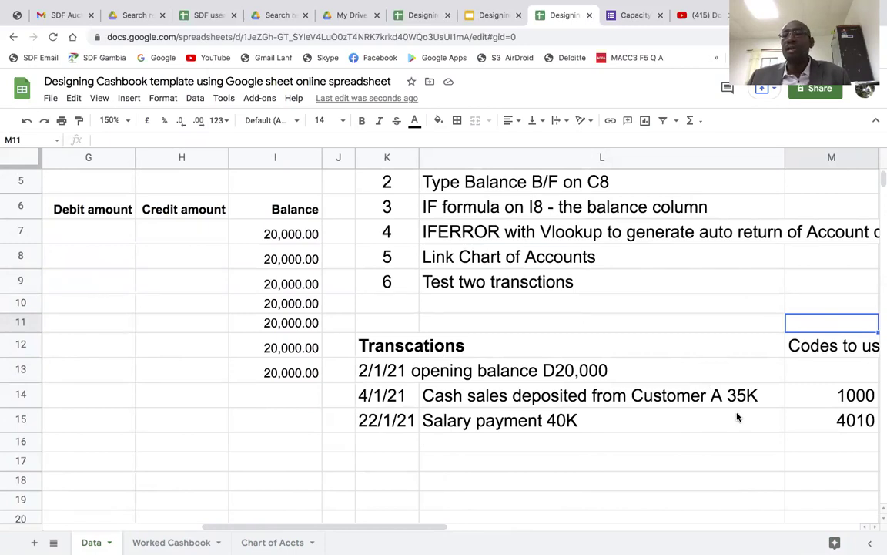
pyautogui.click(806, 404)
pyautogui.press('Left')
pyautogui.press('Left')
pyautogui.press('Left')
pyautogui.press('Left')
pyautogui.press('Left')
pyautogui.press('Left')
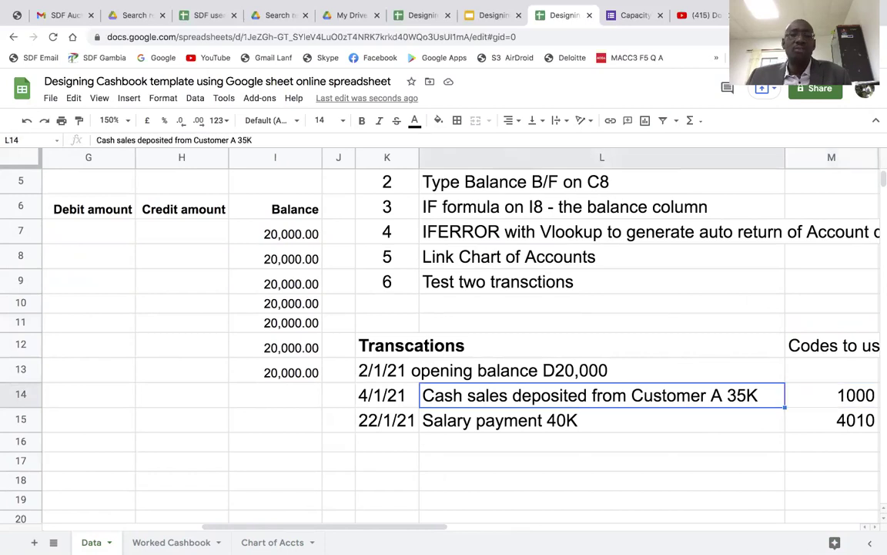
pyautogui.press('Left')
pyautogui.press('Left')
pyautogui.press('Left')
pyautogui.press('Left')
pyautogui.press('Left')
pyautogui.press('Left')
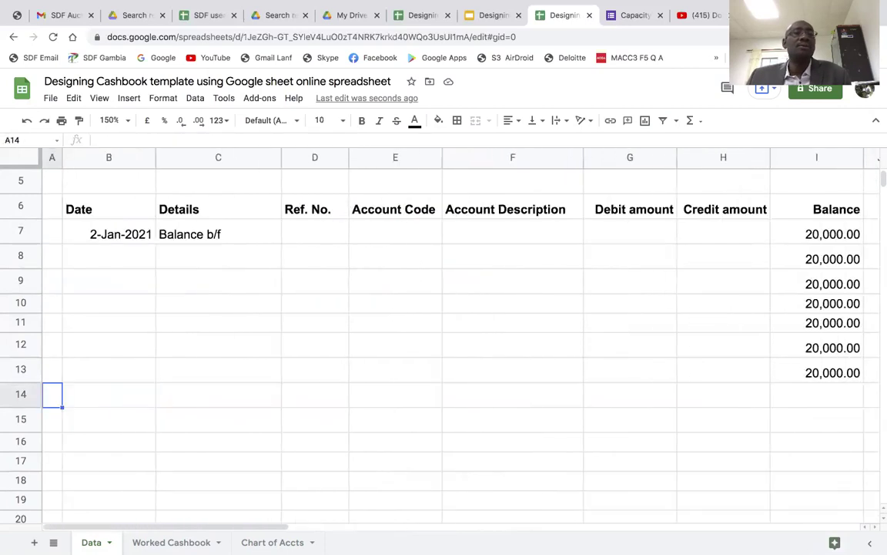
pyautogui.click(793, 414)
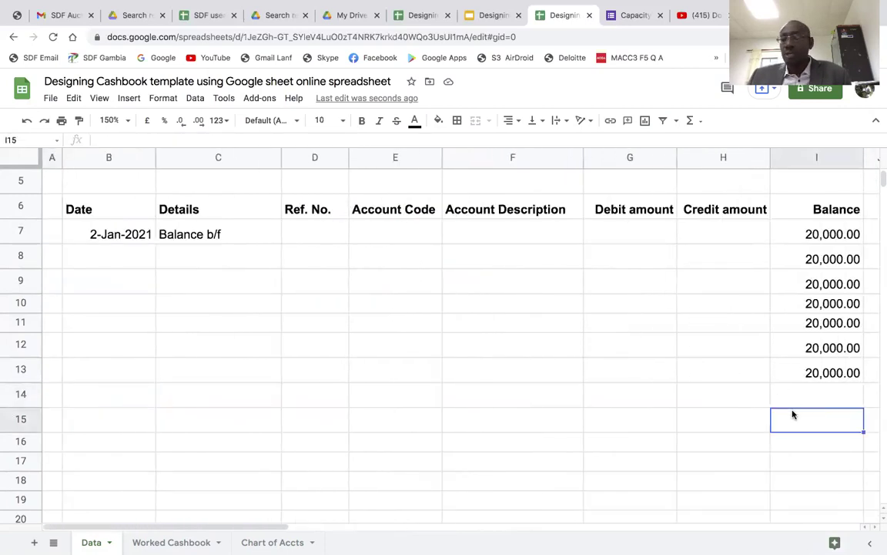
pyautogui.press('Right')
pyautogui.press('Right')
pyautogui.press('Right')
pyautogui.press('Right')
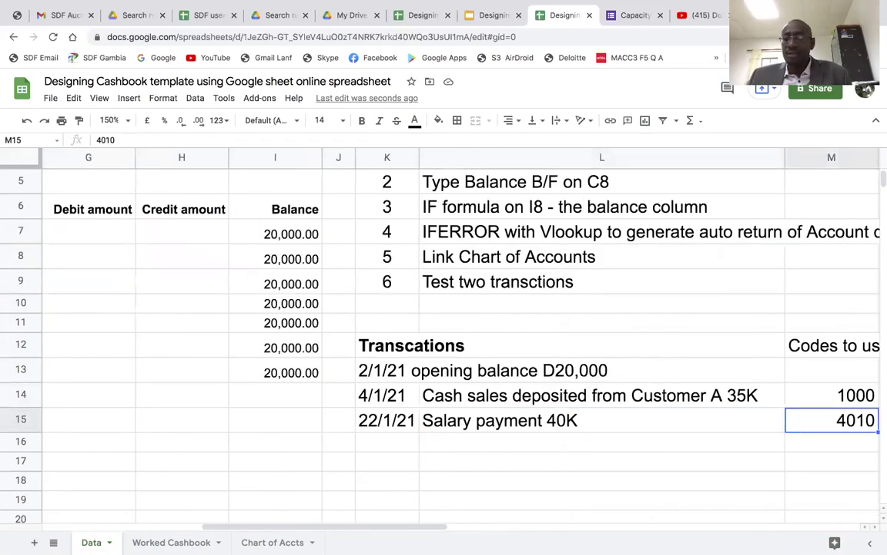
pyautogui.press('Left')
pyautogui.press('Left')
pyautogui.press('Left')
pyautogui.press('Left')
pyautogui.press('Left')
pyautogui.press('Left')
pyautogui.press('Left')
pyautogui.press('Left')
pyautogui.press('Left')
pyautogui.press('Left')
pyautogui.press('Left')
pyautogui.press('Left')
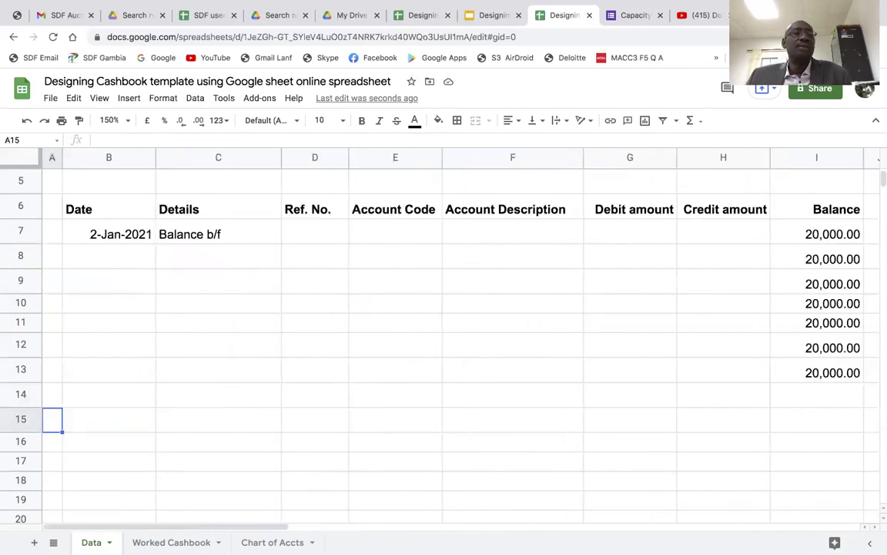
# Enter the date 4/1/21 in B8 and the details "Cash sales" in C8.
pyautogui.click(130, 259)
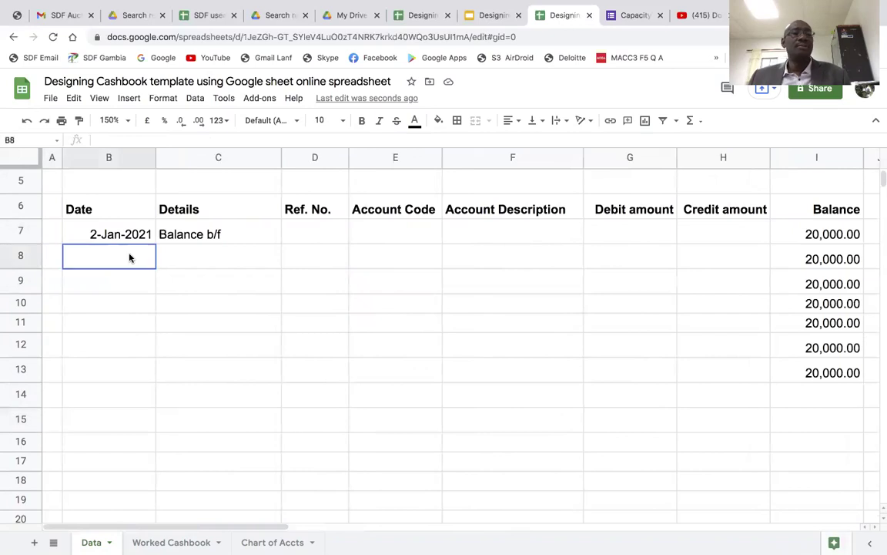
pyautogui.write('4/1')
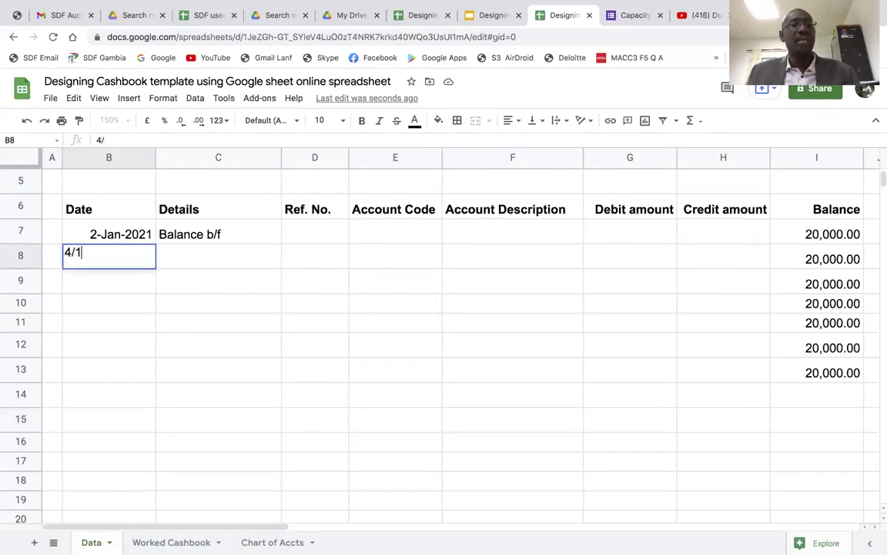
pyautogui.write('/21')
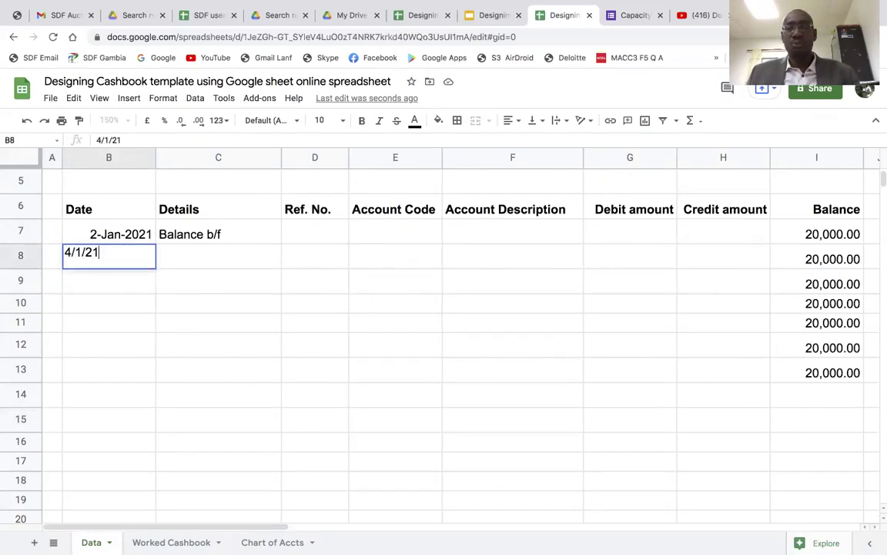
pyautogui.press('Return')
pyautogui.click(228, 255)
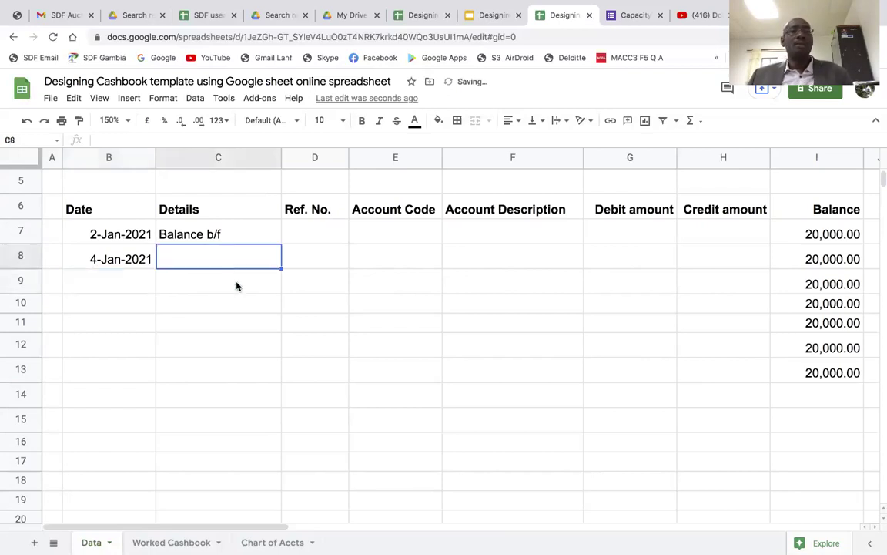
pyautogui.write('Cash ')
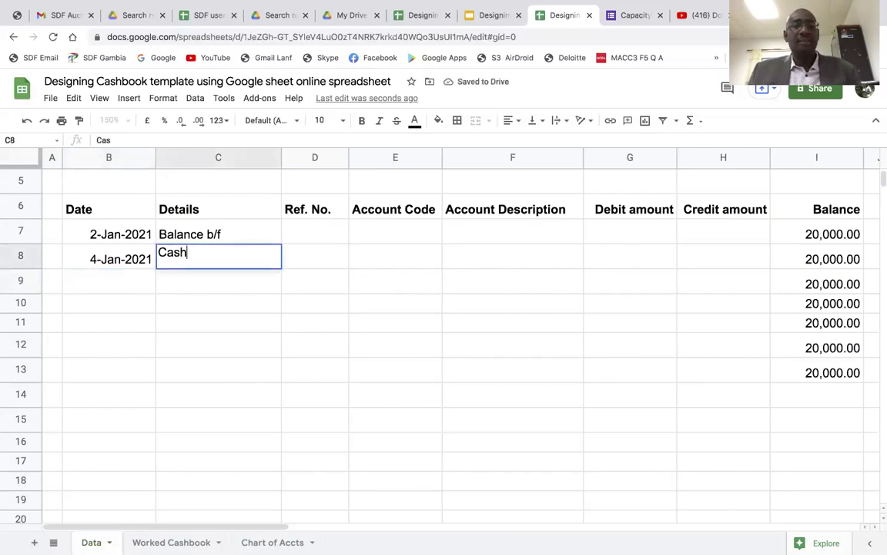
pyautogui.write('sal')
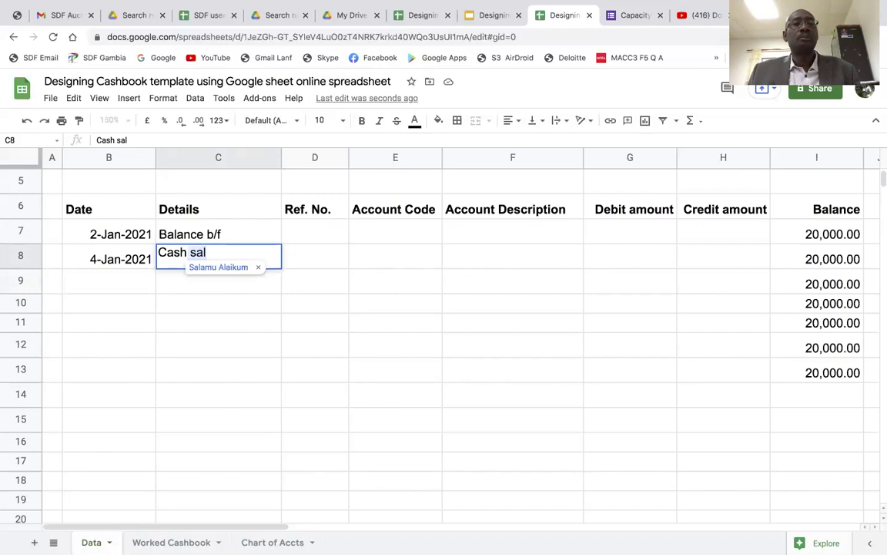
pyautogui.write('es')
pyautogui.press('Tab')
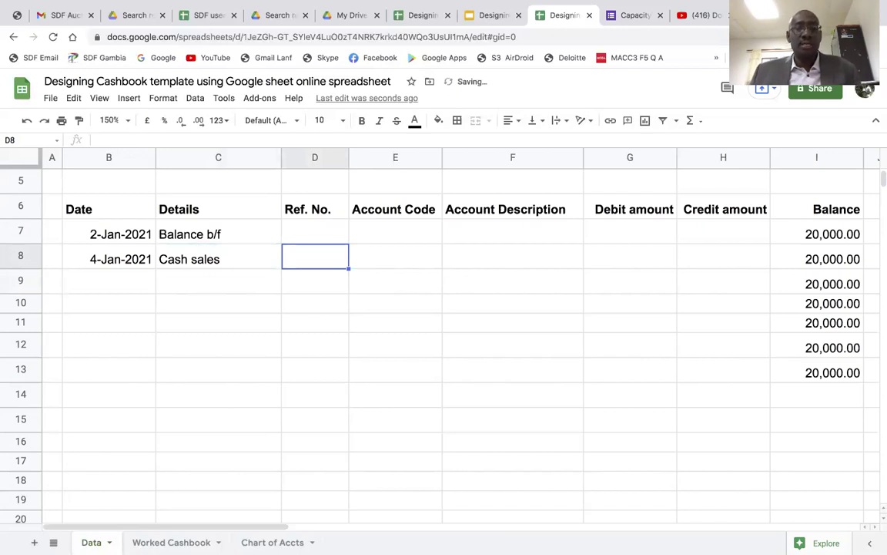
# Enter 12345 in D8 as the cash sales Ref. No., and move to the Account Code cell E8.
pyautogui.write('12345')
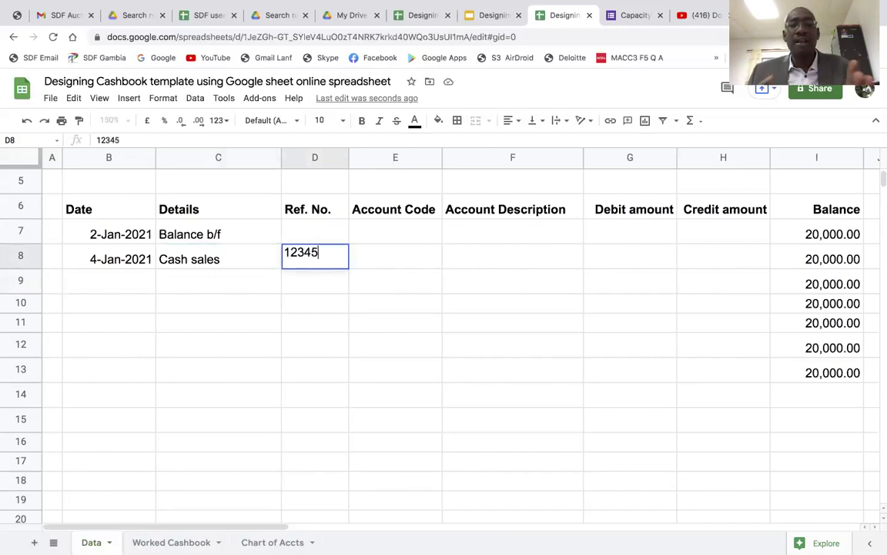
pyautogui.press('Tab')
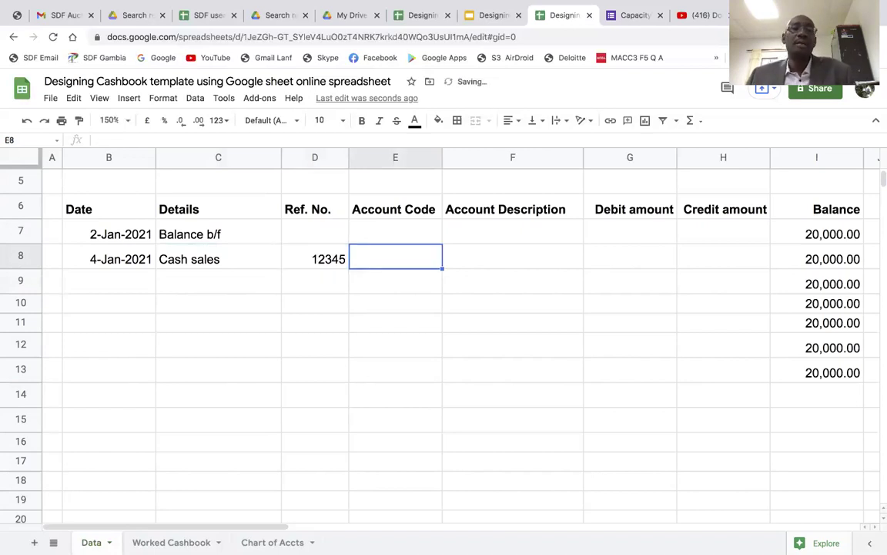
pyautogui.click(317, 259)
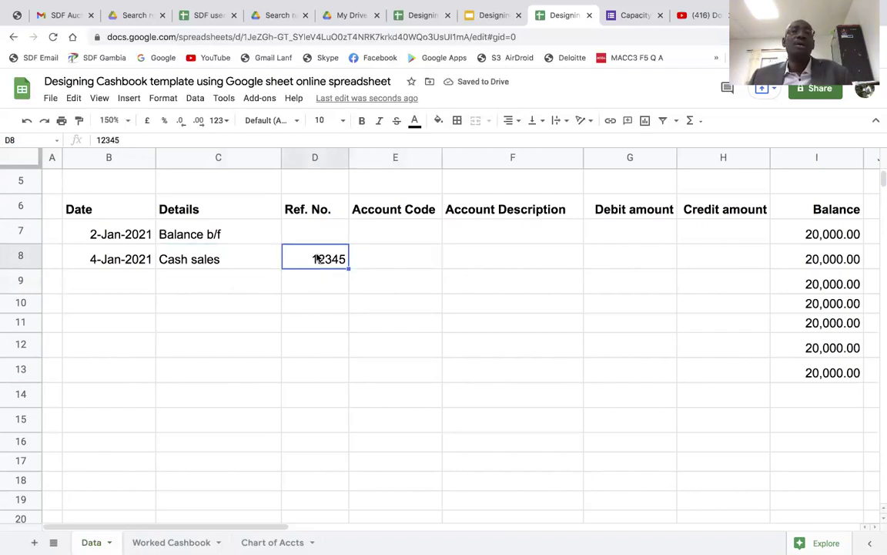
pyautogui.click(313, 216)
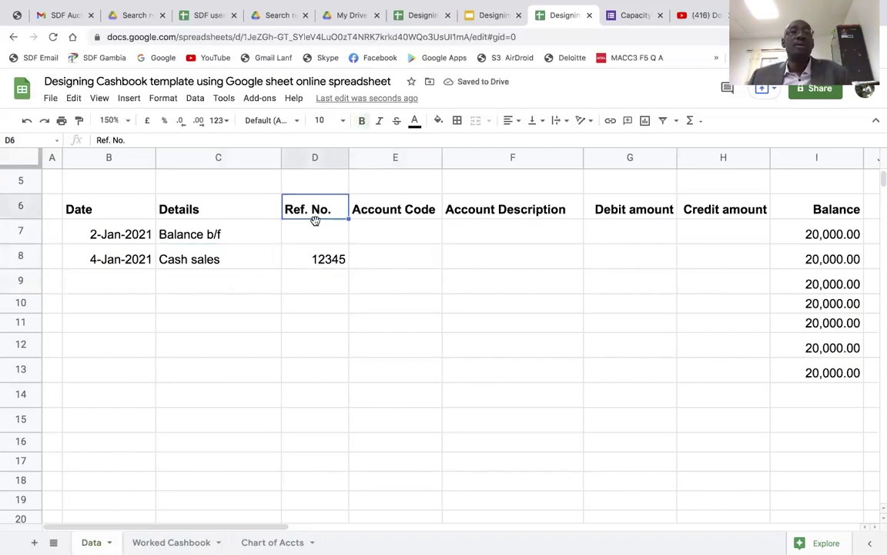
pyautogui.click(304, 262)
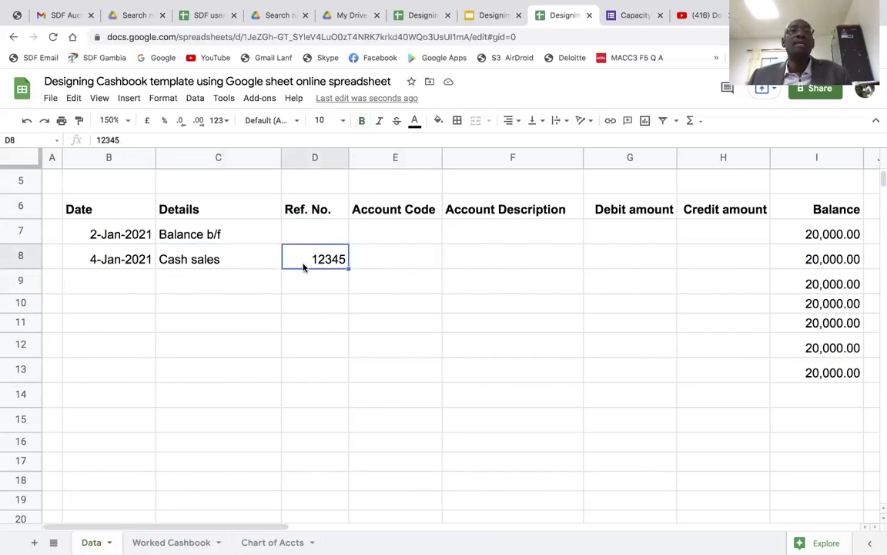
pyautogui.click(311, 207)
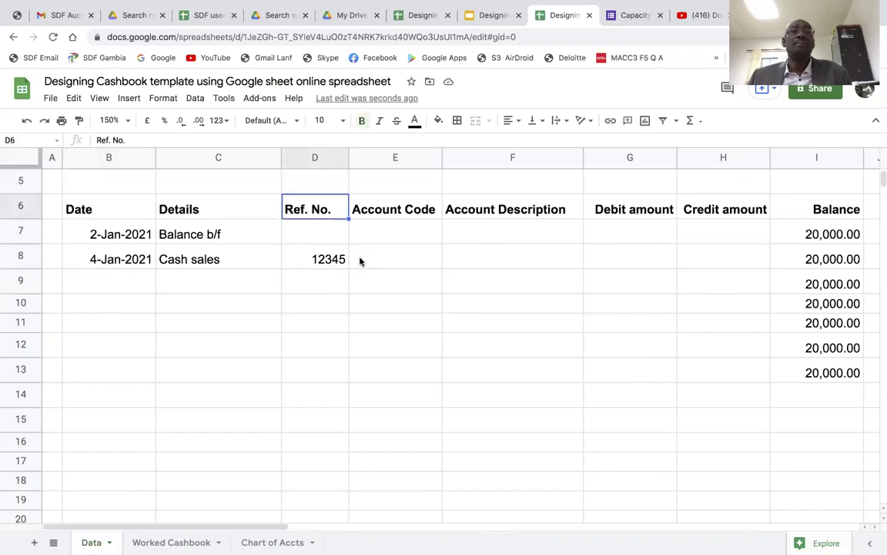
pyautogui.click(319, 262)
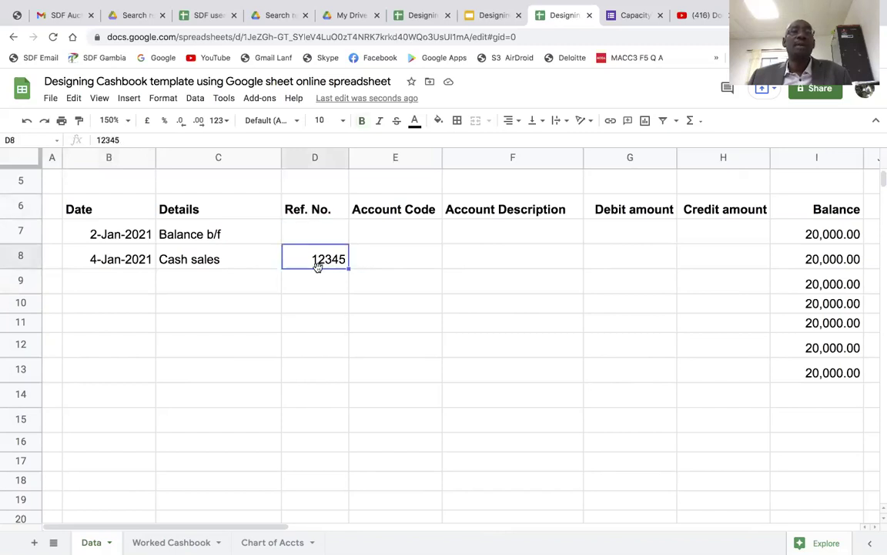
pyautogui.click(376, 261)
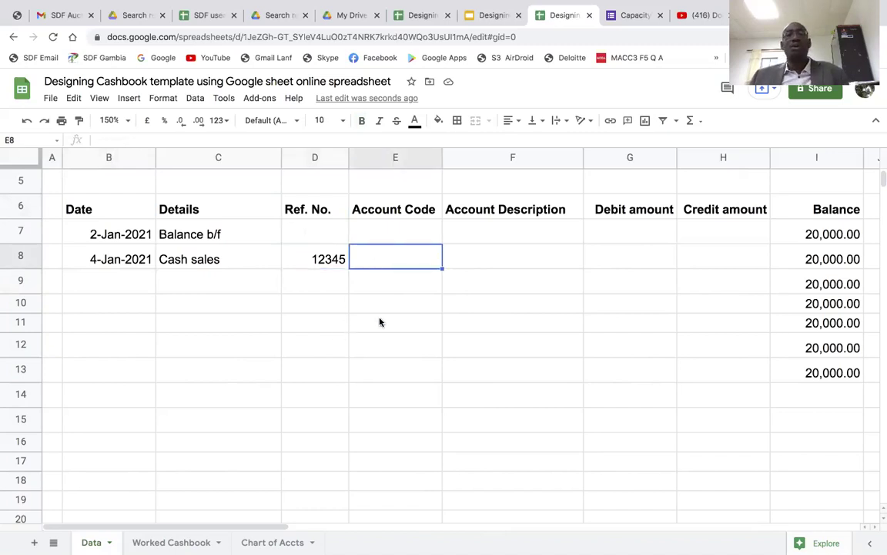
# Examine the Account Description formula in F8 and the empty cells around it, and look up the cash sales code in the Chart of Accts sheet.
pyautogui.click(478, 260)
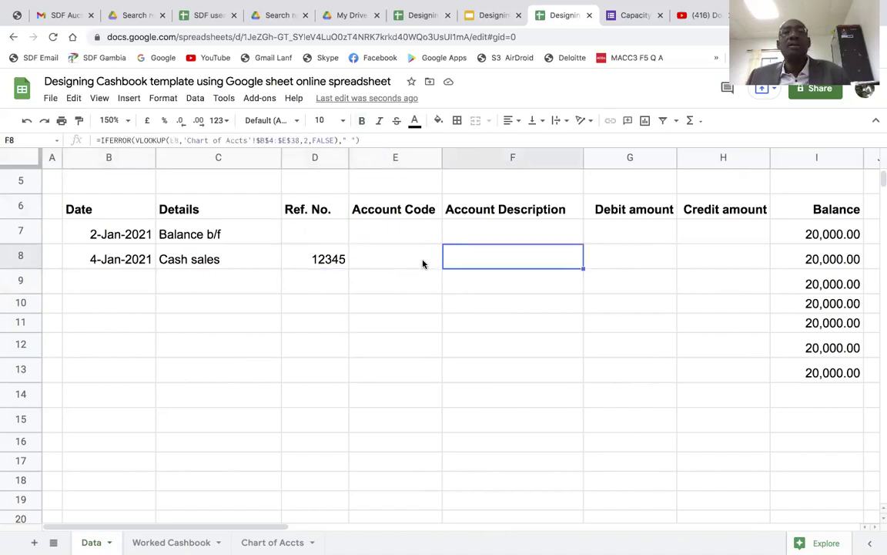
pyautogui.click(396, 262)
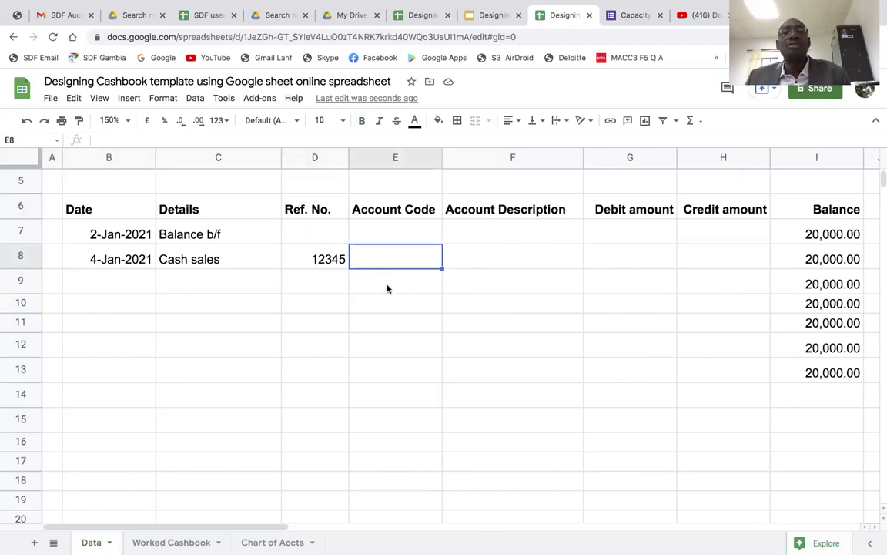
pyautogui.click(487, 254)
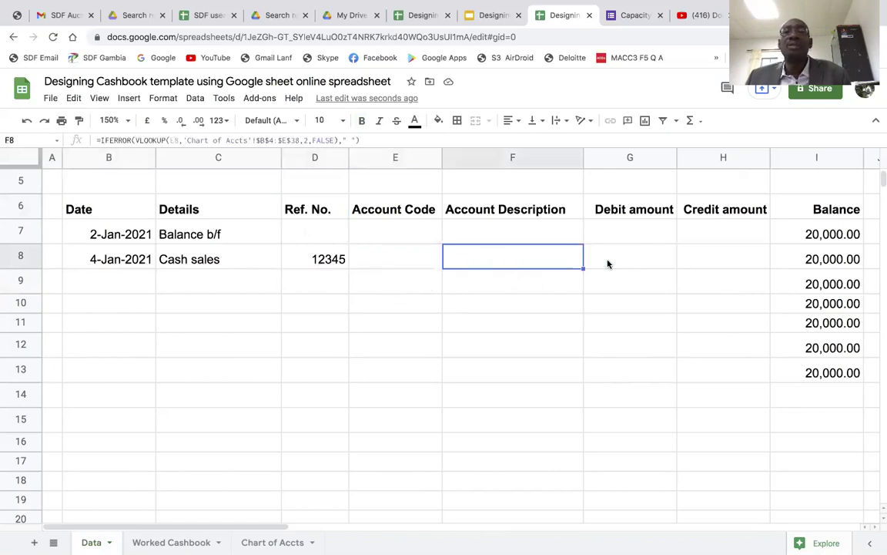
pyautogui.click(669, 262)
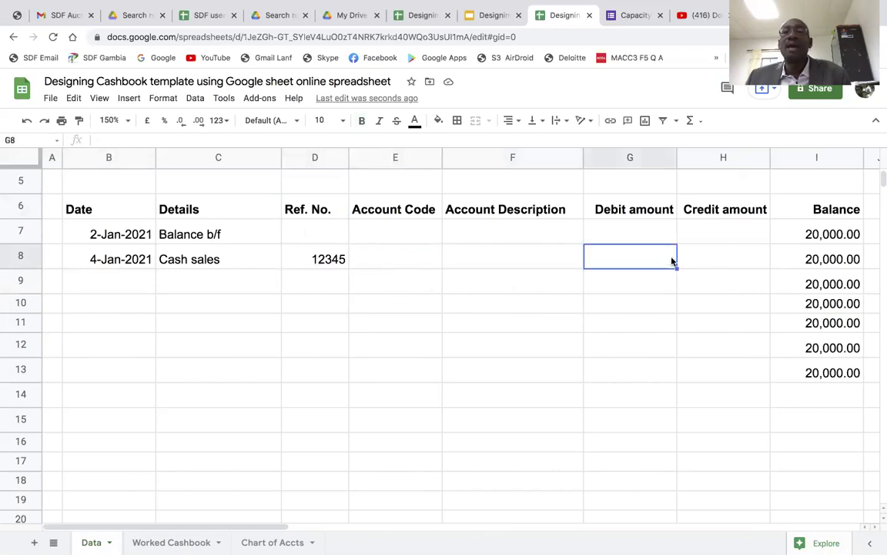
pyautogui.click(409, 262)
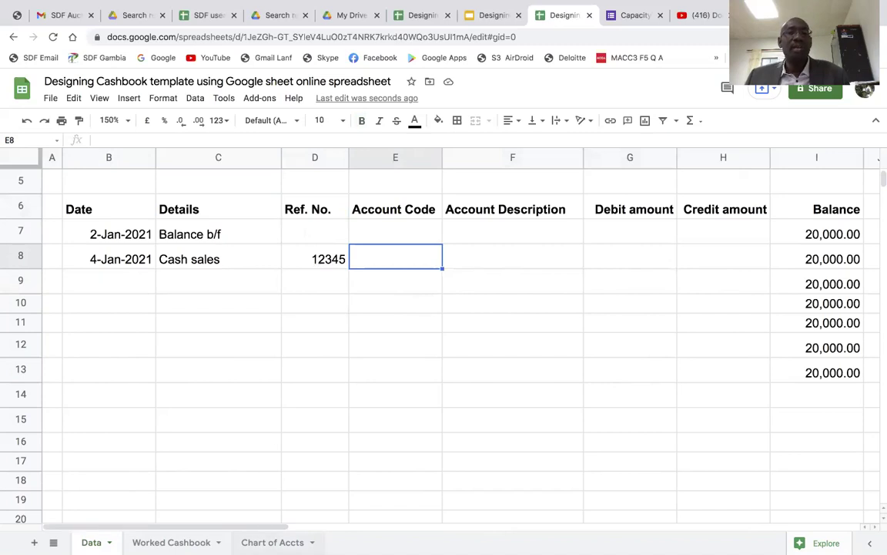
pyautogui.click(271, 542)
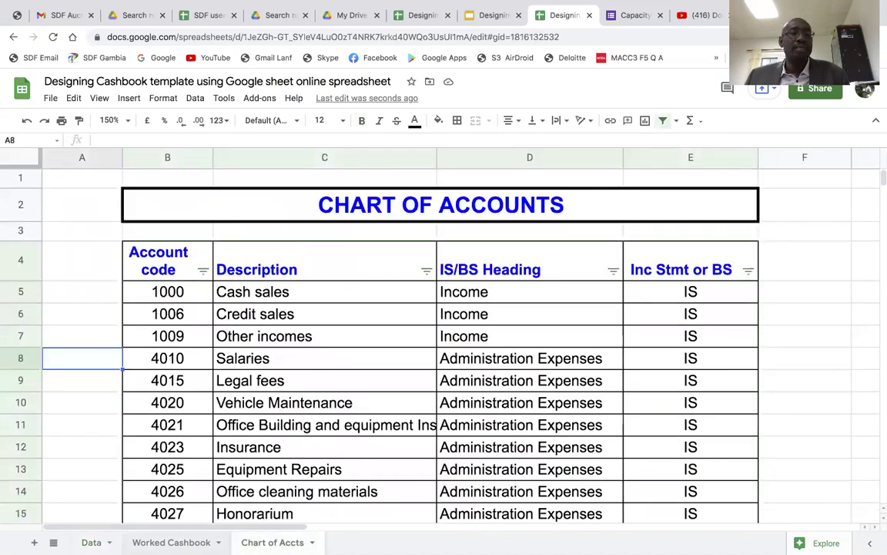
pyautogui.click(91, 543)
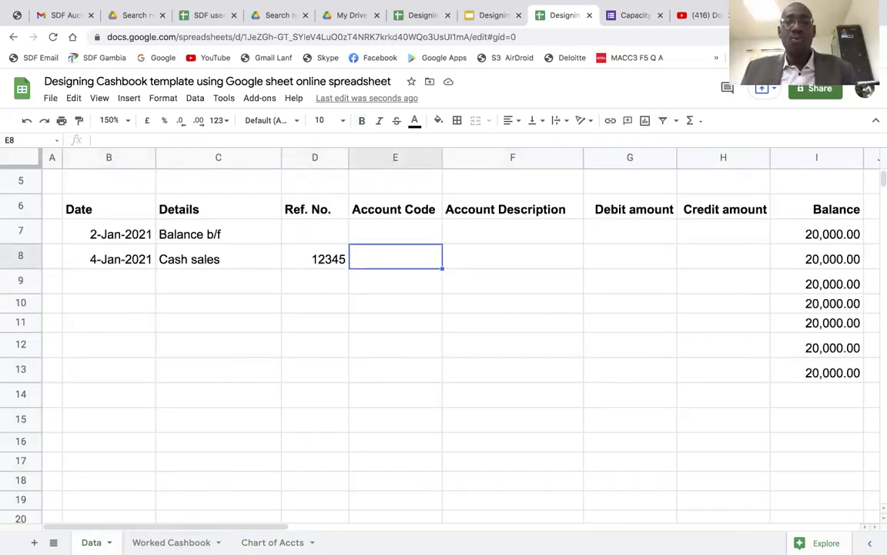
# Try account code 1000 in E8, undo the entry, and recheck the lookup formula in F8.
pyautogui.write('1000')
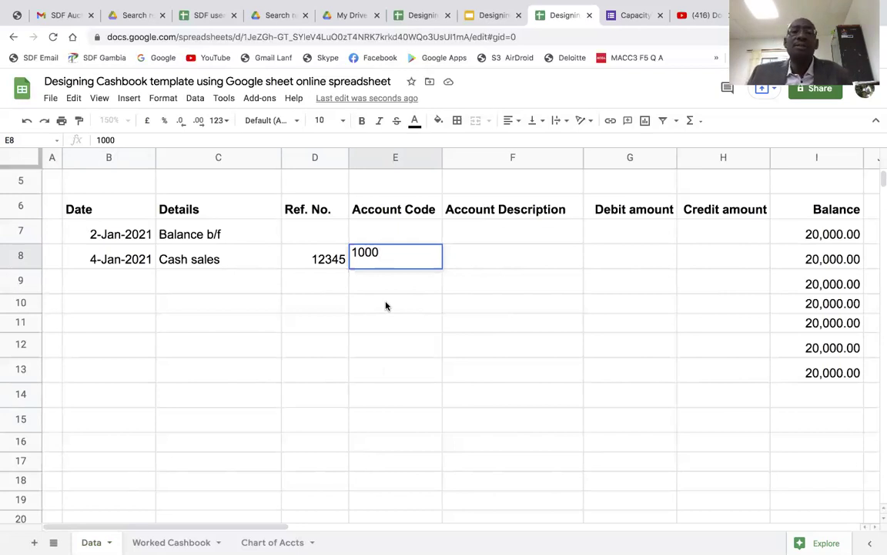
pyautogui.click(418, 289)
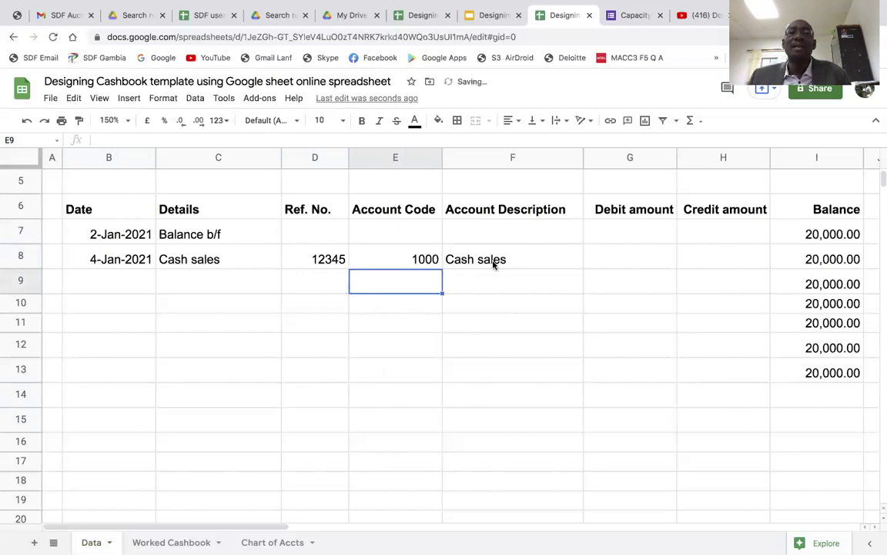
pyautogui.click(27, 120)
pyautogui.click(392, 291)
pyautogui.click(392, 257)
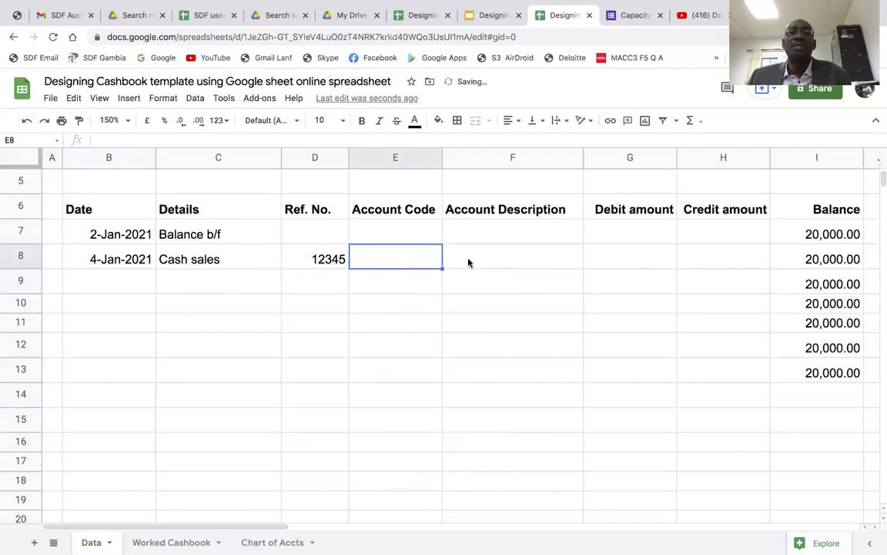
pyautogui.click(467, 260)
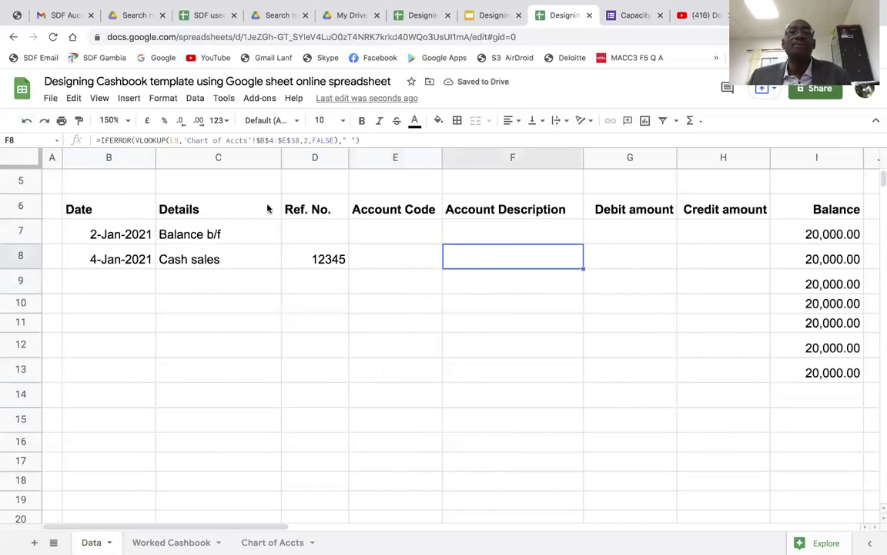
# Enter account code 1000 in E8 for the cash sales row.
pyautogui.click(384, 257)
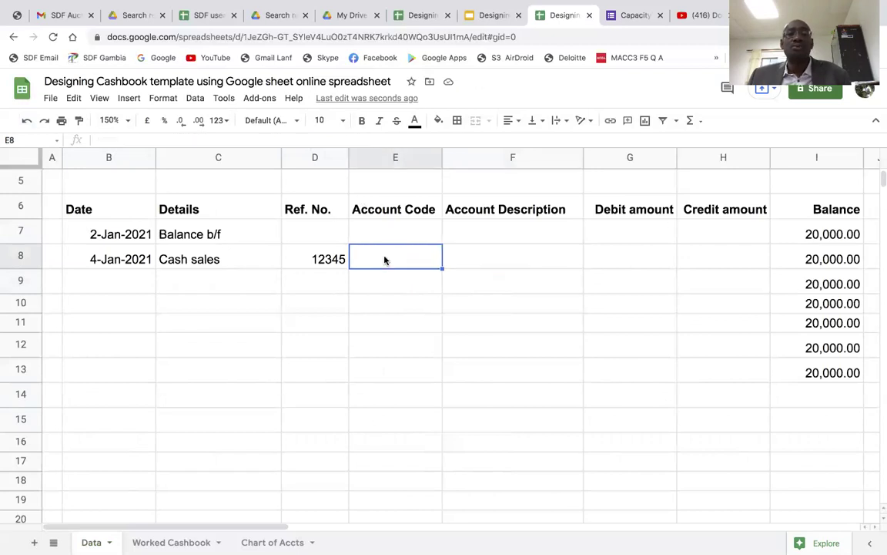
pyautogui.write('1000')
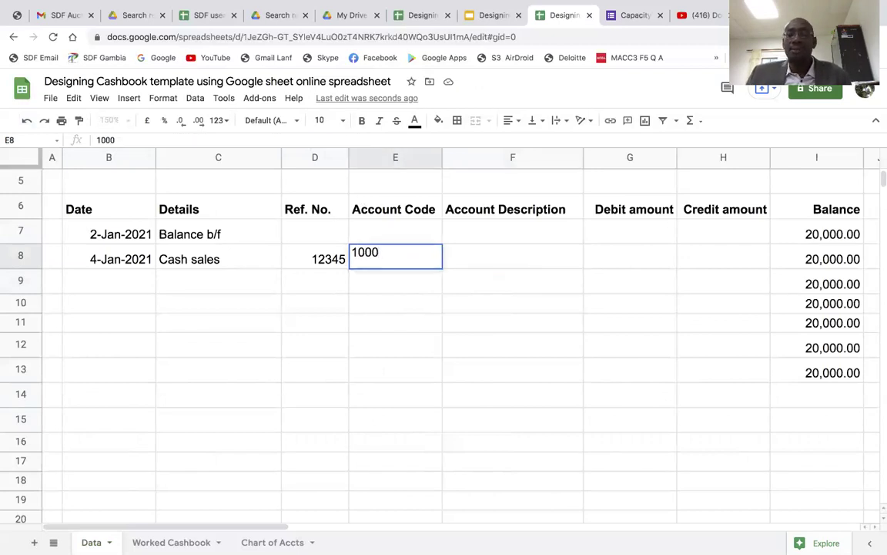
pyautogui.press('Return')
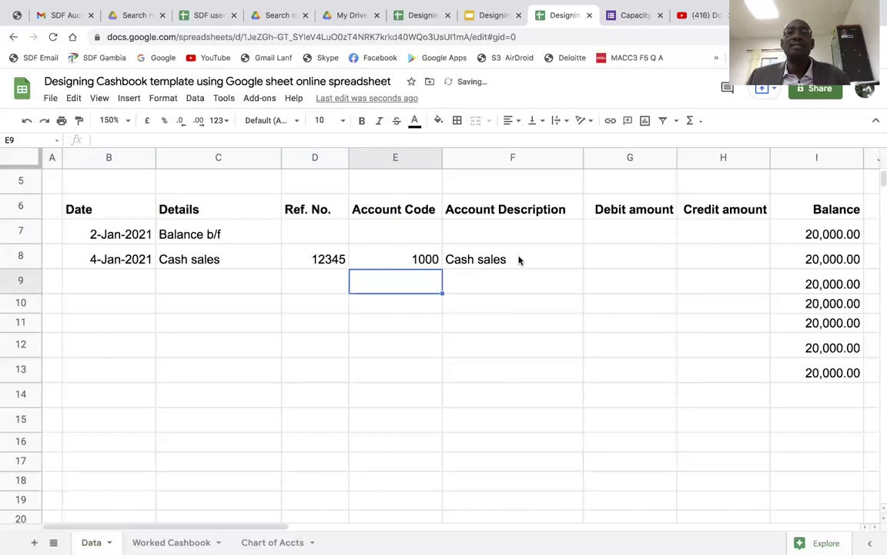
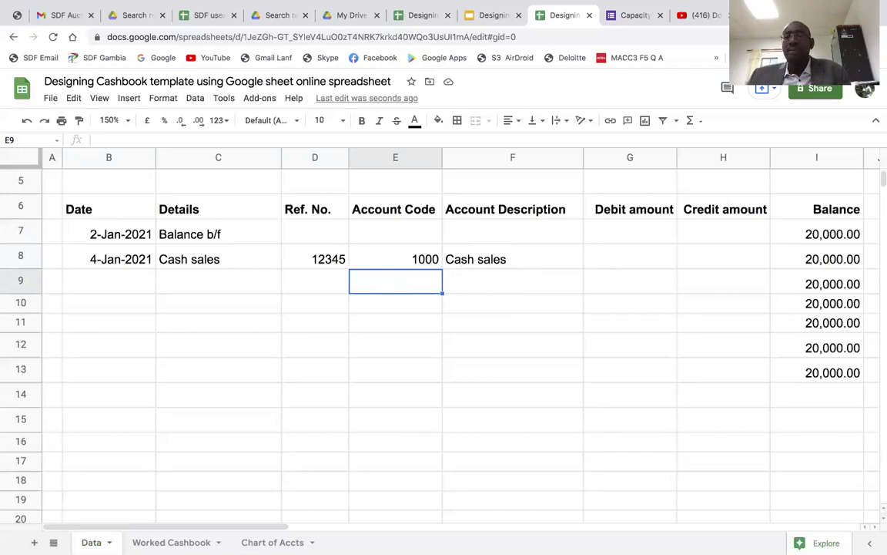
# Read the cash sales amount in the transaction list beside the cashbook, and return to the first cashbook columns.
pyautogui.press('Right')
pyautogui.press('Right')
pyautogui.press('Right')
pyautogui.press('Right')
pyautogui.press('Right')
pyautogui.press('Right')
pyautogui.press('Right')
pyautogui.press('Right')
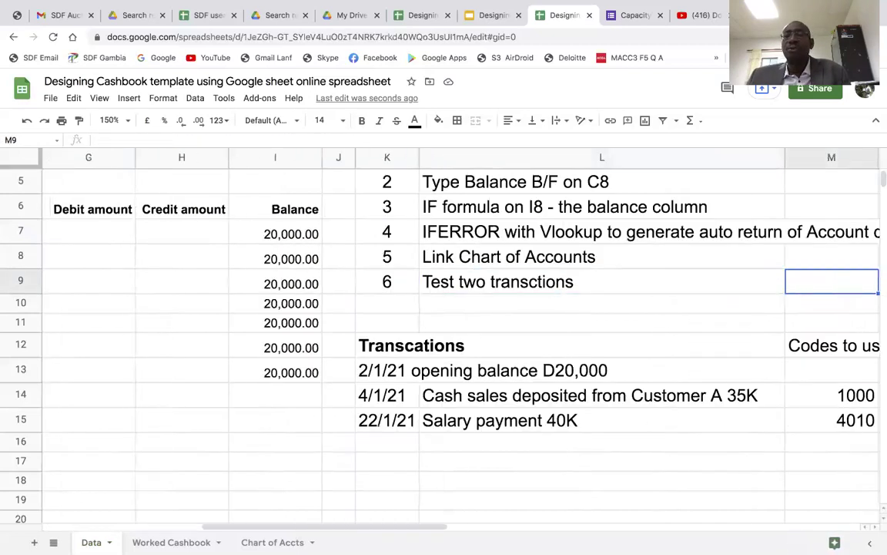
pyautogui.press('Left')
pyautogui.press('Left')
pyautogui.press('Left')
pyautogui.press('Left')
pyautogui.press('Left')
pyautogui.press('Left')
pyautogui.press('Left')
pyautogui.press('Left')
pyautogui.press('Left')
pyautogui.press('Left')
pyautogui.press('Left')
pyautogui.press('Left')
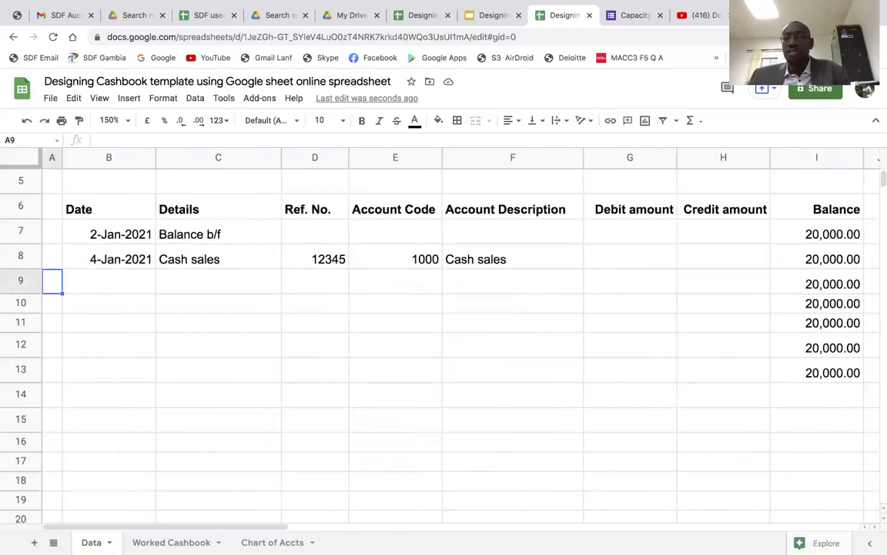
# Enter 35000 in G8 as the debit amount of the cash sales row.
pyautogui.scroll(1, 655, 371)
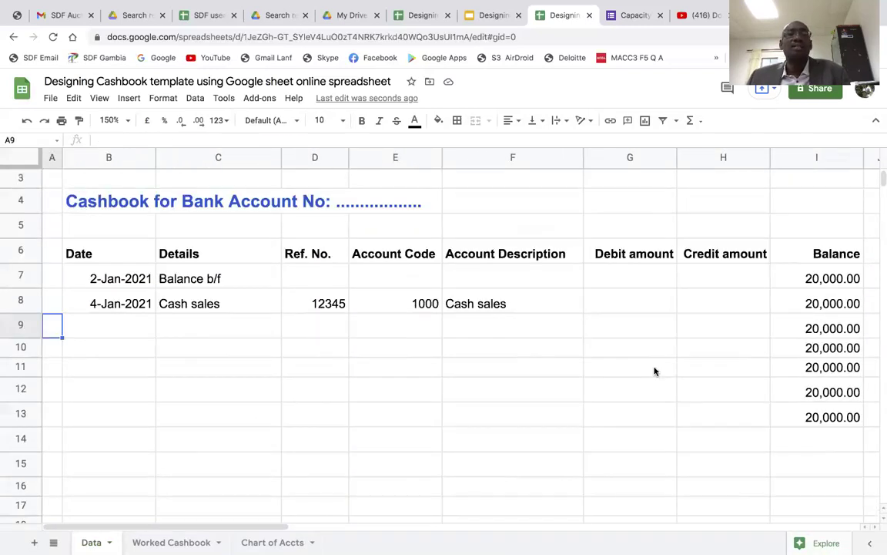
pyautogui.scroll(1, 654, 371)
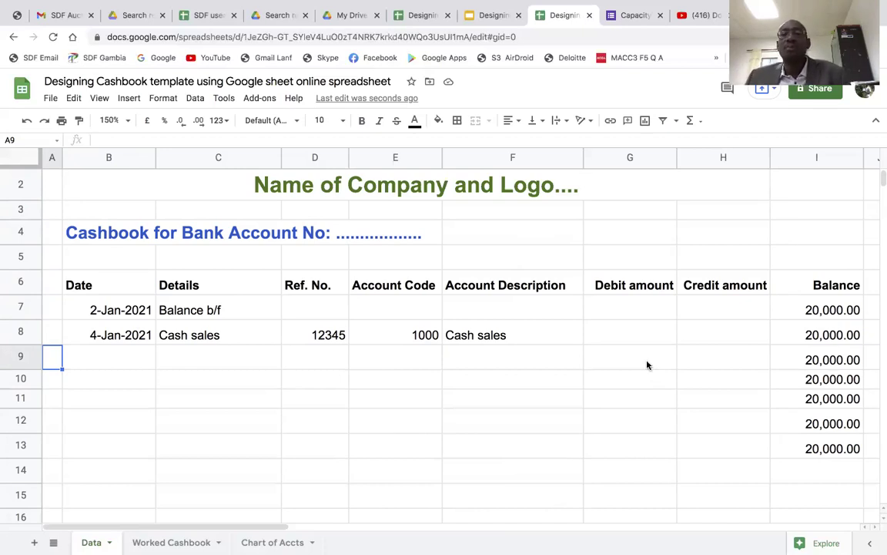
pyautogui.click(612, 339)
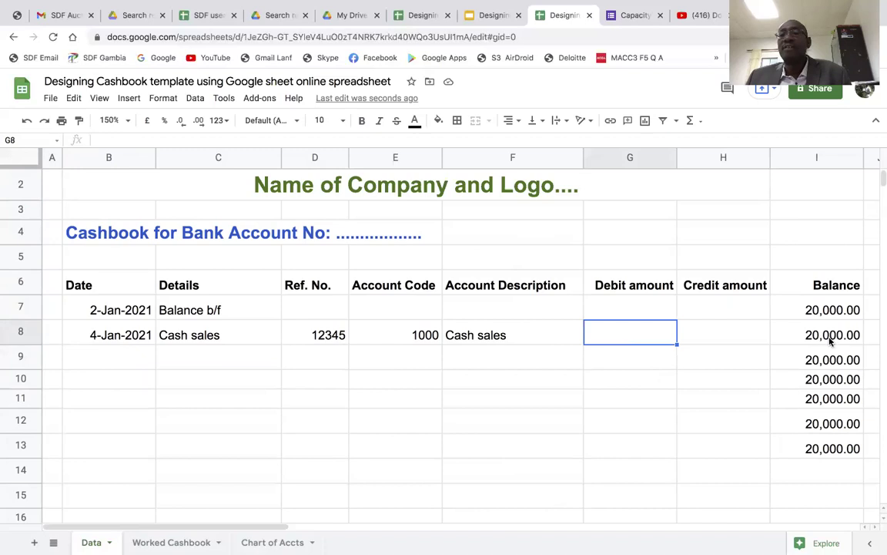
pyautogui.write('35000')
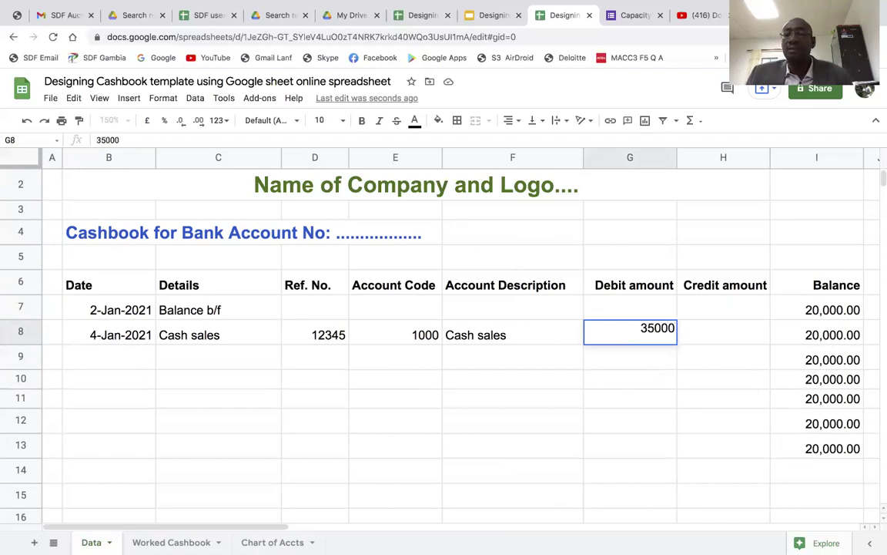
pyautogui.press('Return')
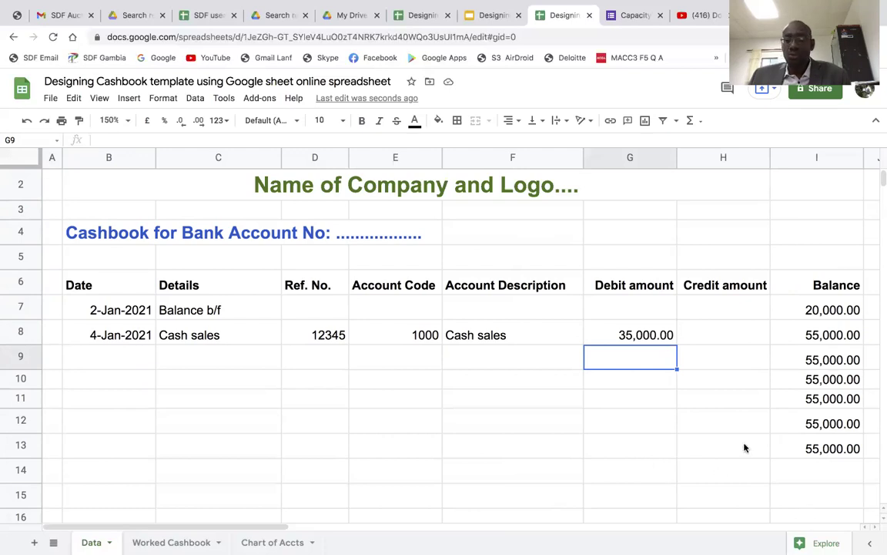
# Read the salary payment entry in the transaction list, including its date and amount, and return to the cashbook columns.
pyautogui.press('Right')
pyautogui.press('Right')
pyautogui.press('Right')
pyautogui.press('Right')
pyautogui.press('Right')
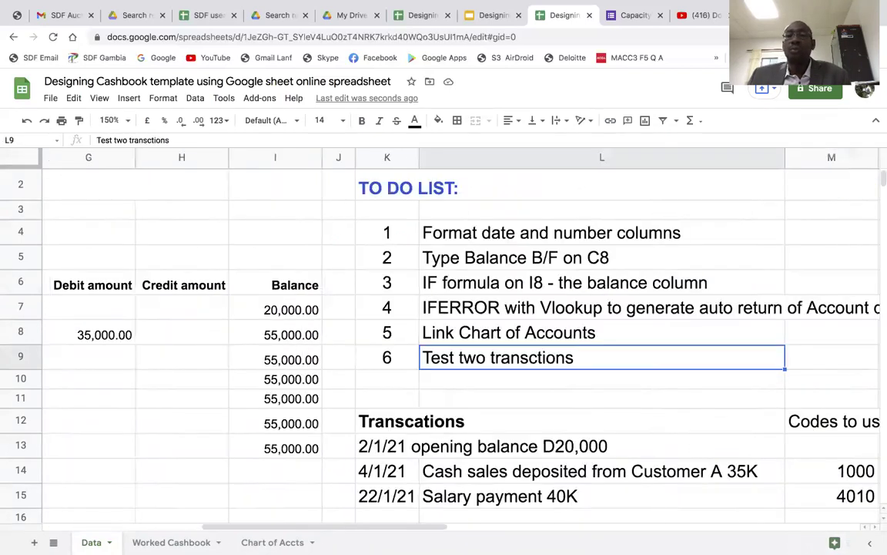
pyautogui.scroll(-3, 745, 448)
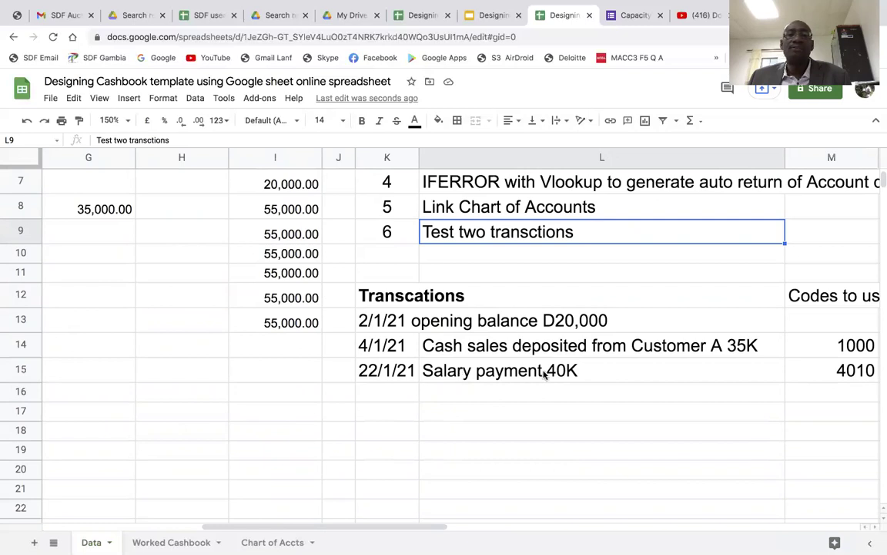
pyautogui.click(379, 373)
pyautogui.click(131, 324)
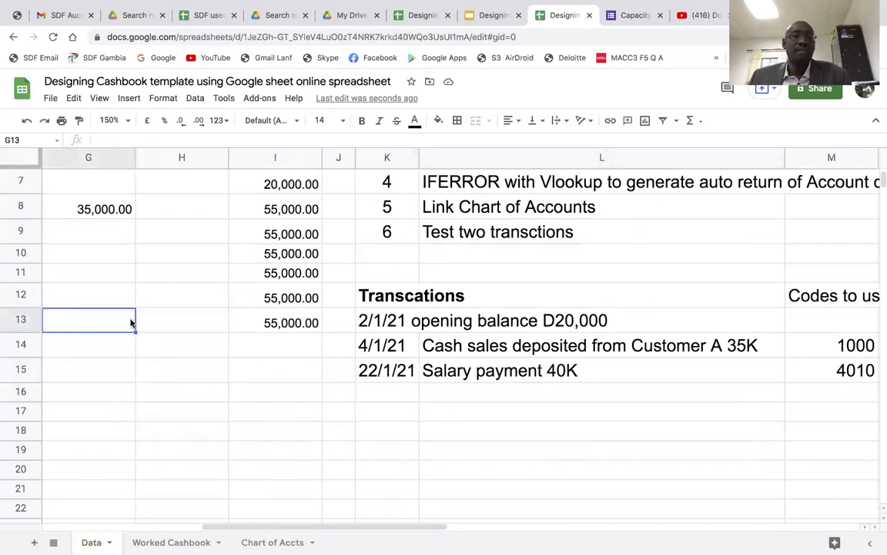
pyautogui.press('Left')
pyautogui.press('Home')
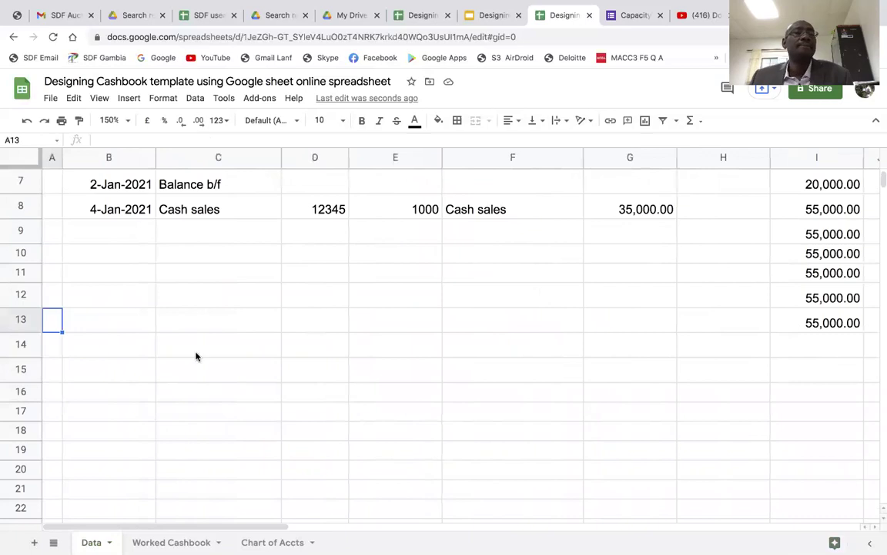
# Enter the date 22/1/21 in B9 for the salary payment.
pyautogui.scroll(3, 50, 233)
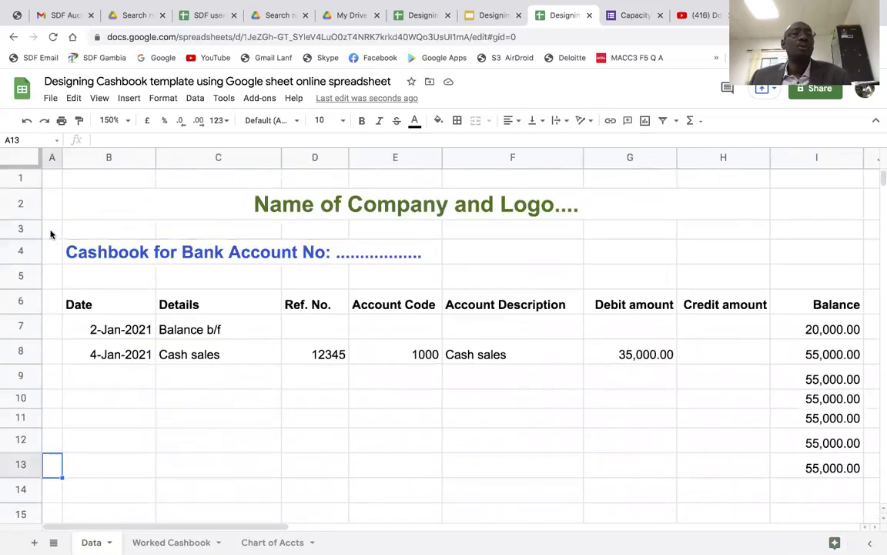
pyautogui.click(132, 377)
pyautogui.write('22/')
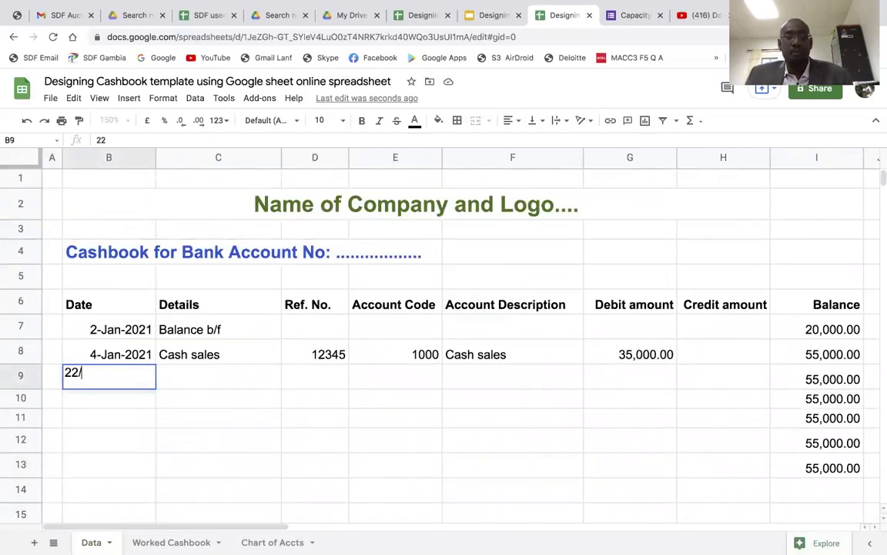
pyautogui.write('1/21')
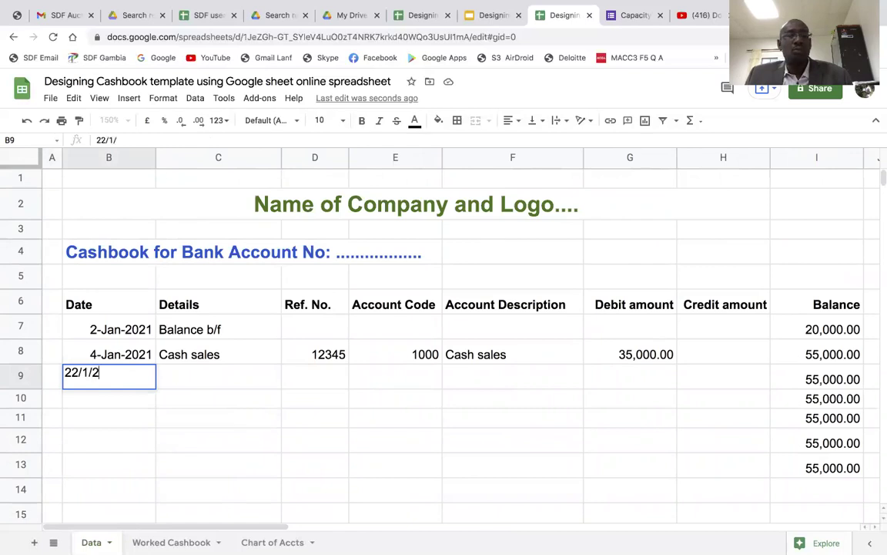
pyautogui.press('Return')
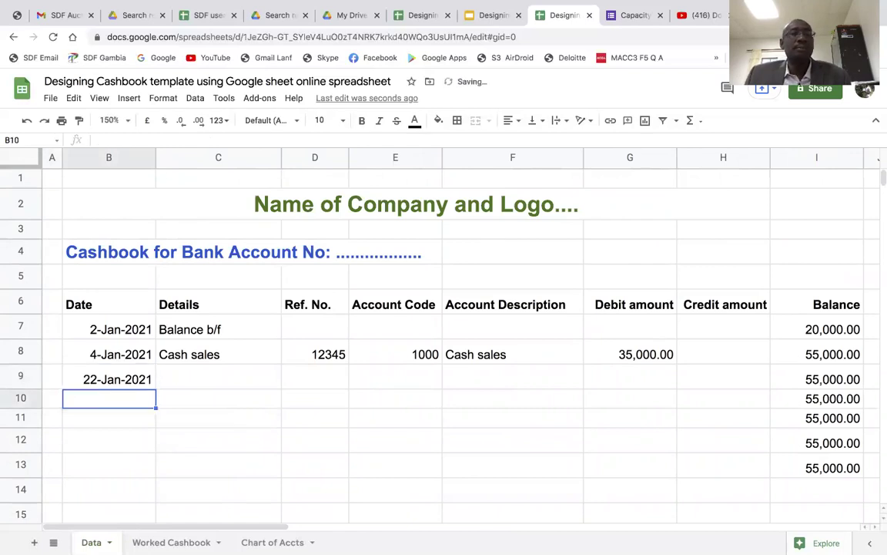
# Enter Salary as the details in C9 and PV001287 as the reference number in D9.
pyautogui.click(192, 377)
pyautogui.write('Sal')
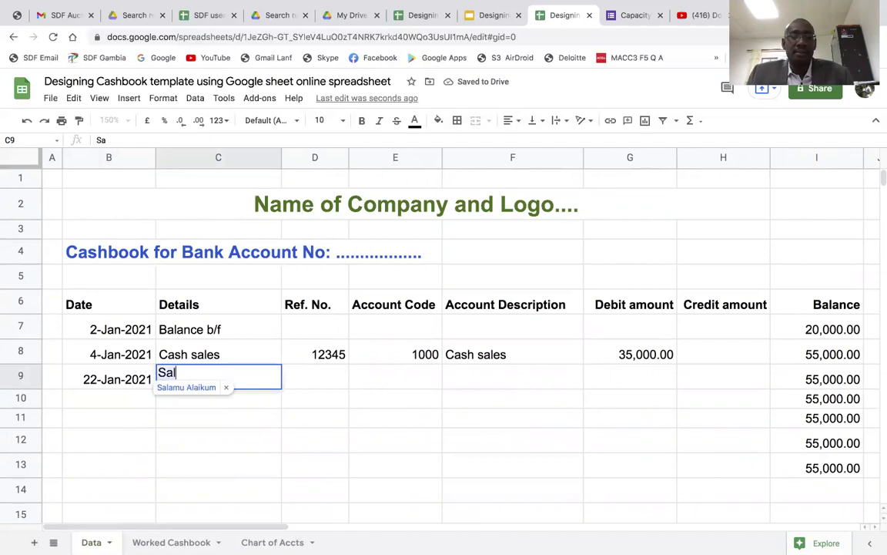
pyautogui.write('ary')
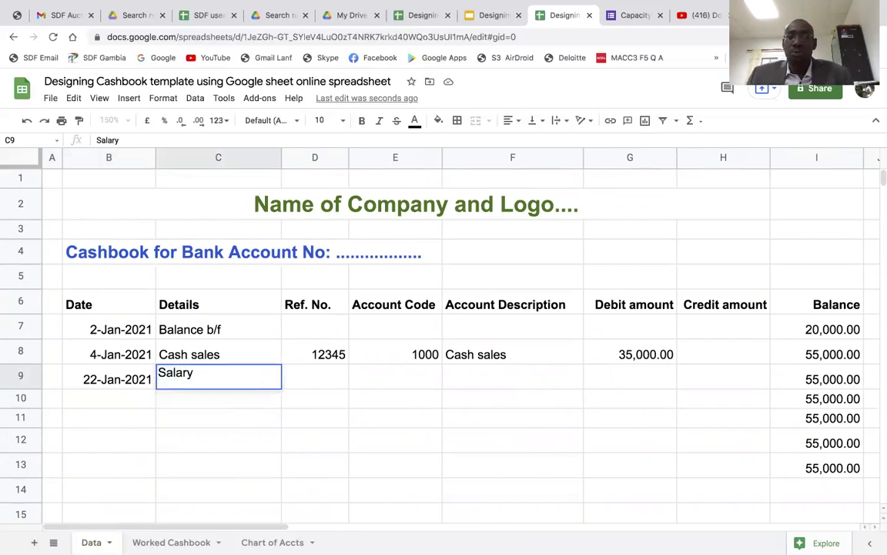
pyautogui.press('Tab')
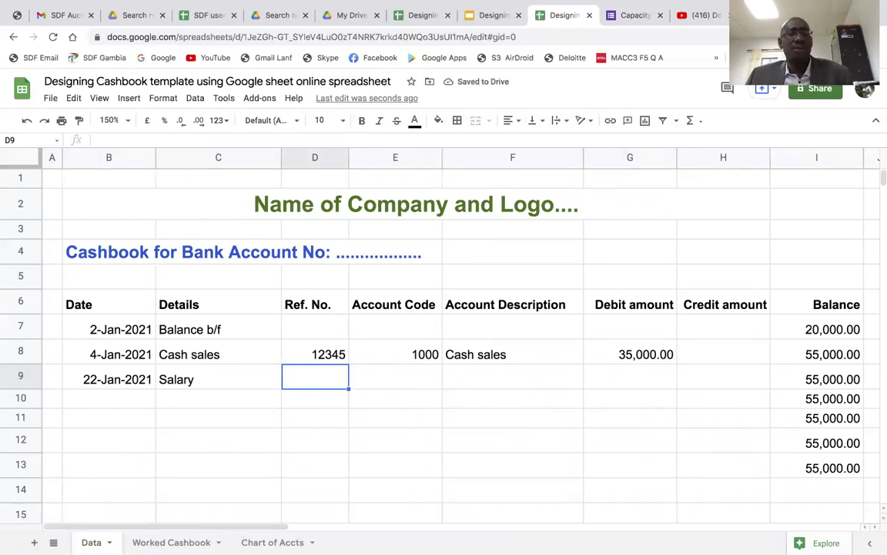
pyautogui.write('PV')
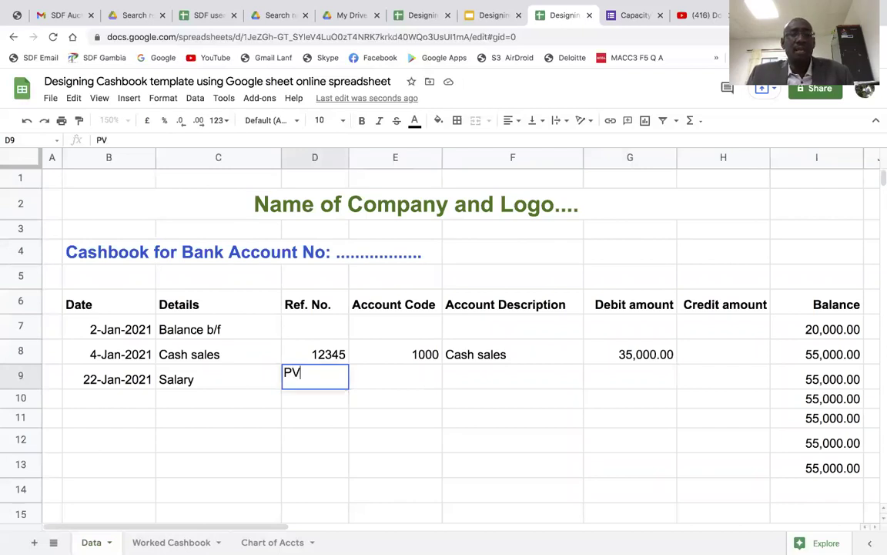
pyautogui.write('0012')
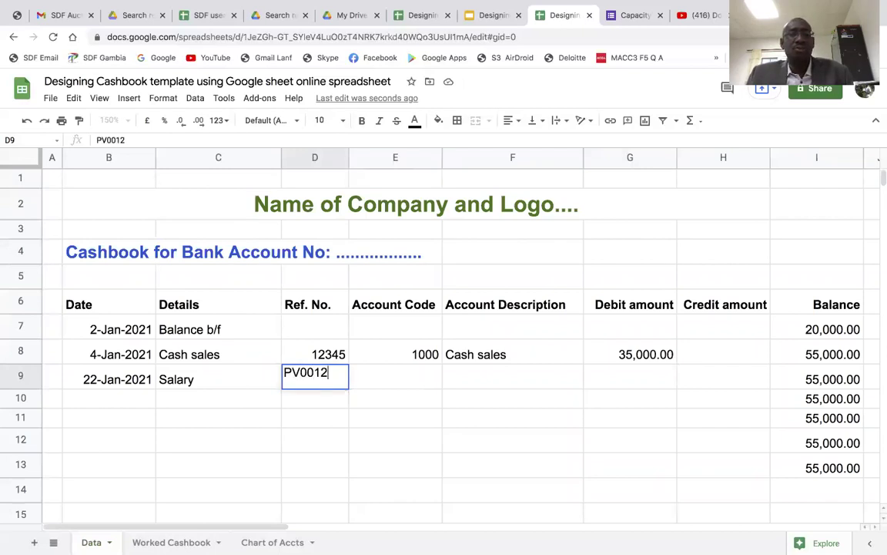
pyautogui.write('87')
pyautogui.press('Return')
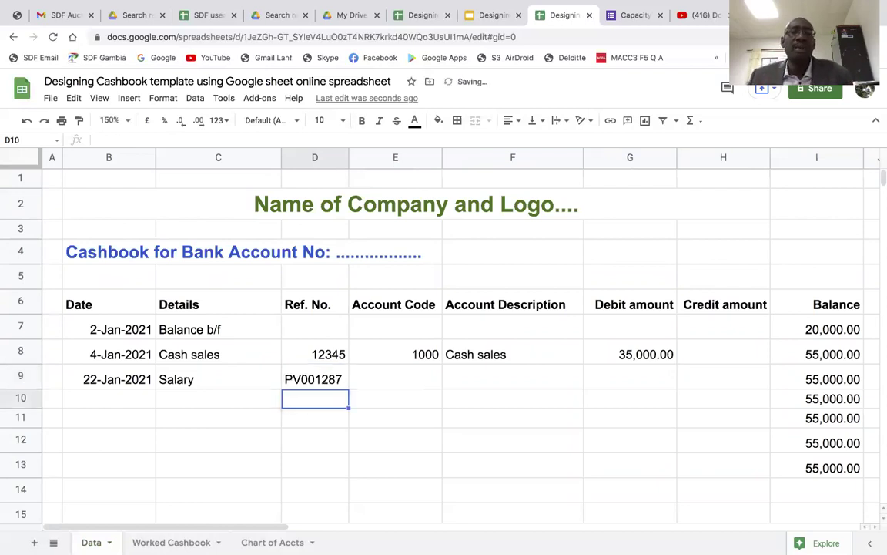
# Look up the salaries code in the Chart of Accts sheet and enter 4010 as the account code in E9.
pyautogui.click(312, 387)
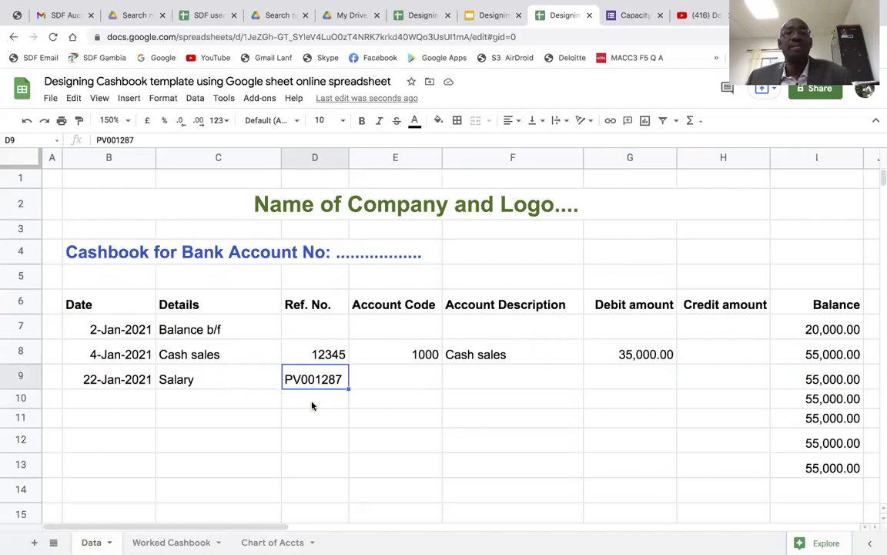
pyautogui.click(378, 381)
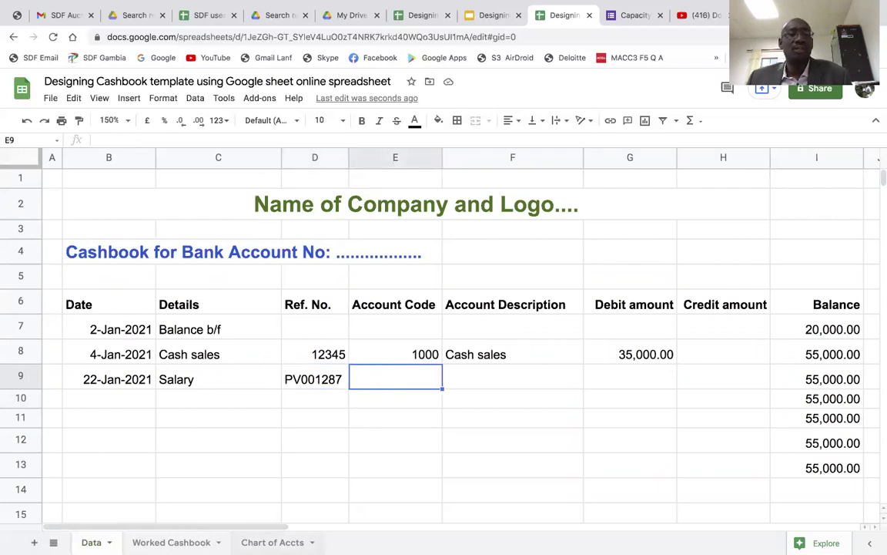
pyautogui.click(272, 542)
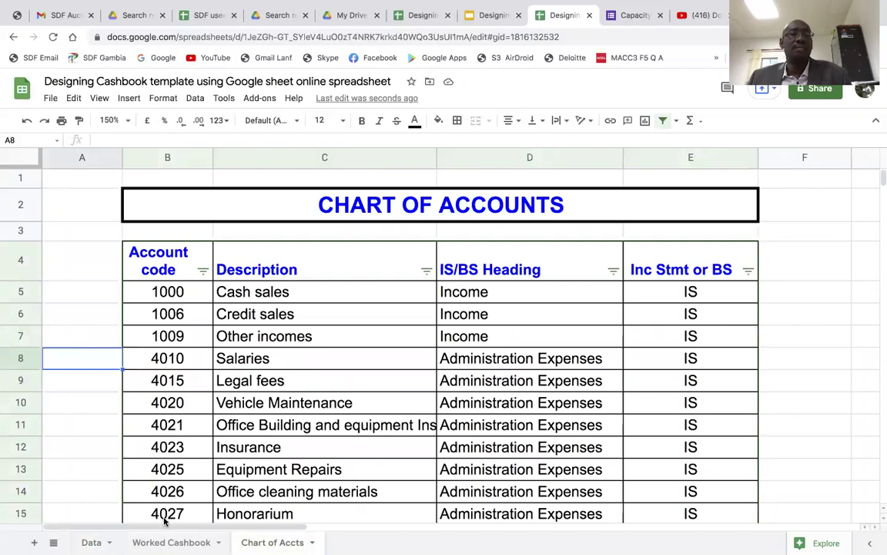
pyautogui.click(89, 536)
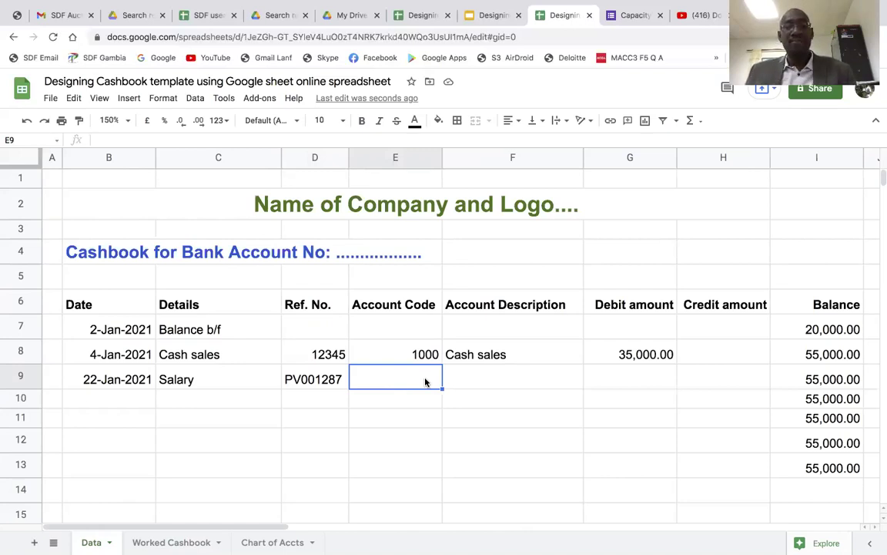
pyautogui.write('4010')
pyautogui.press('Return')
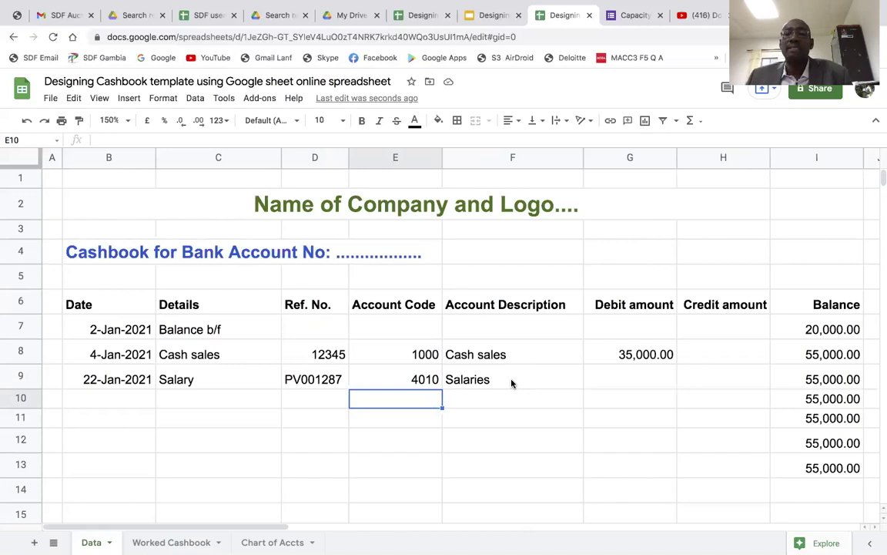
# Read the salary payment amount in the transaction list beside the cashbook, and return to the first cashbook columns.
pyautogui.click(701, 380)
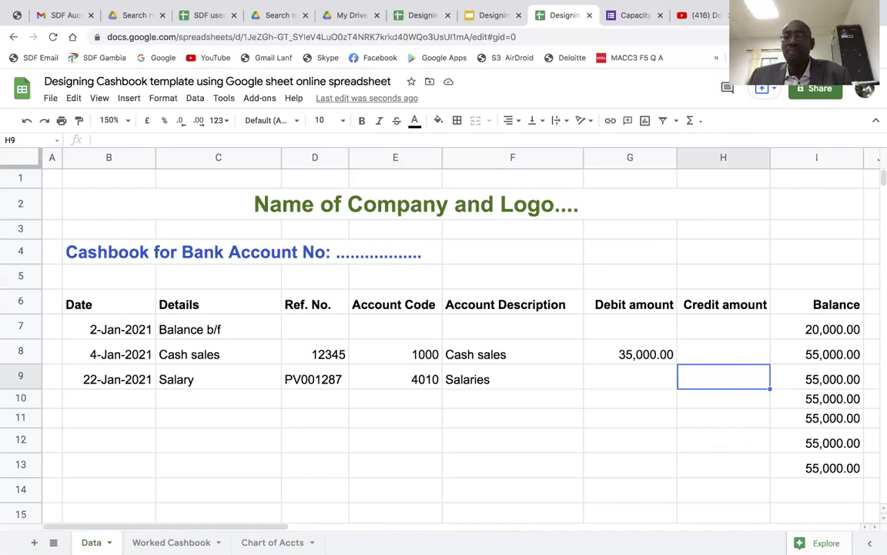
pyautogui.press('Right')
pyautogui.press('Right')
pyautogui.press('Right')
pyautogui.press('Right')
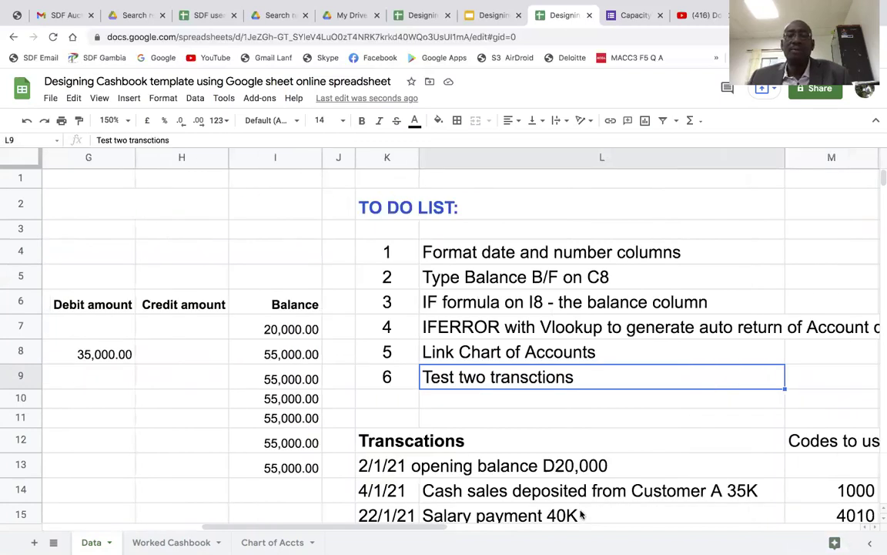
pyautogui.press('Left')
pyautogui.press('Left')
pyautogui.press('Left')
pyautogui.press('Left')
pyautogui.press('Left')
pyautogui.press('Left')
pyautogui.press('Left')
pyautogui.press('Left')
pyautogui.press('Left')
pyautogui.press('Left')
pyautogui.press('Left')
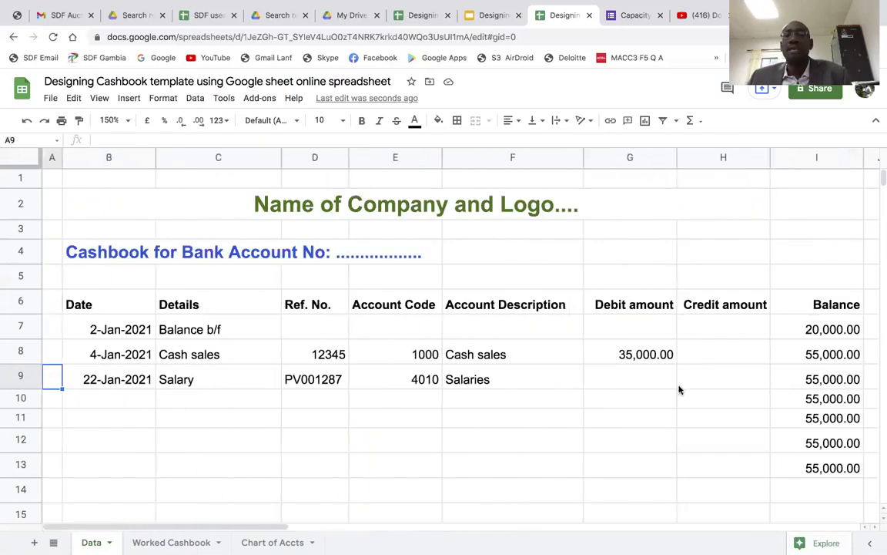
# Enter 40000 in H9 as the credit amount of the salary row.
pyautogui.click(695, 383)
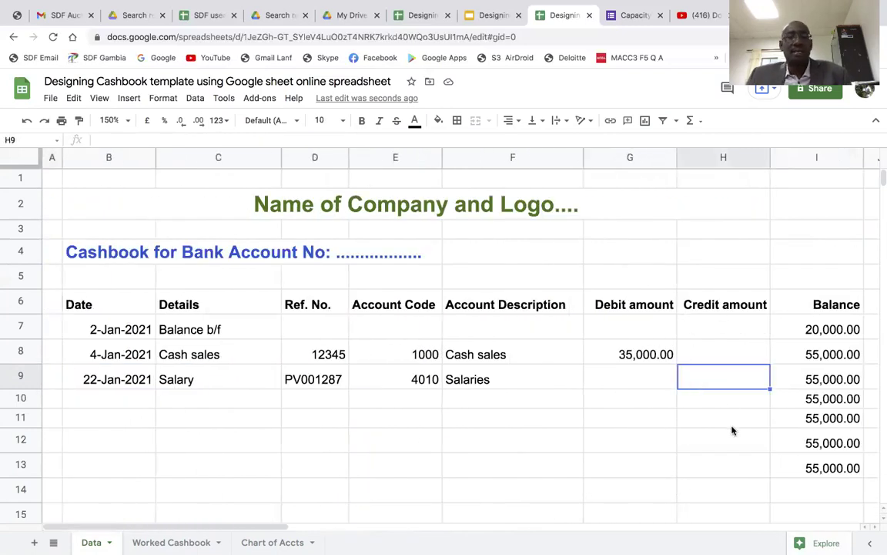
pyautogui.write('40000')
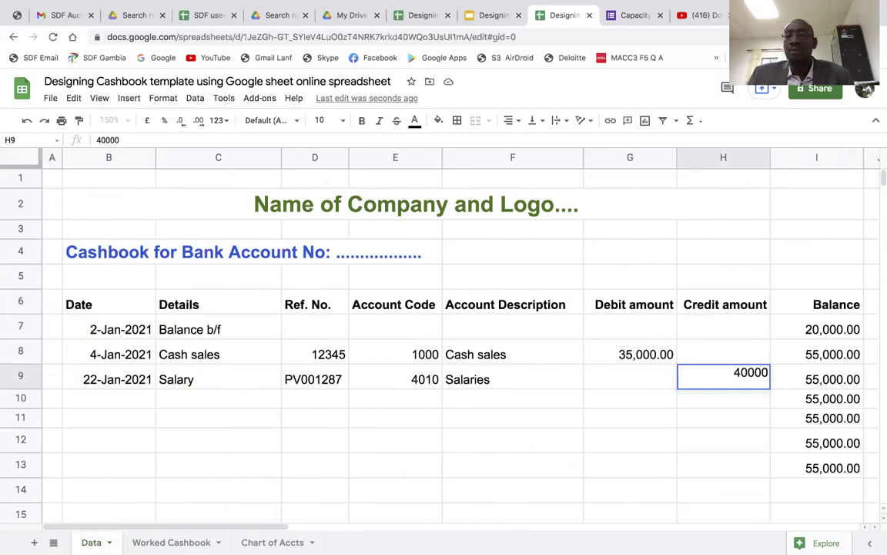
pyautogui.press('Return')
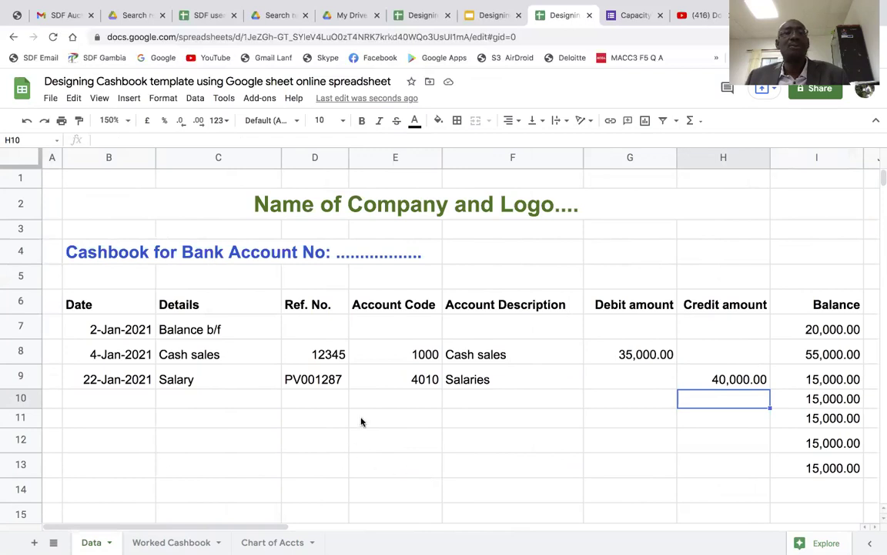
pyautogui.scroll(-2, 377, 396)
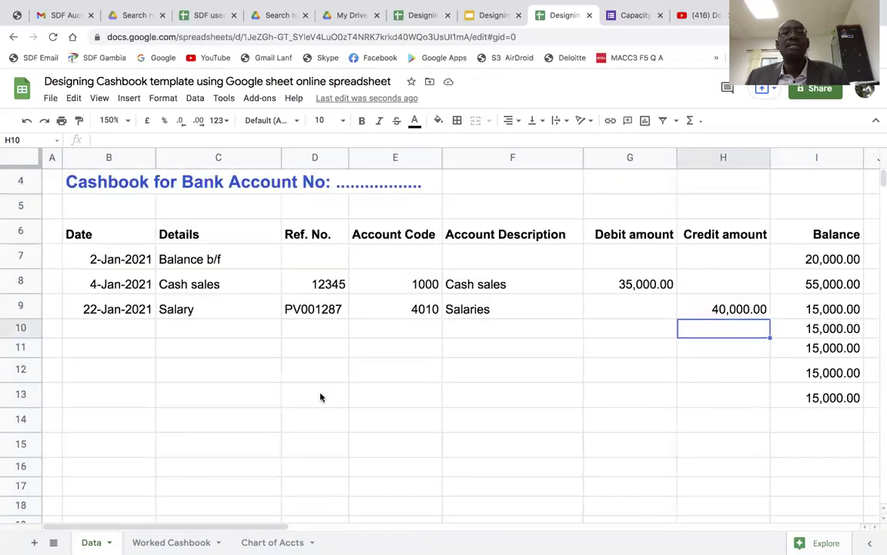
pyautogui.scroll(2, 322, 399)
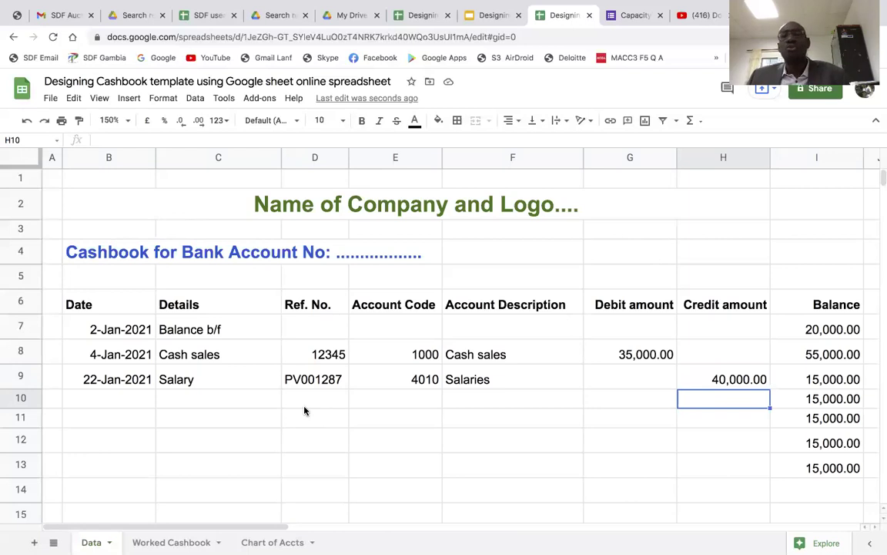
pyautogui.scroll(-3, 229, 341)
pyautogui.scroll(3, 229, 341)
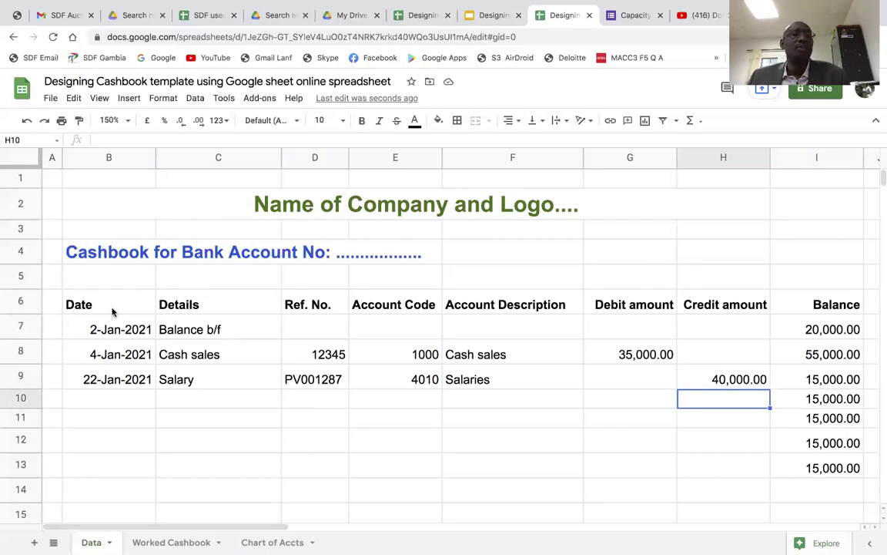
# Apply alternating colours to the cashbook table B6:I13, using the default green style with a header.
pyautogui.moveTo(111, 310); pyautogui.dragTo(785, 463)
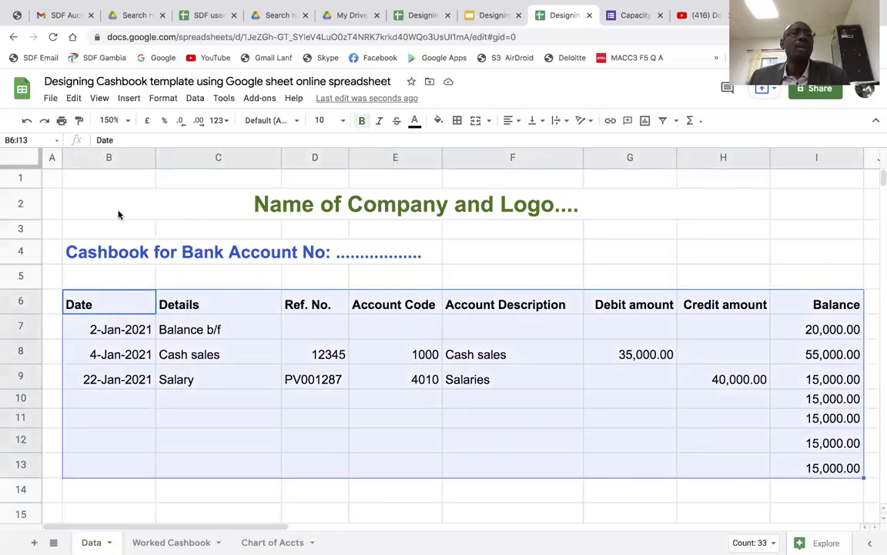
pyautogui.click(164, 98)
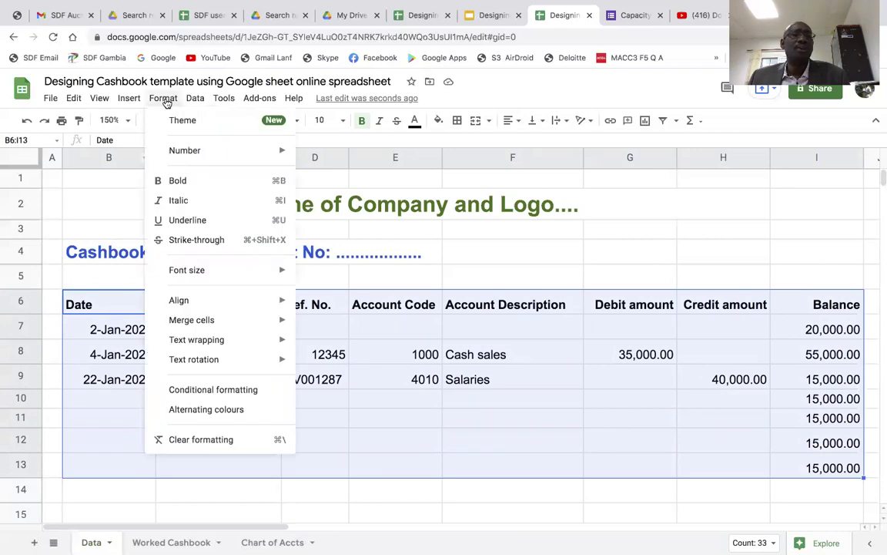
pyautogui.click(185, 411)
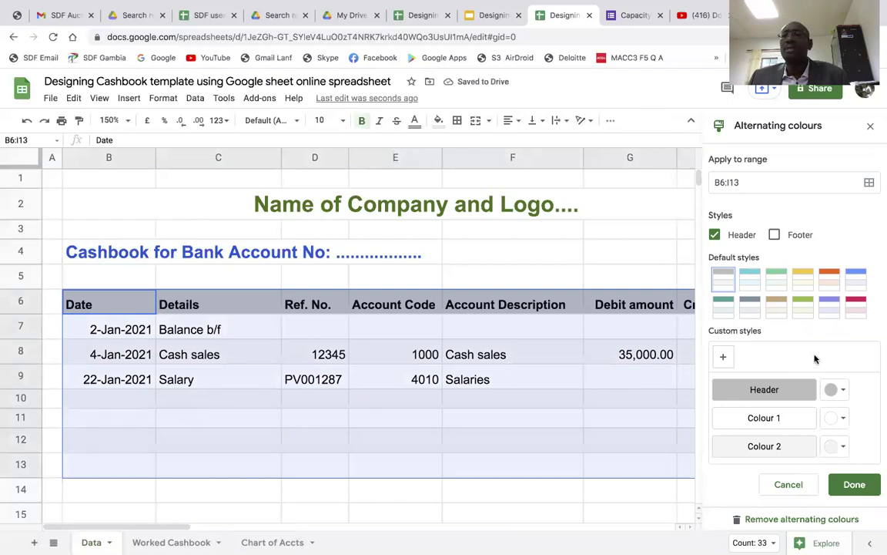
pyautogui.click(777, 281)
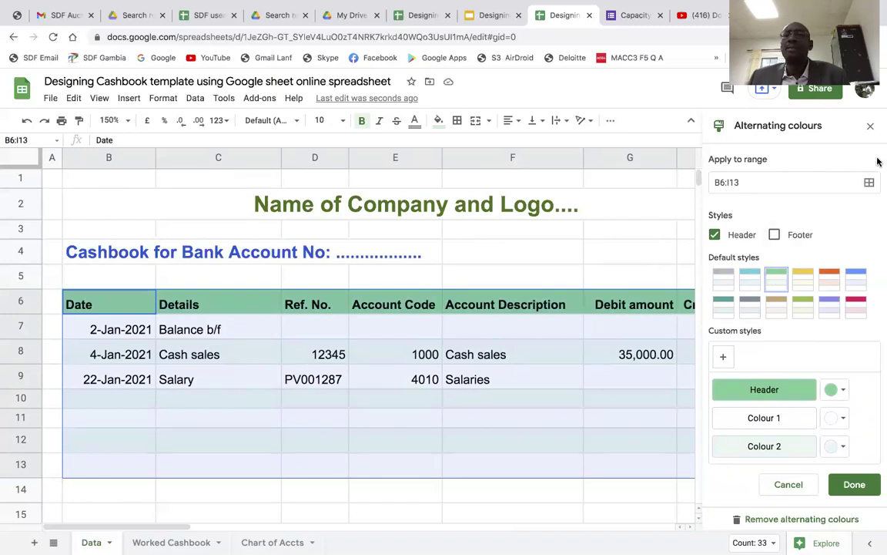
pyautogui.click(870, 125)
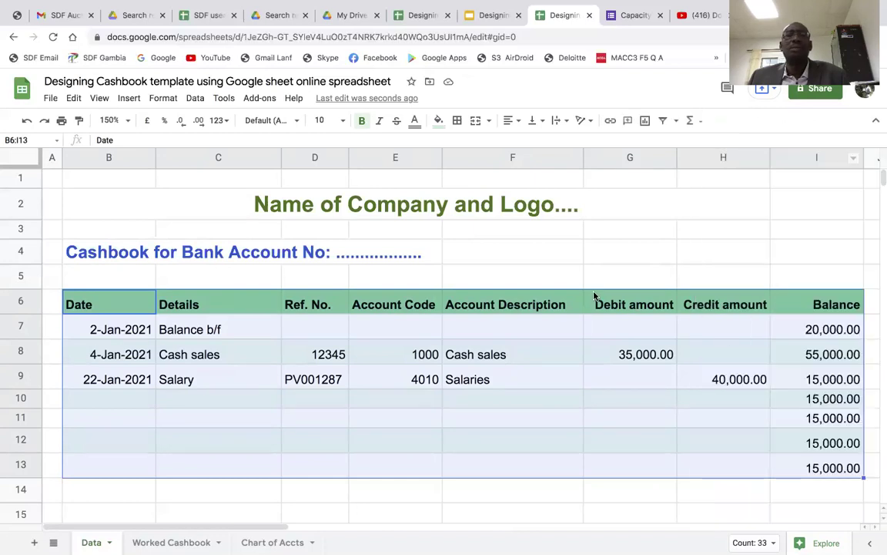
pyautogui.click(550, 216)
# Merge B4:I4 and centre the cashbook bank account heading across the table width.
pyautogui.click(336, 252)
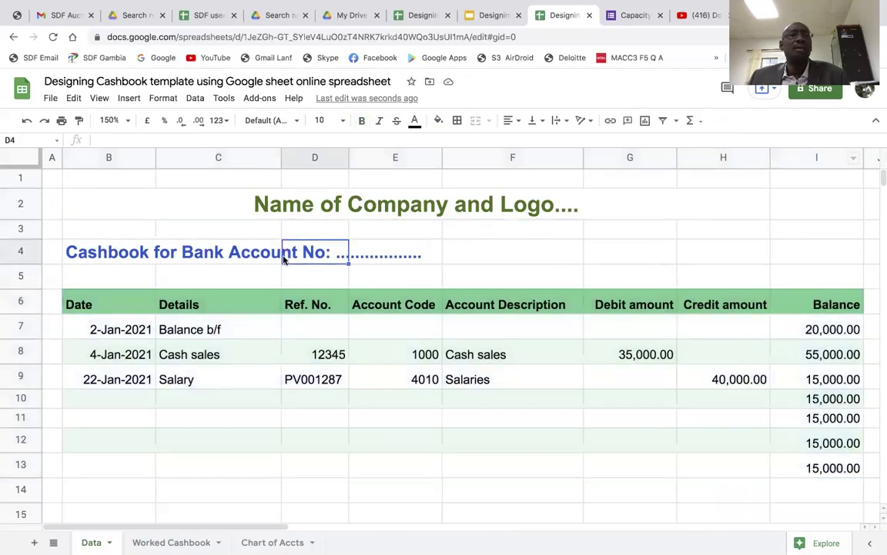
pyautogui.click(158, 252)
pyautogui.moveTo(158, 253); pyautogui.dragTo(800, 262)
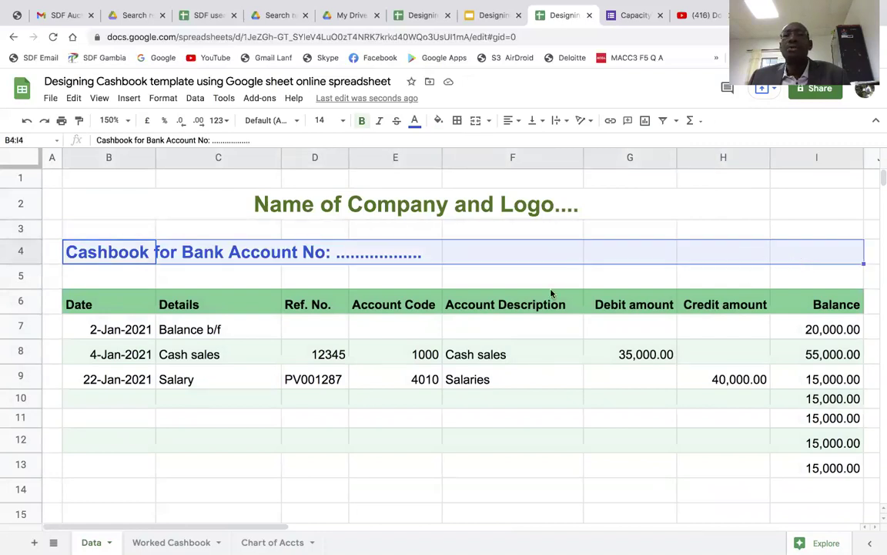
pyautogui.click(476, 122)
pyautogui.click(513, 121)
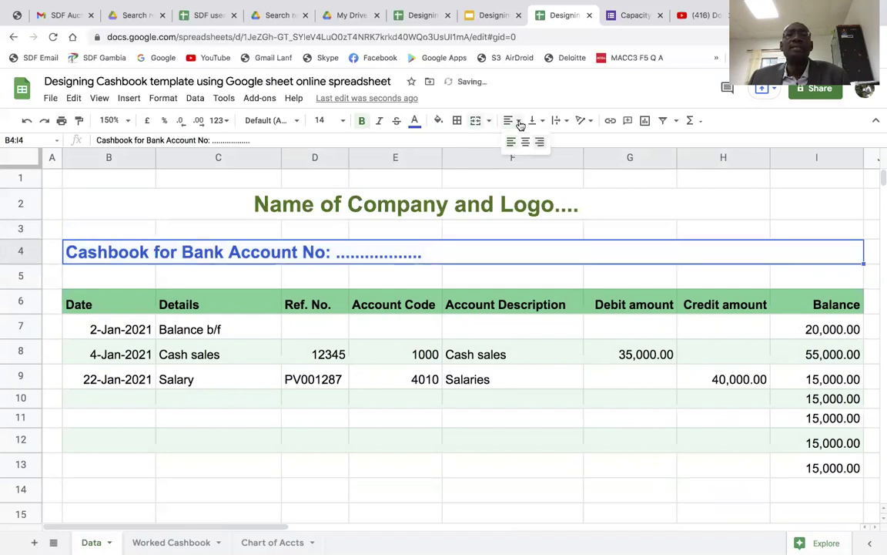
pyautogui.click(526, 143)
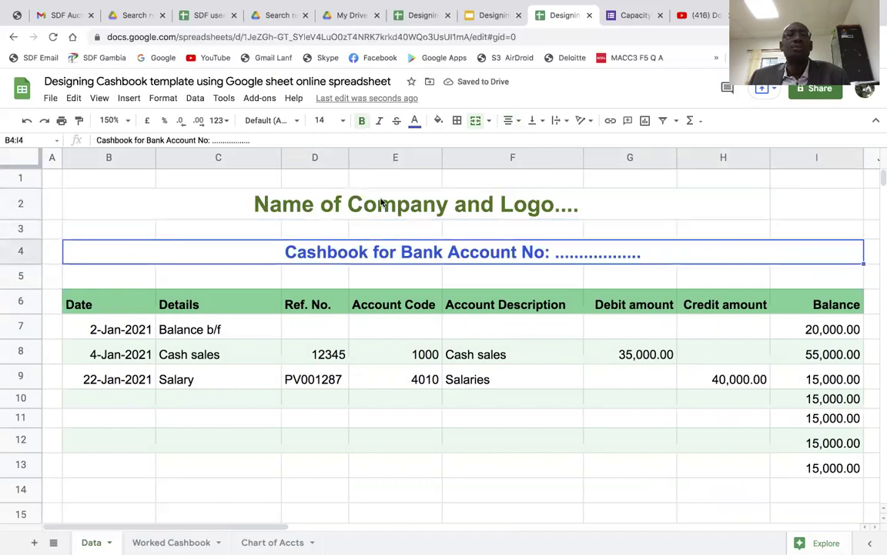
# Extend the merged company name title to B2:I2 so it spans the full table width.
pyautogui.click(502, 215)
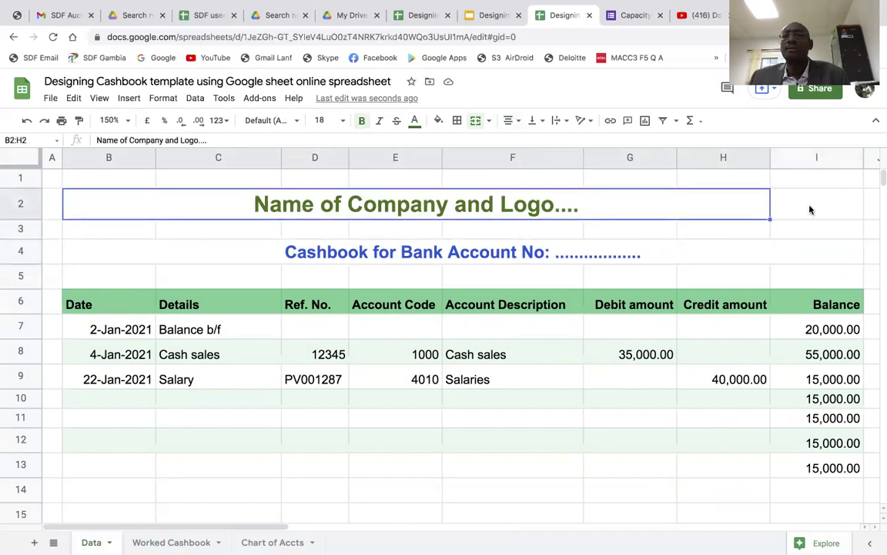
pyautogui.click(810, 206)
pyautogui.click(538, 215)
pyautogui.moveTo(760, 210); pyautogui.dragTo(791, 208)
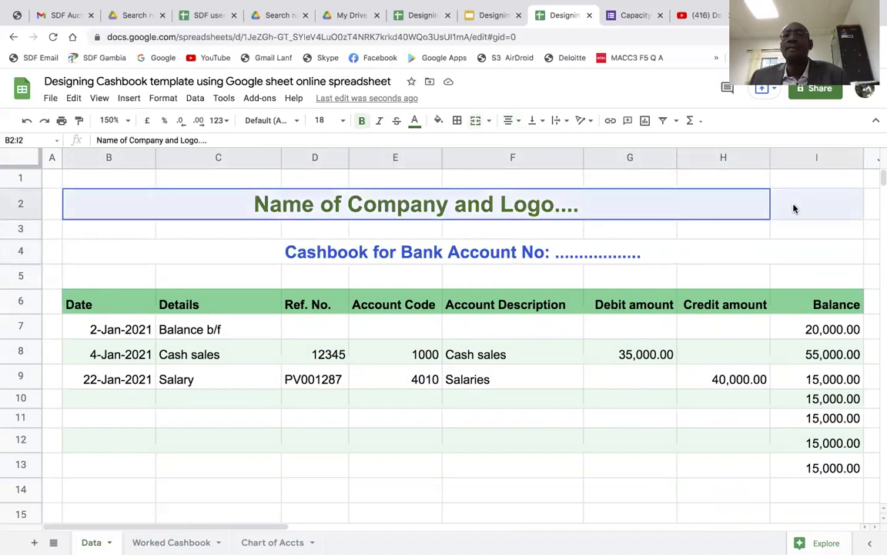
pyautogui.click(475, 124)
pyautogui.click(695, 250)
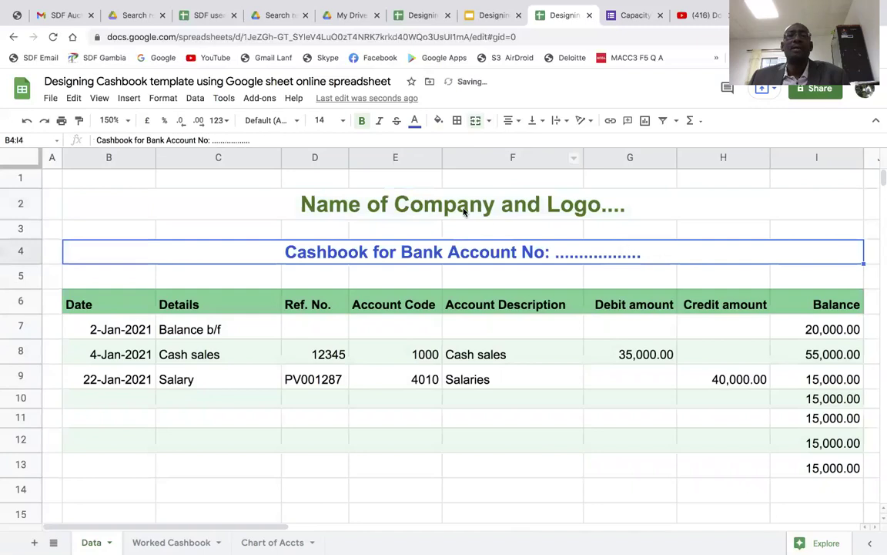
# Add an outer border around the whole cashbook B2:I13 and set its style to the thickest solid line.
pyautogui.moveTo(461, 205); pyautogui.dragTo(444, 471)
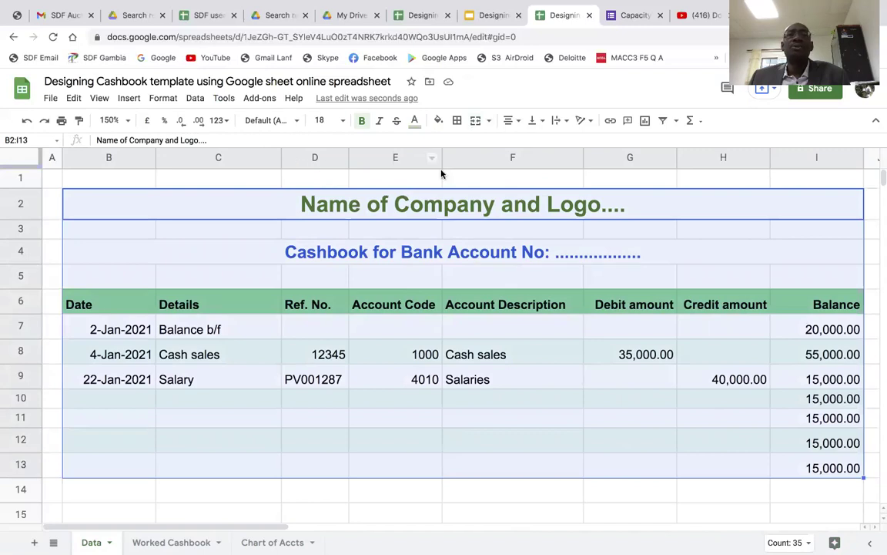
pyautogui.click(456, 120)
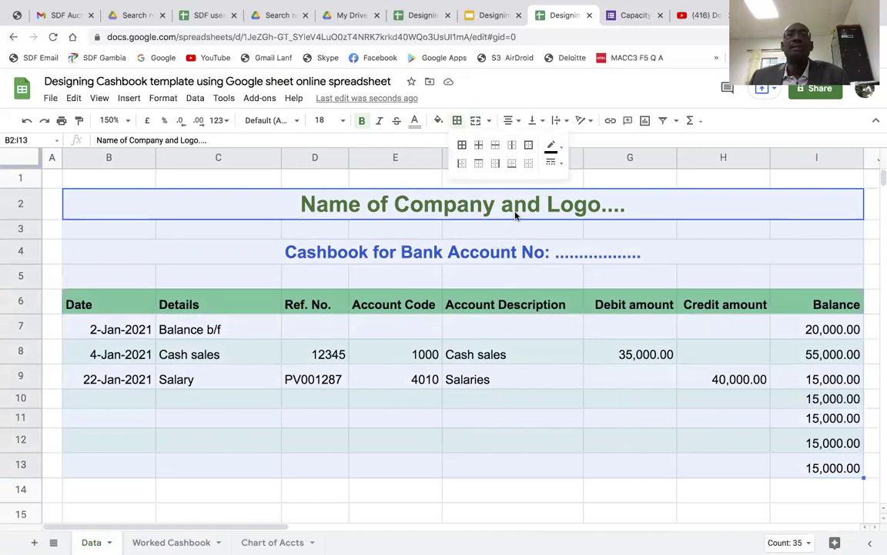
pyautogui.click(528, 145)
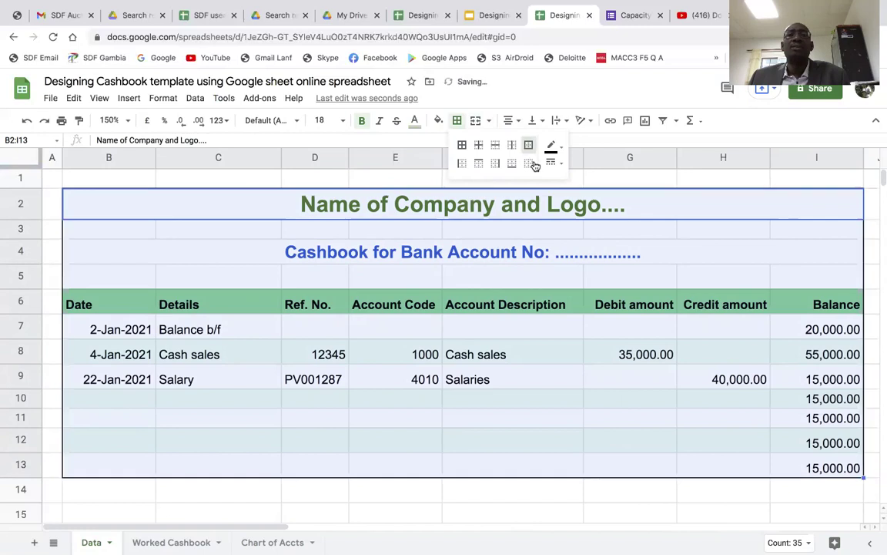
pyautogui.click(561, 167)
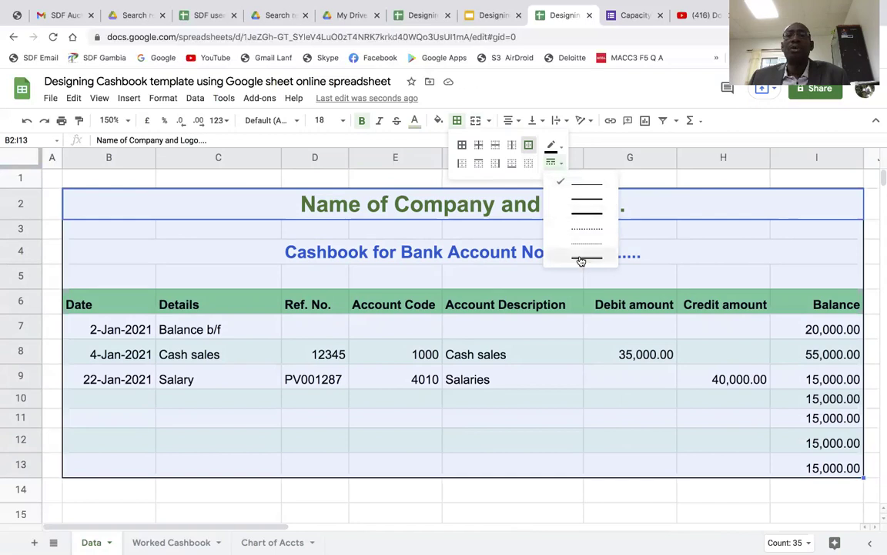
pyautogui.click(584, 214)
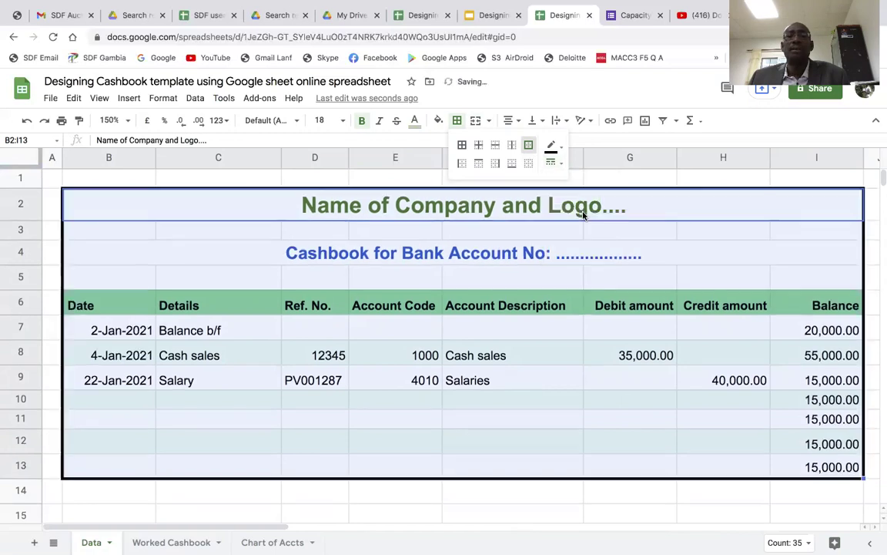
pyautogui.click(580, 358)
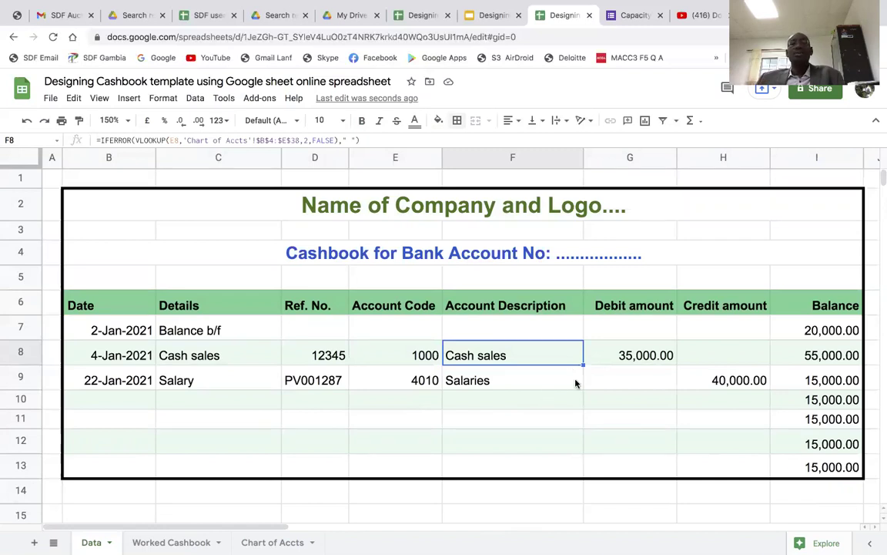
pyautogui.click(616, 357)
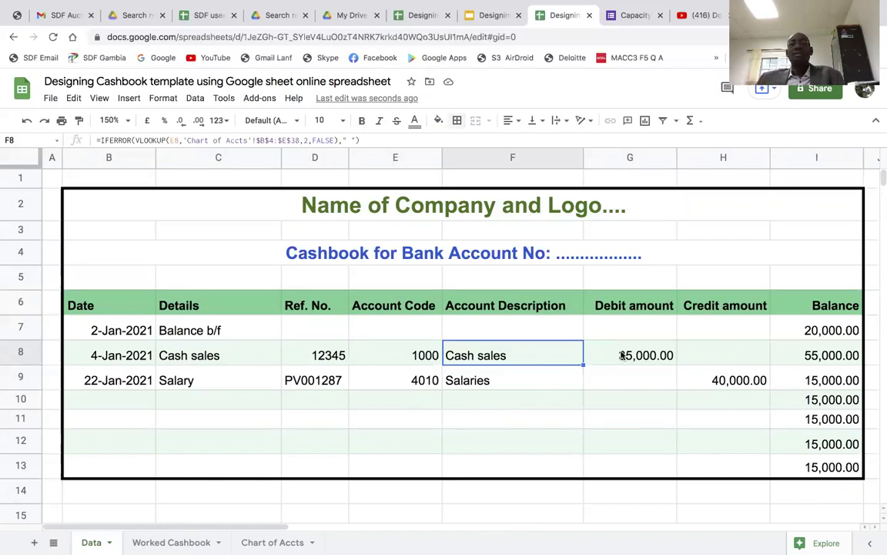
pyautogui.click(515, 354)
pyautogui.click(624, 357)
pyautogui.click(618, 381)
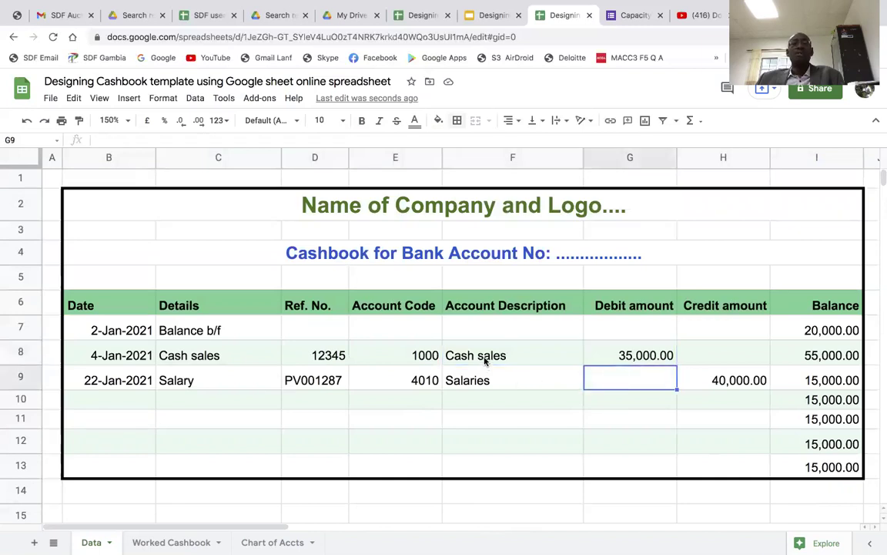